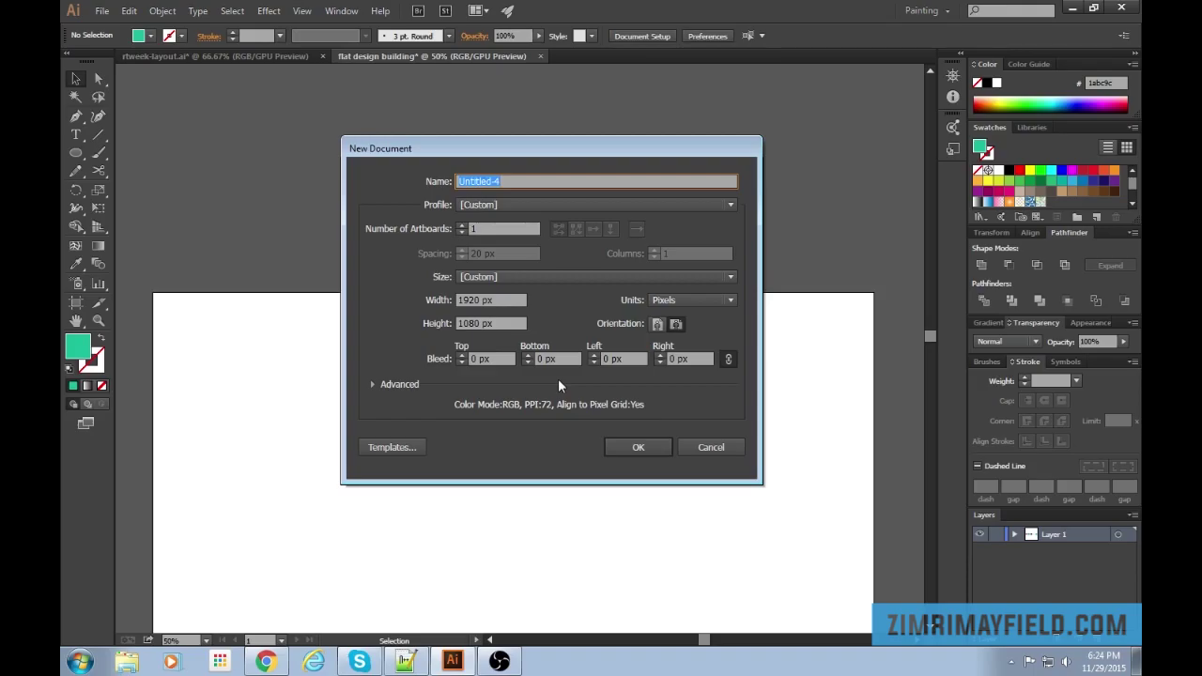
# Create a new document named "flat design building" at 1920 by 1080 px.
pyautogui.write('flat design building')
pyautogui.click(477, 299)
pyautogui.click(476, 317)
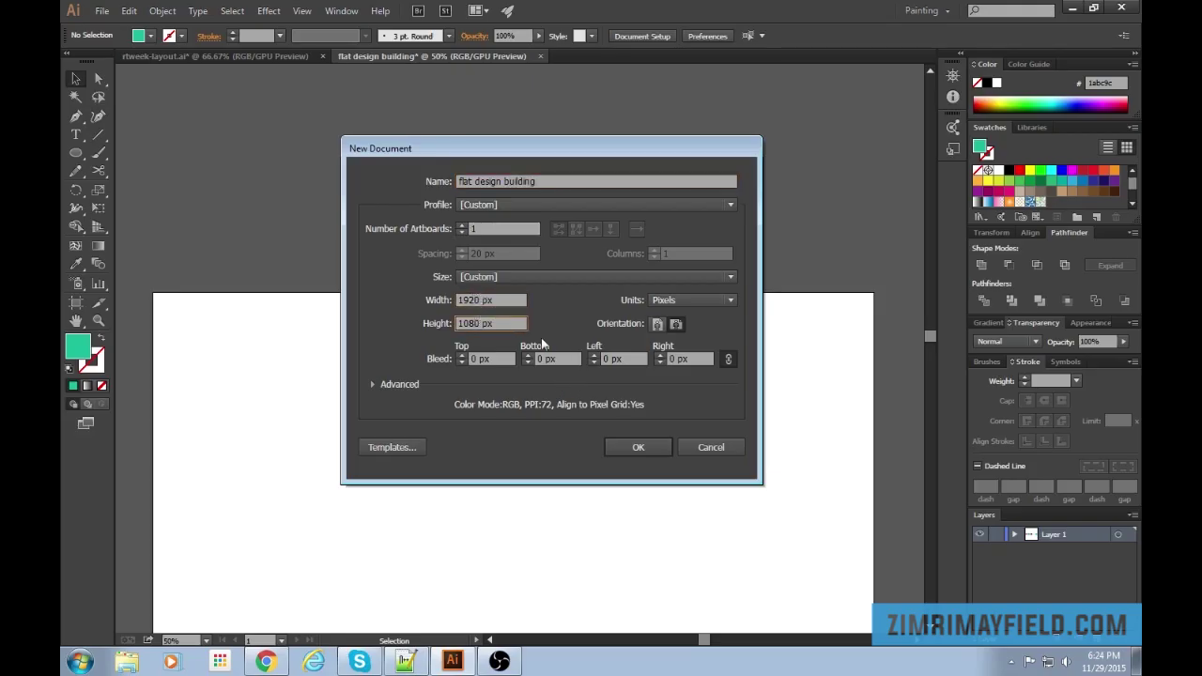
pyautogui.click(638, 448)
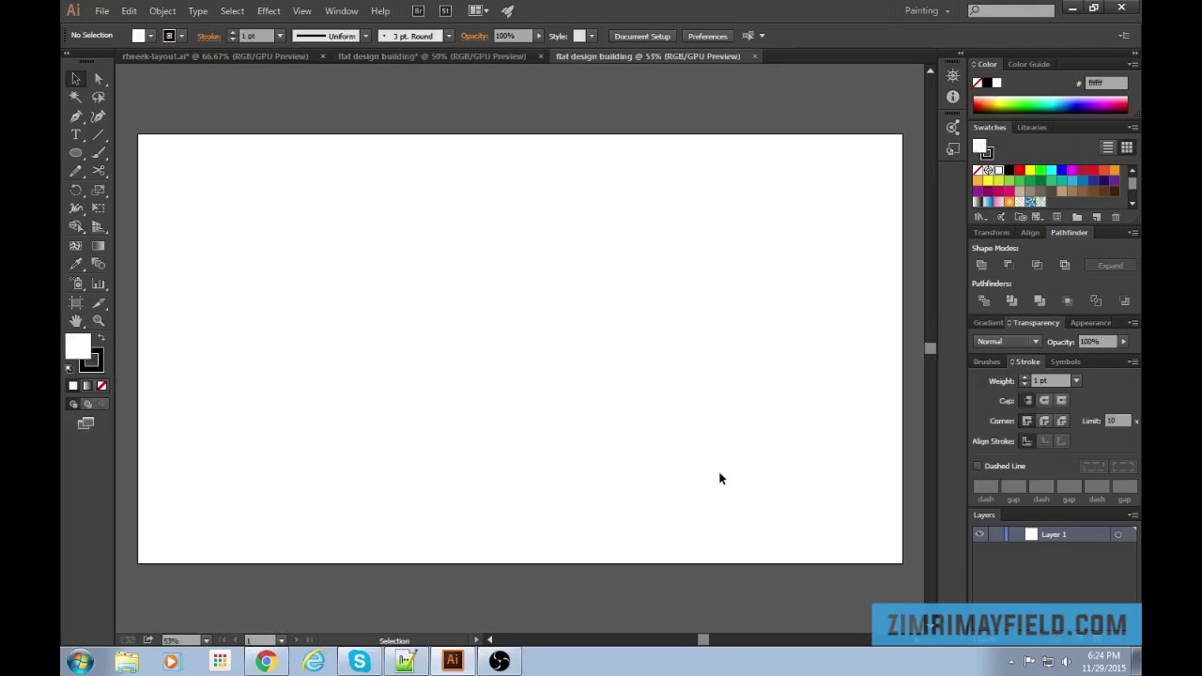
# Copy the five colour circles from the earlier flat design building document and place them above the new document's artboard.
pyautogui.click(490, 57)
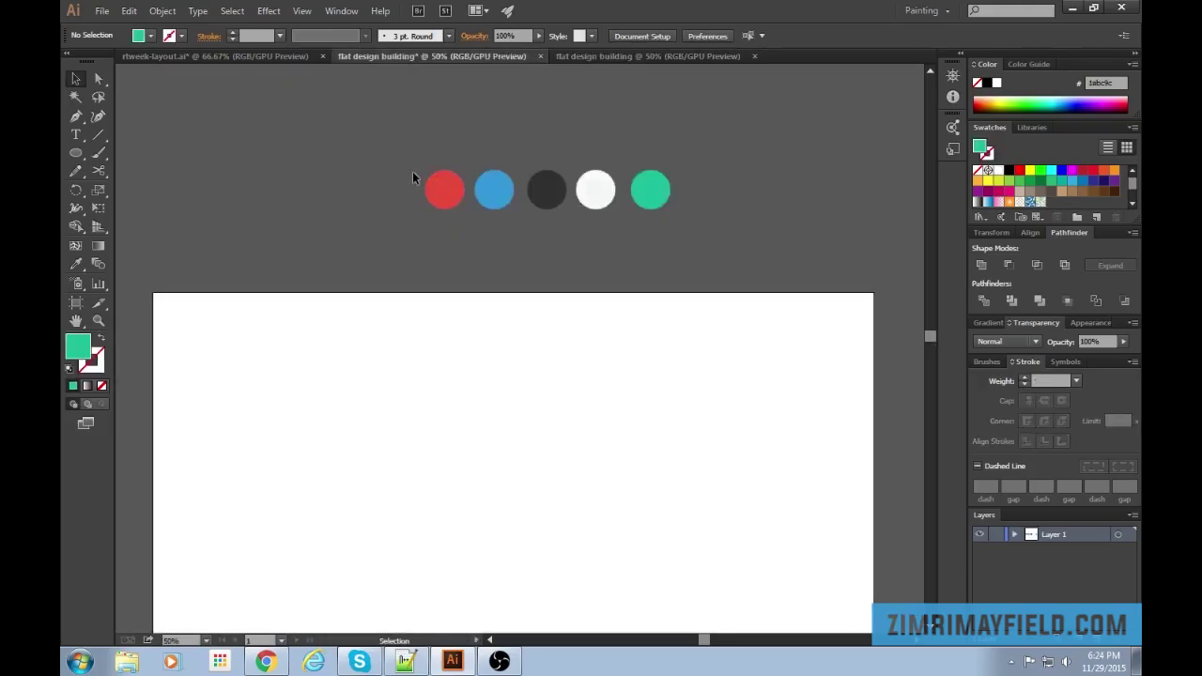
pyautogui.hotkey('ctrl', 'a')
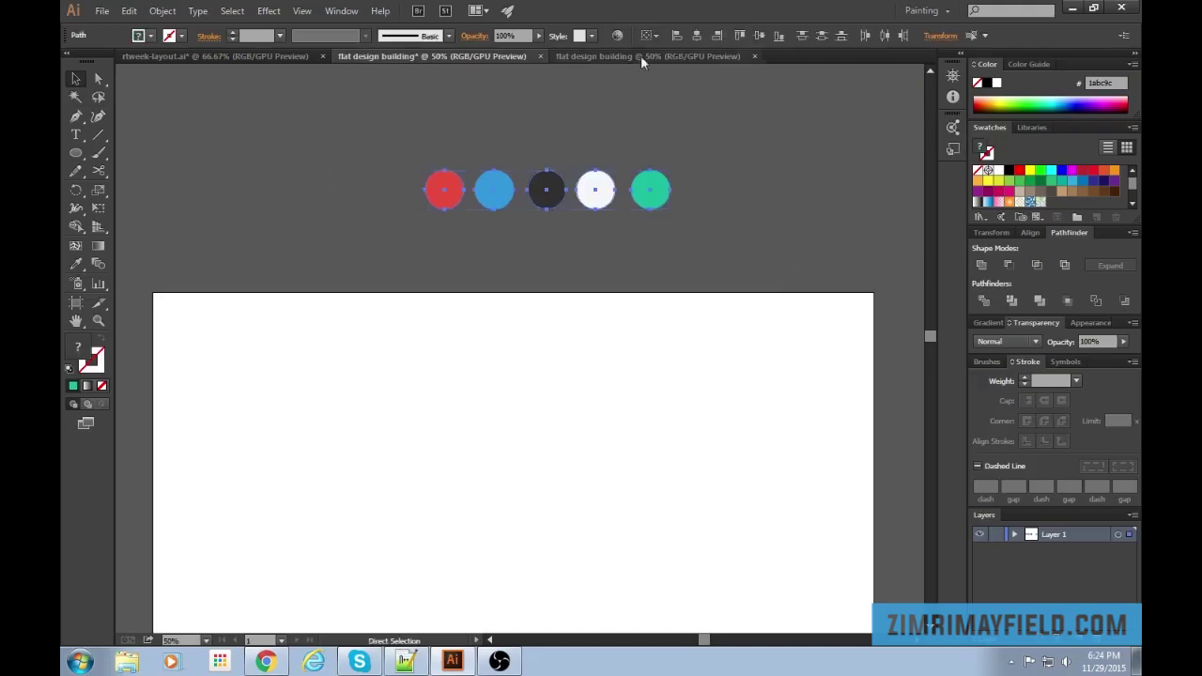
pyautogui.click(619, 54)
pyautogui.scroll(2, 655, 244)
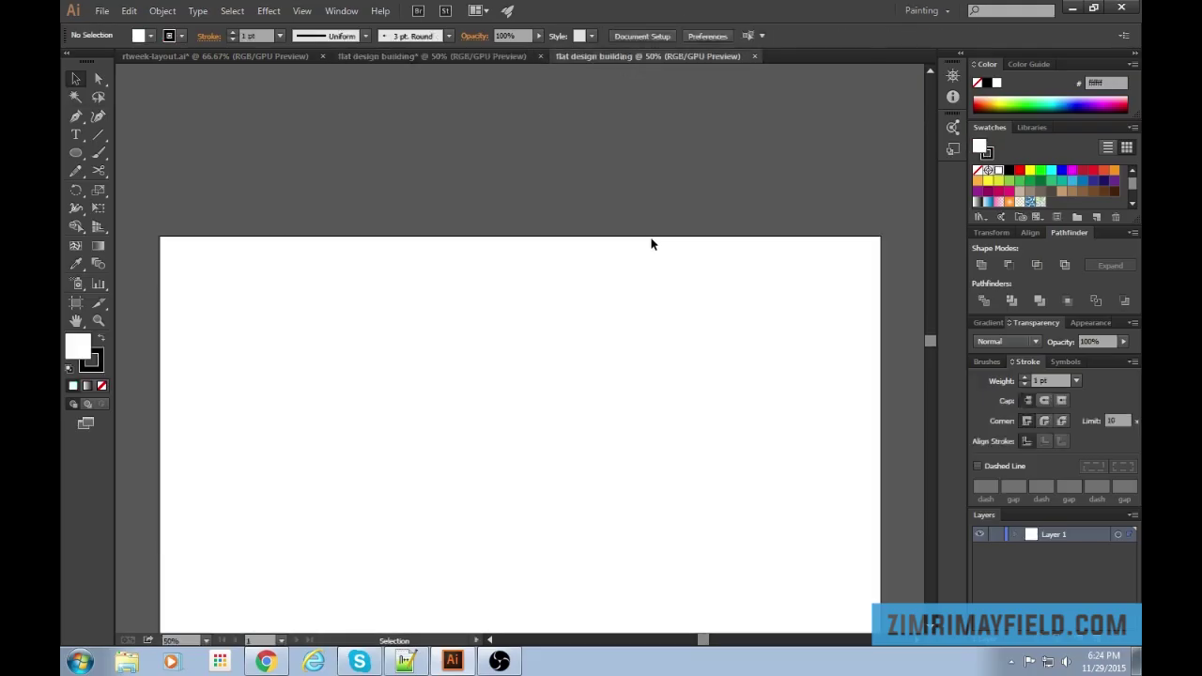
pyautogui.hotkey('ctrl', 'v')
pyautogui.moveTo(564, 344); pyautogui.dragTo(461, 174)
pyautogui.click(678, 258)
pyautogui.moveTo(675, 206); pyautogui.dragTo(674, 177)
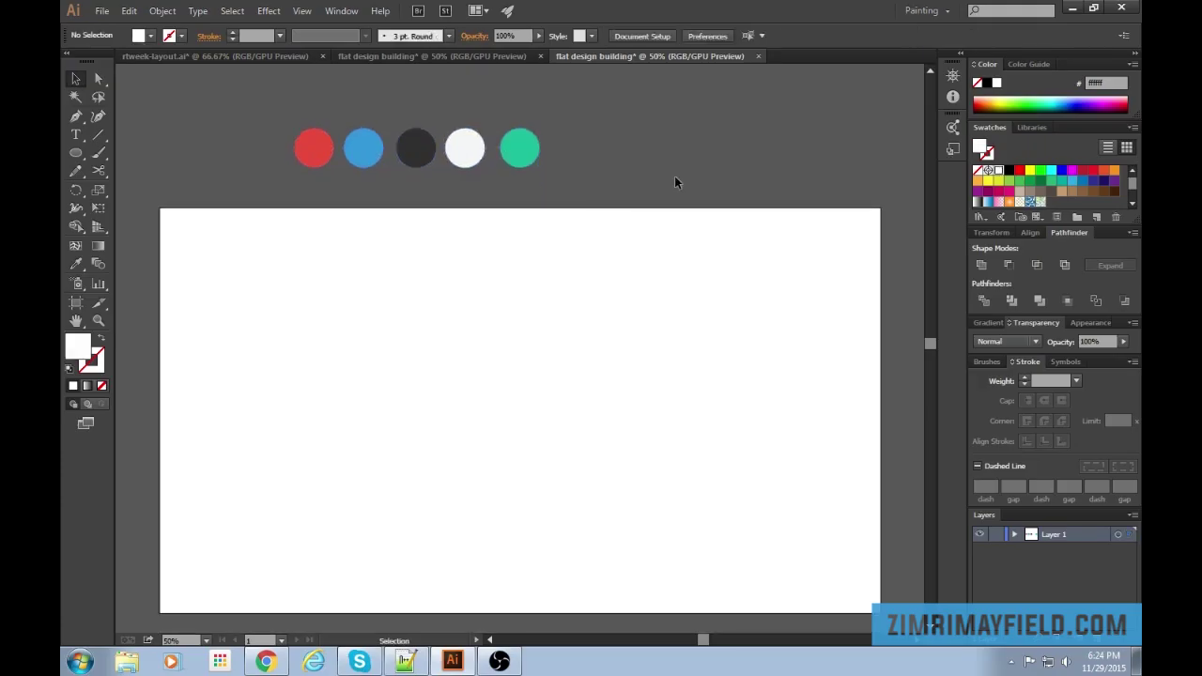
# Draw a 1920 by 1080 px background rectangle covering the whole artboard.
pyautogui.press('m')
pyautogui.press('v')
pyautogui.moveTo(722, 178); pyautogui.dragTo(724, 150)
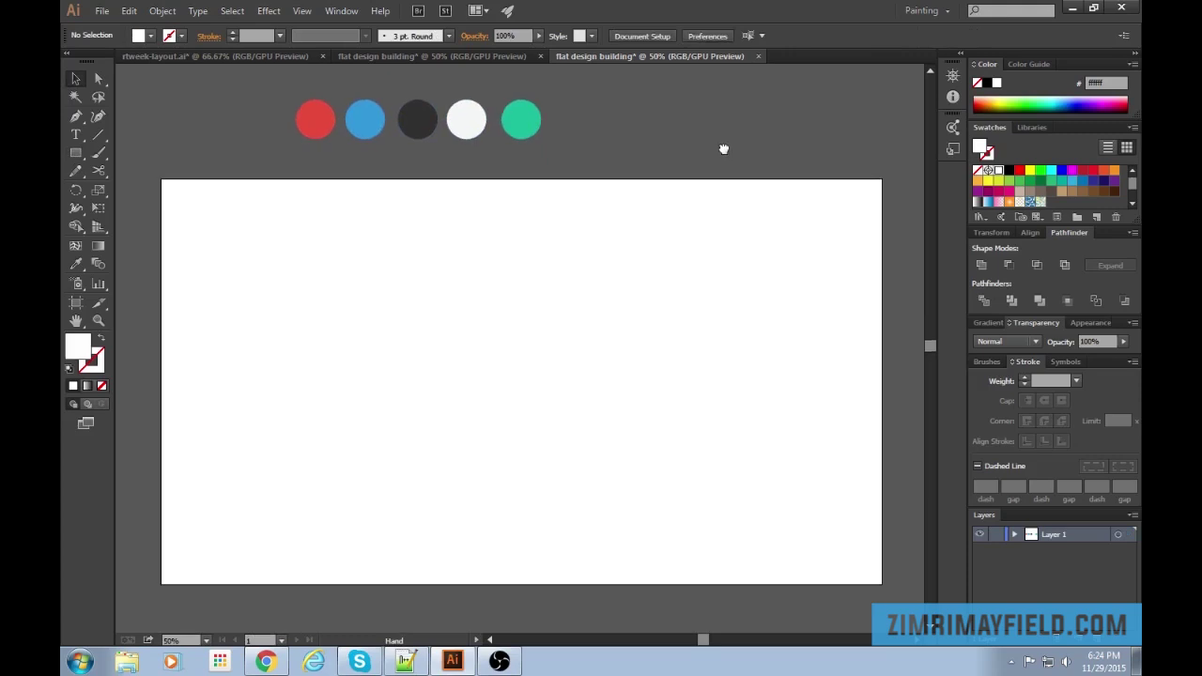
pyautogui.press('m')
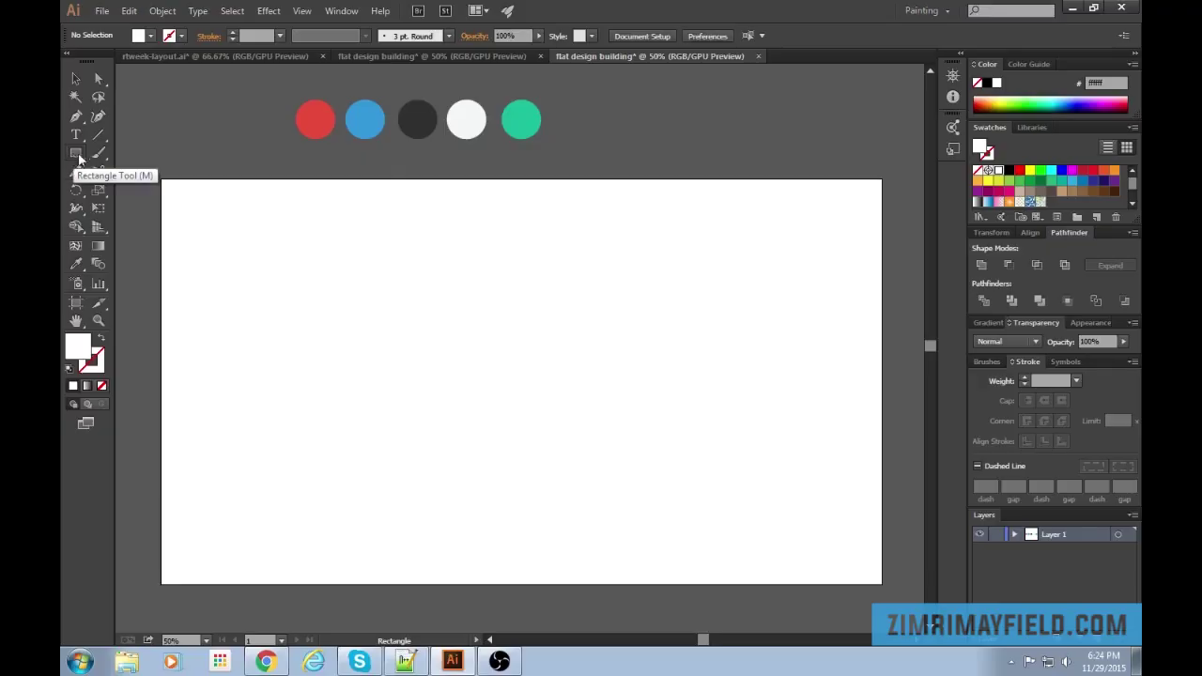
pyautogui.moveTo(159, 179); pyautogui.dragTo(881, 582)
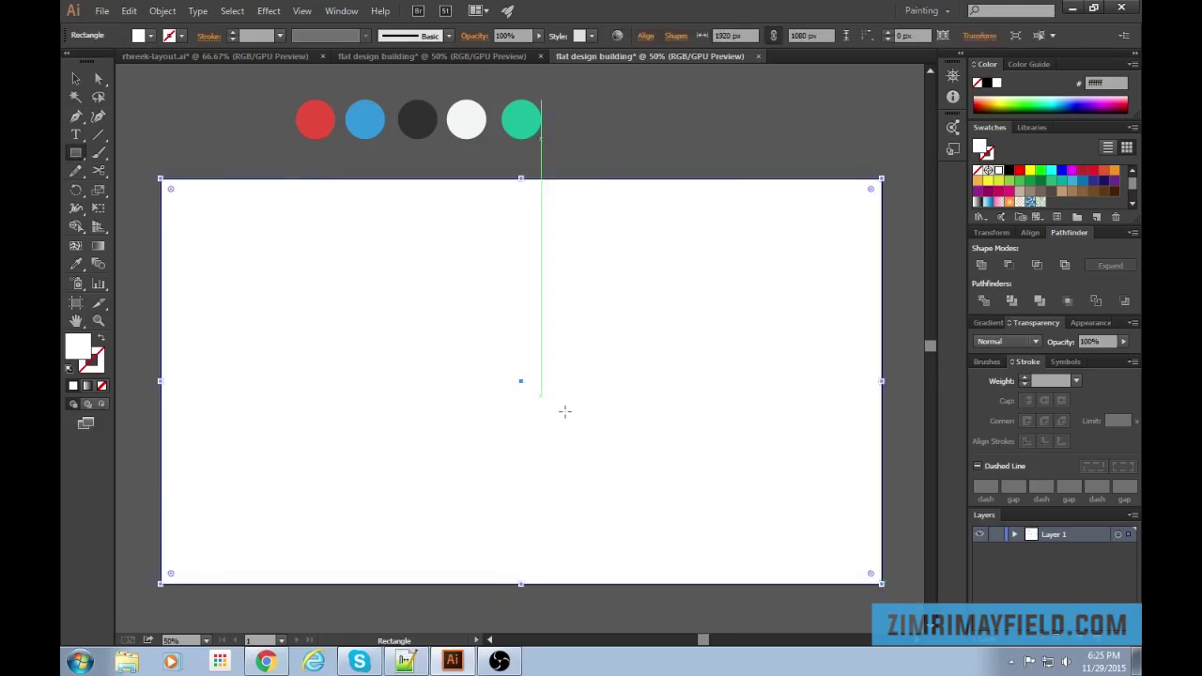
# Try the palette's green, blue and red on the background rectangle, settle on blue, and deselect it.
pyautogui.press('i')
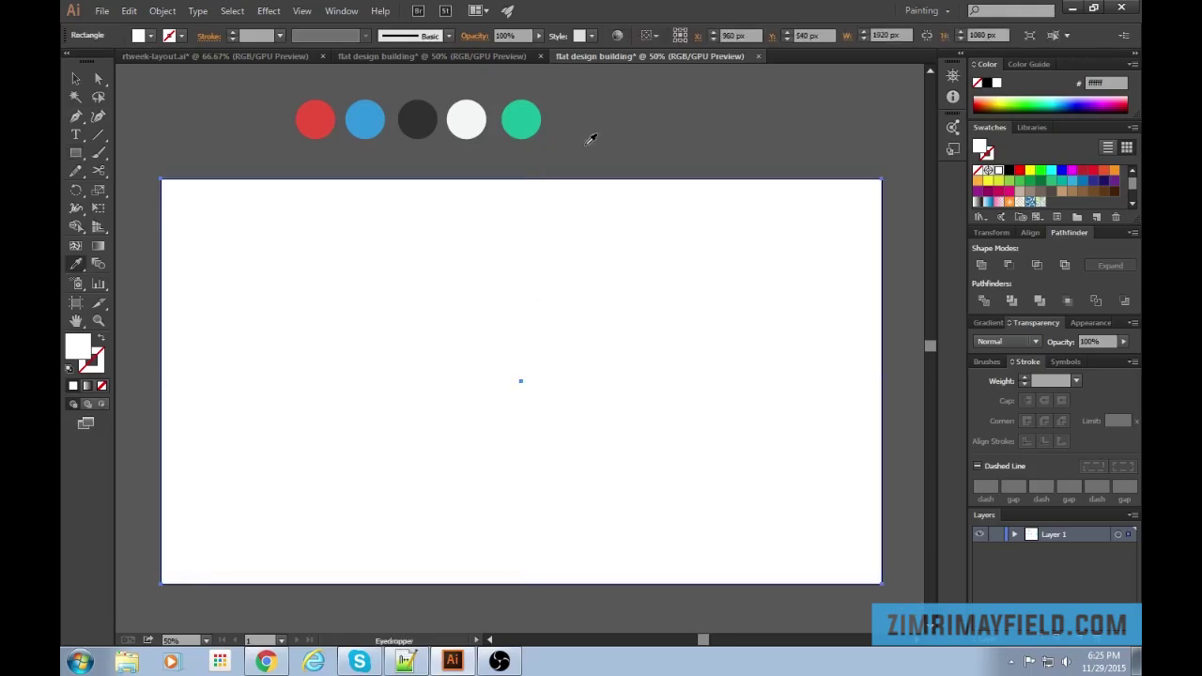
pyautogui.click(532, 123)
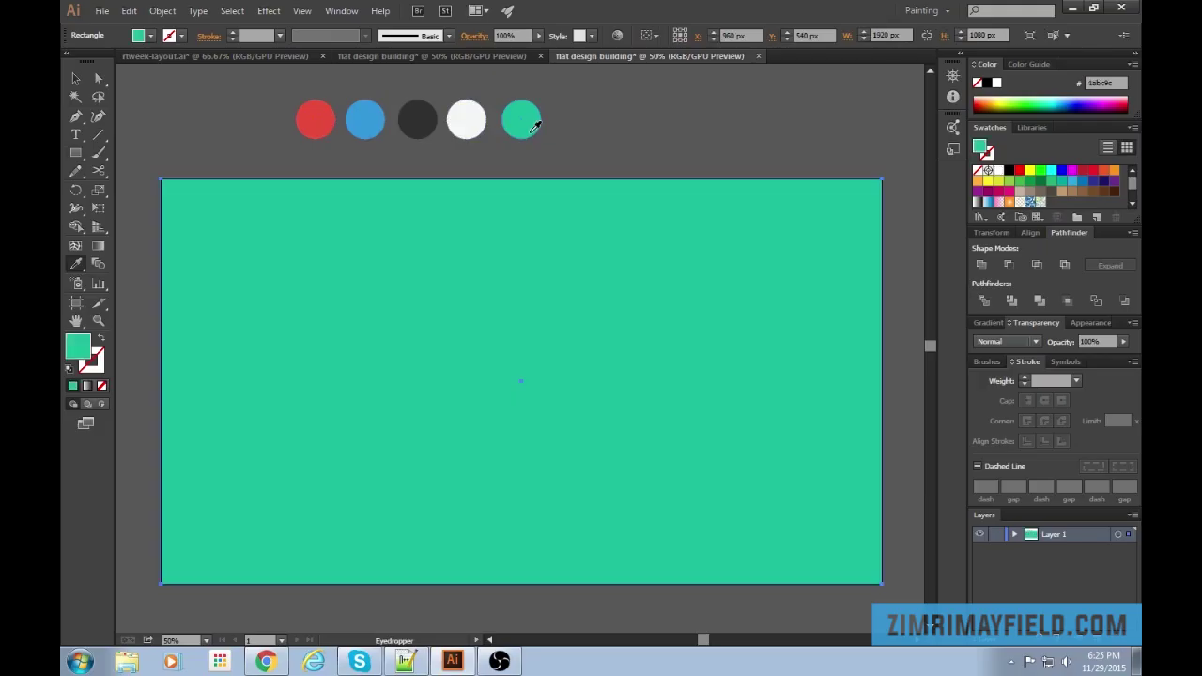
pyautogui.click(376, 119)
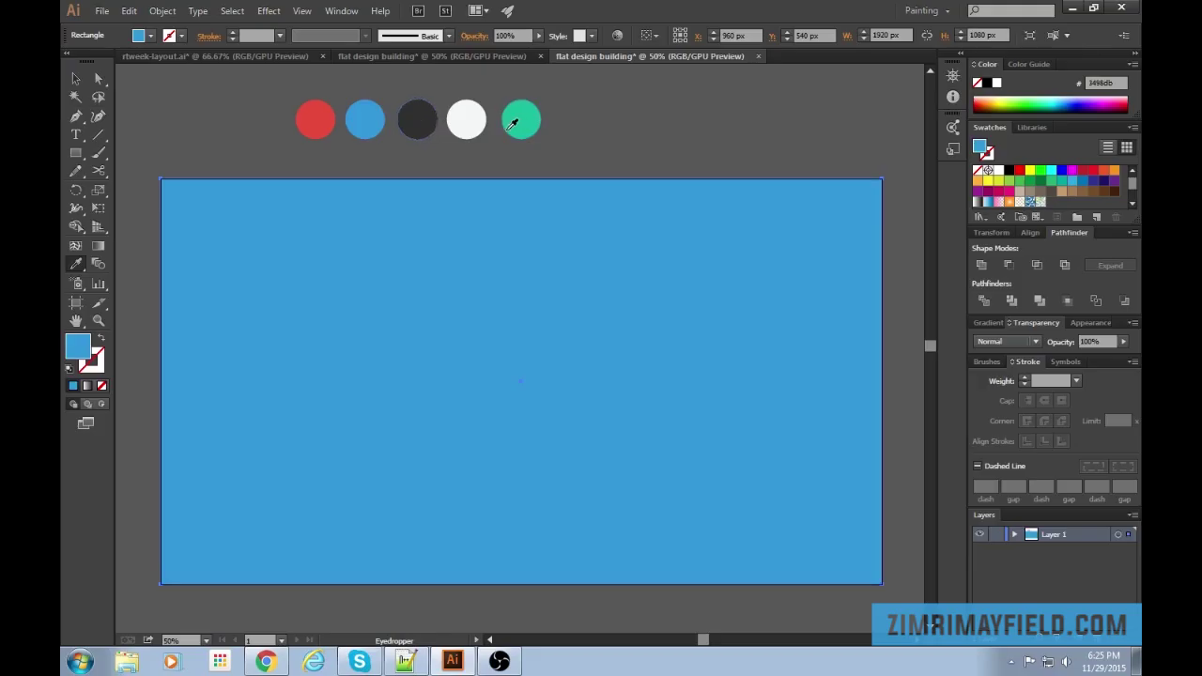
pyautogui.click(330, 121)
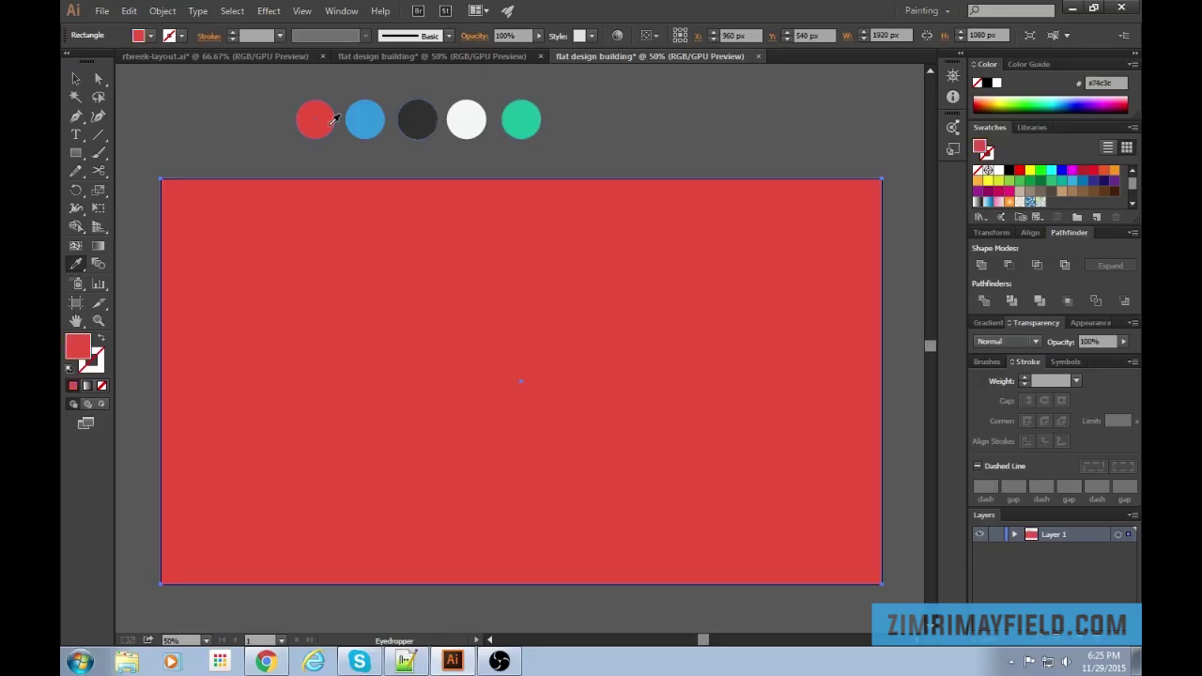
pyautogui.click(362, 121)
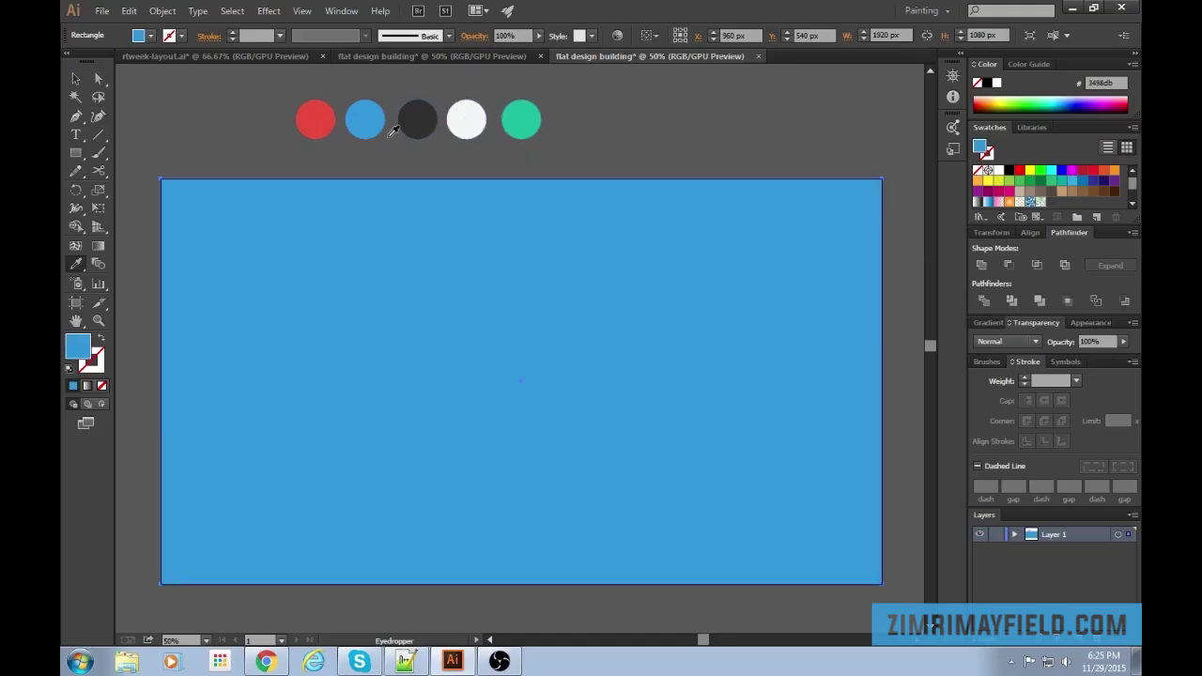
pyautogui.press('v')
pyautogui.click(658, 155)
pyautogui.moveTo(676, 150); pyautogui.dragTo(678, 147)
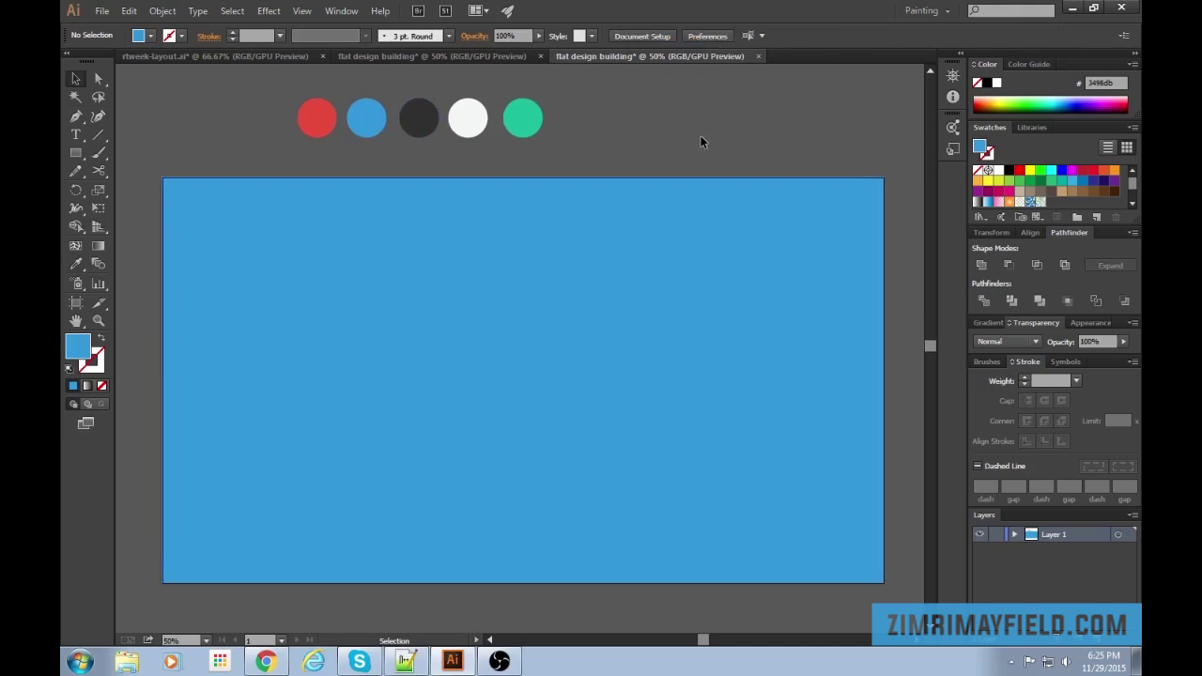
# Draw an upright building rectangle, about 576 by 800 px, in the middle of the artboard.
pyautogui.hotkey('ctrl', '+')
pyautogui.hotkey('ctrl', '-')
pyautogui.moveTo(684, 160); pyautogui.dragTo(680, 149)
pyautogui.press('m')
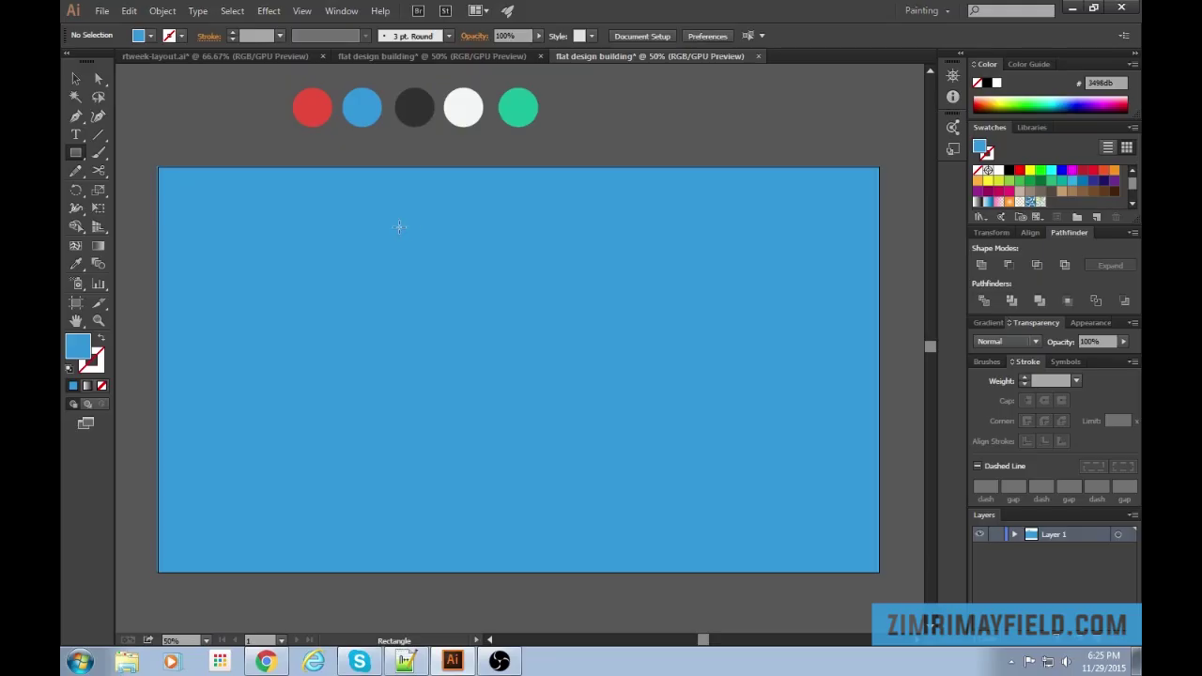
pyautogui.moveTo(414, 222); pyautogui.dragTo(631, 519)
pyautogui.press('v')
pyautogui.moveTo(597, 391); pyautogui.dragTo(596, 384)
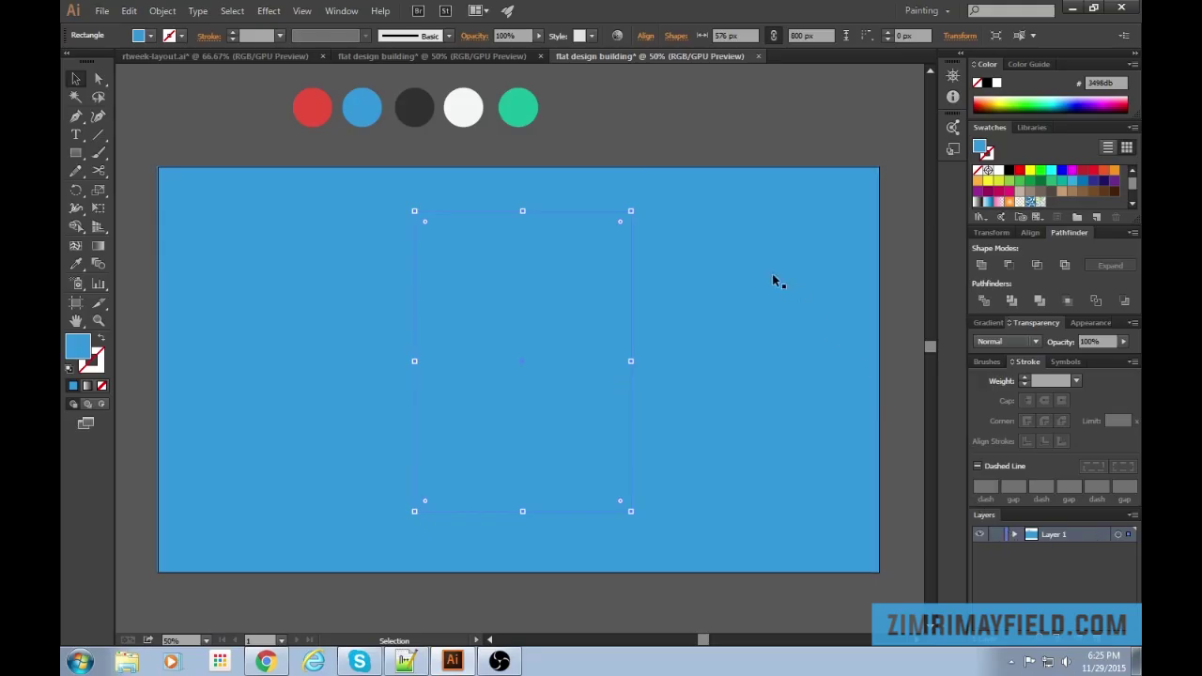
# Change Layer 1's selection colour to a custom red in its layer options.
pyautogui.click(998, 534)
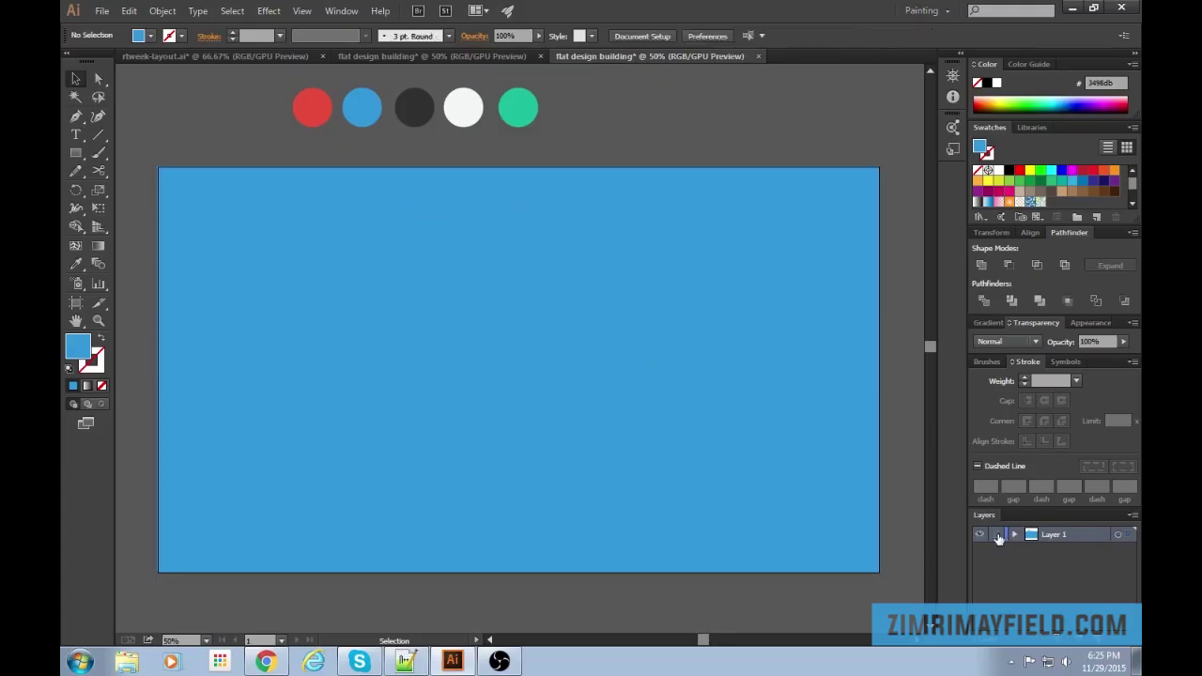
pyautogui.doubleClick(1038, 541)
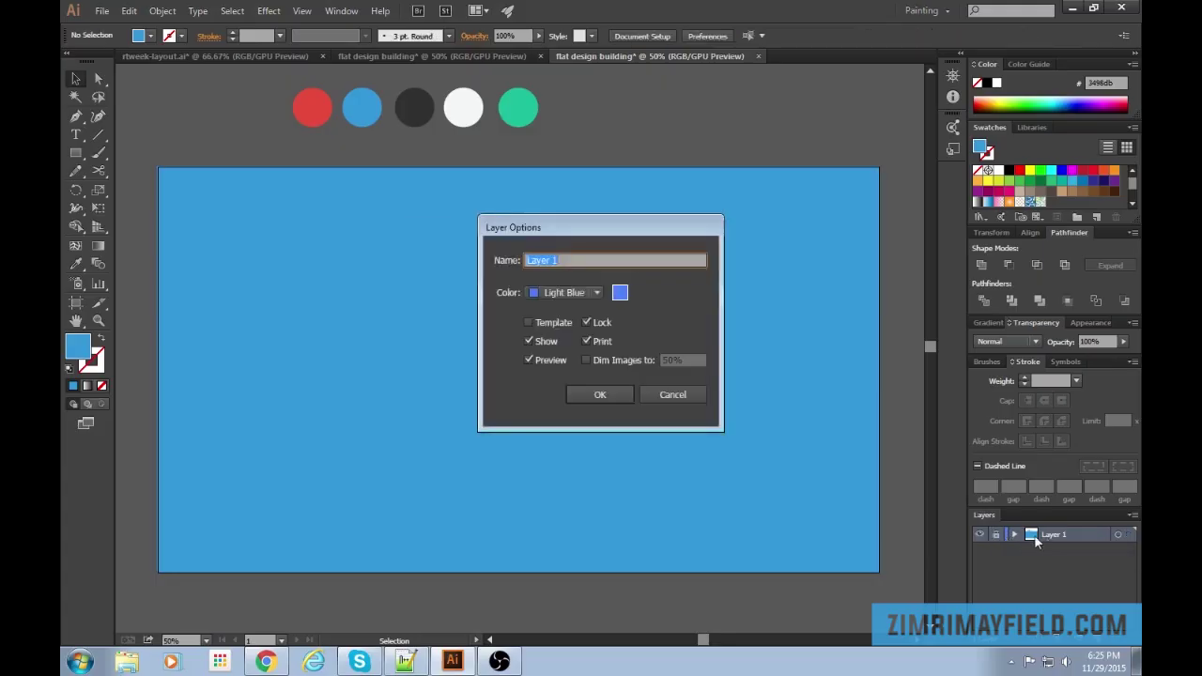
pyautogui.click(620, 292)
pyautogui.click(609, 252)
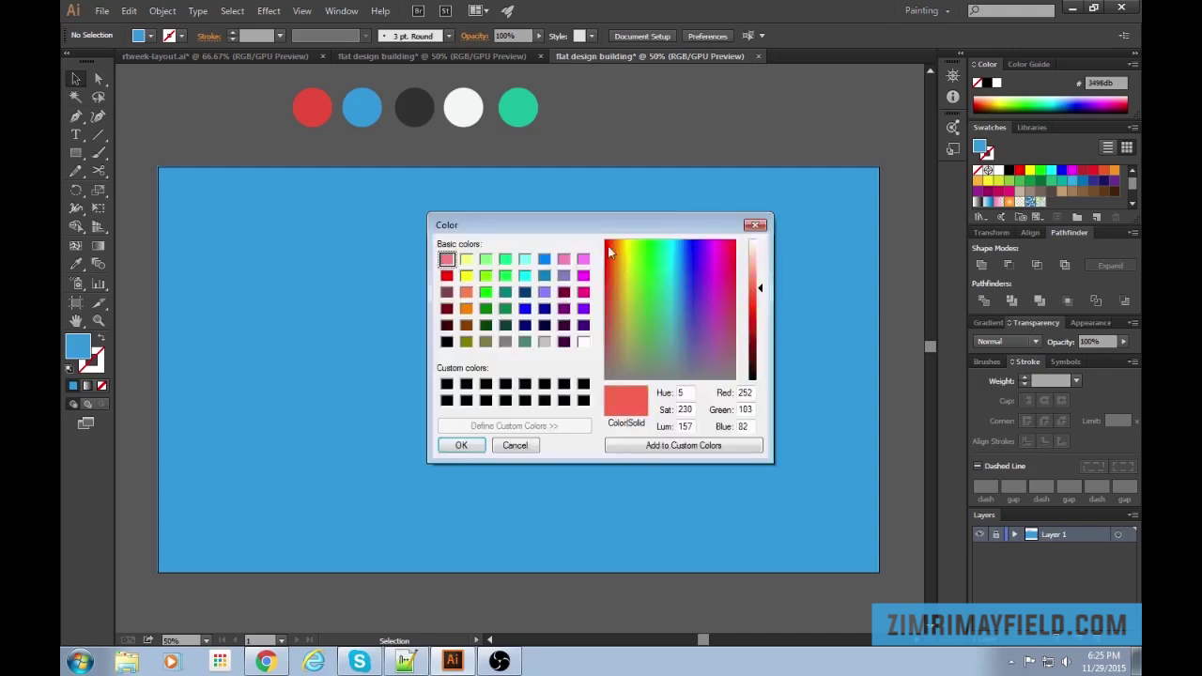
pyautogui.click(461, 445)
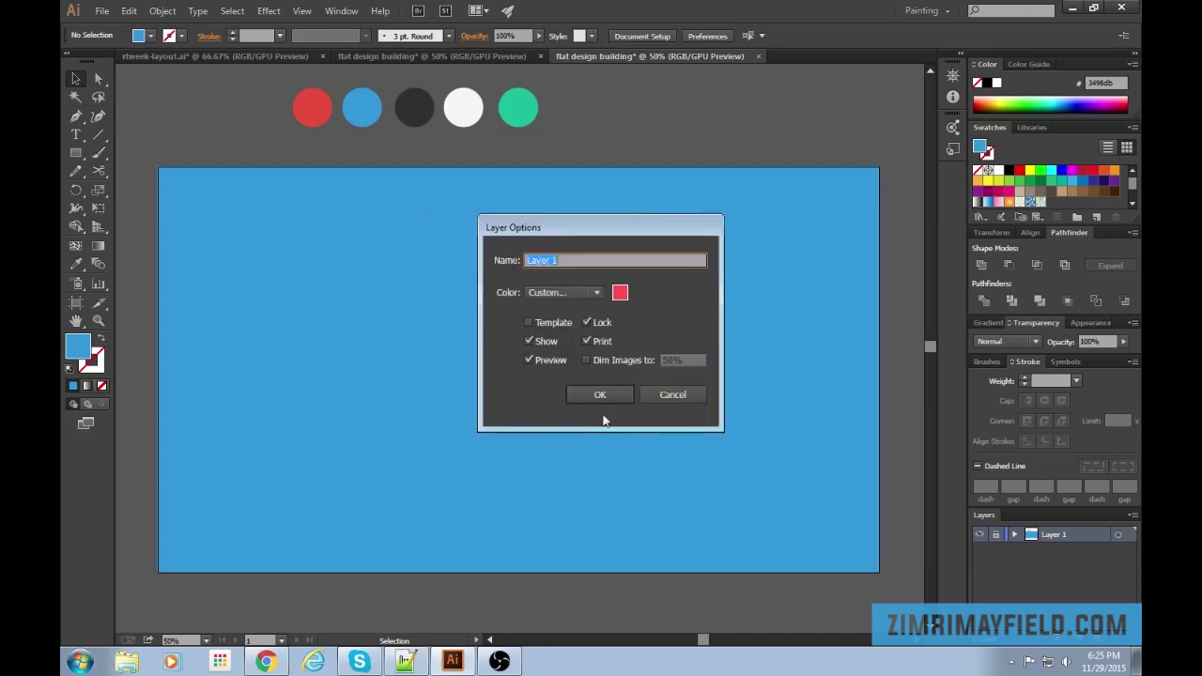
pyautogui.click(601, 395)
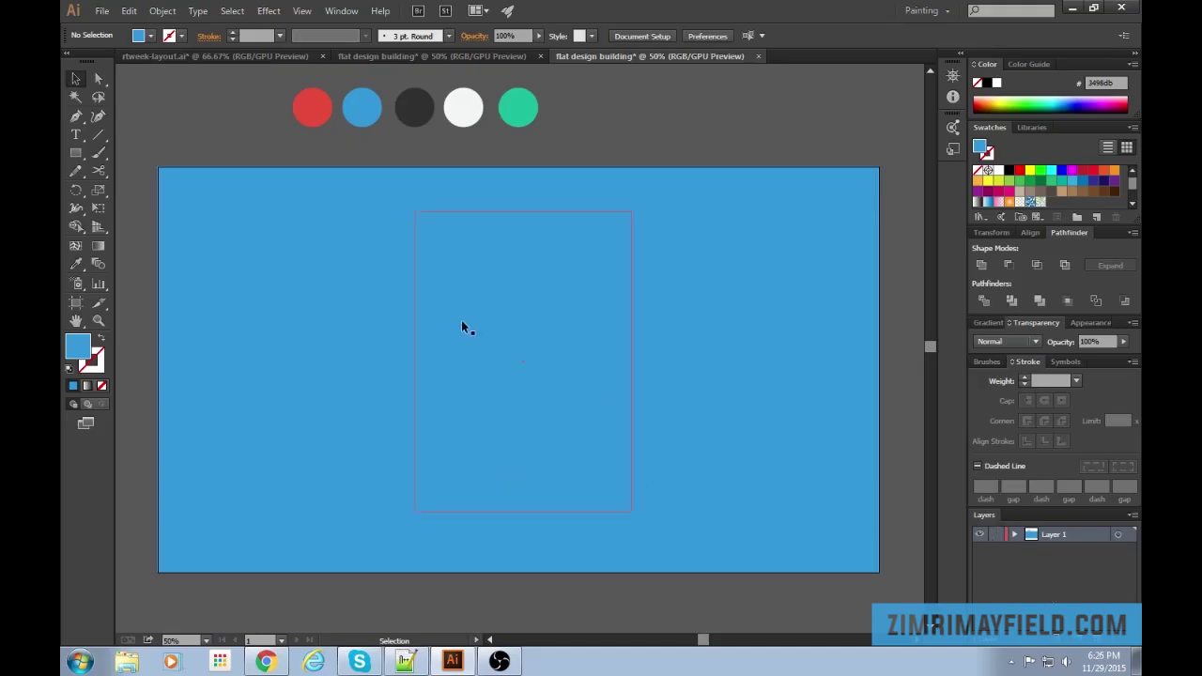
# Nudge the building rectangle slightly upward and fill it with the palette's off-white.
pyautogui.click(428, 341)
pyautogui.moveTo(414, 381)
pyautogui.mouseDown()
pyautogui.moveTo(420, 366)
pyautogui.moveTo(417, 375)
pyautogui.mouseUp()
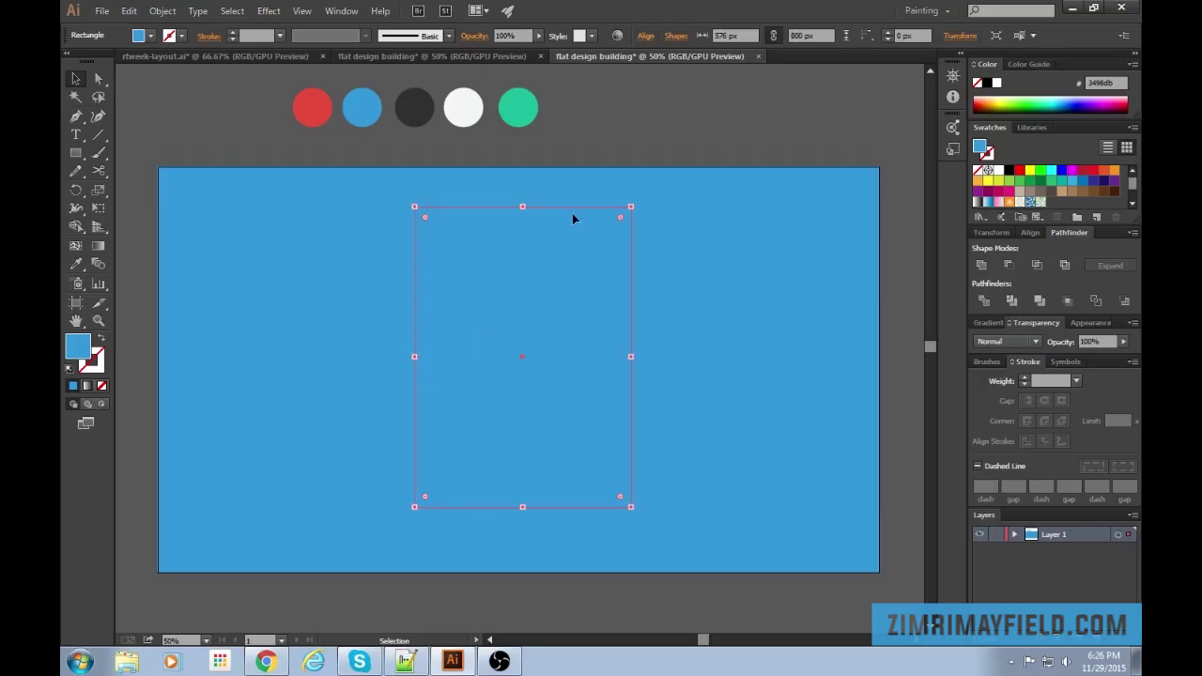
pyautogui.click(662, 137)
pyautogui.click(624, 260)
pyautogui.press('space')
pyautogui.moveTo(680, 125); pyautogui.dragTo(671, 190)
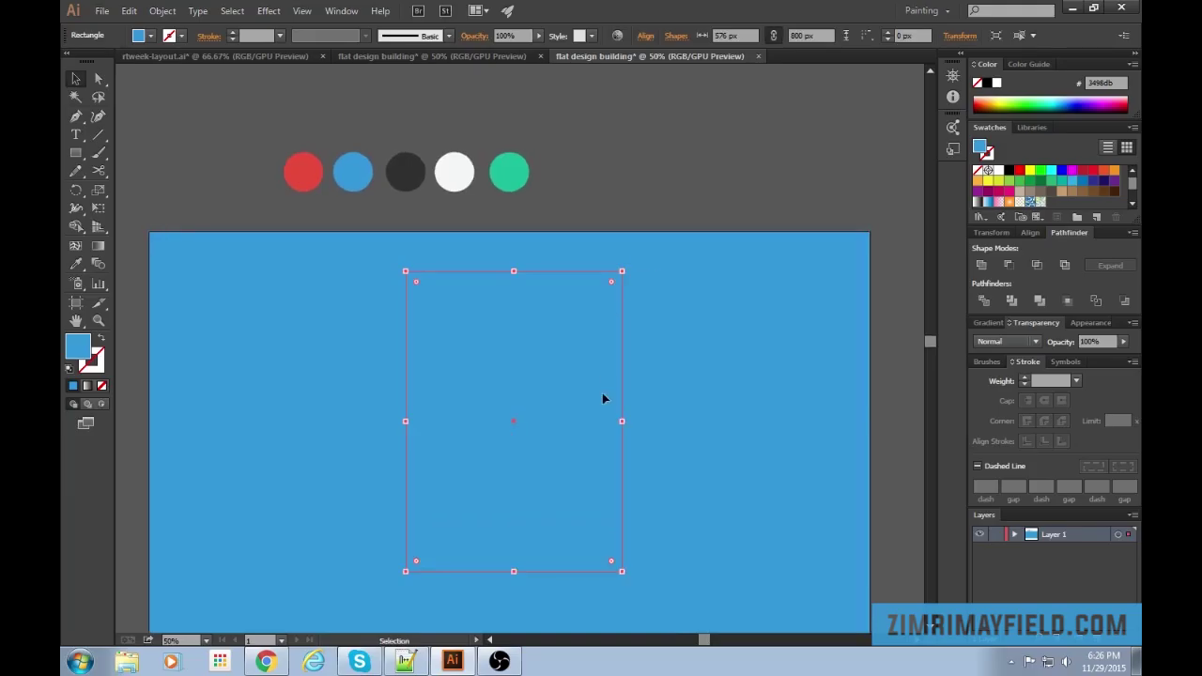
pyautogui.press('i')
pyautogui.click(455, 171)
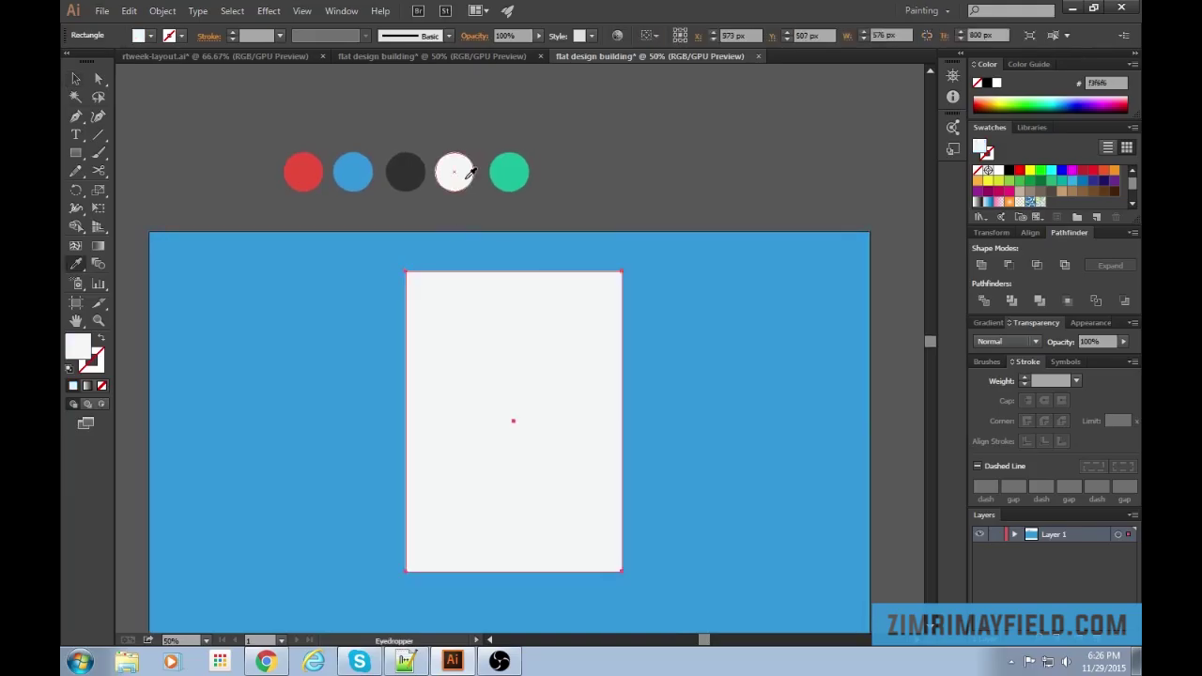
pyautogui.hotkey('ctrl', 'shift', 'a')
pyautogui.moveTo(729, 331); pyautogui.dragTo(738, 302)
pyautogui.click(622, 368)
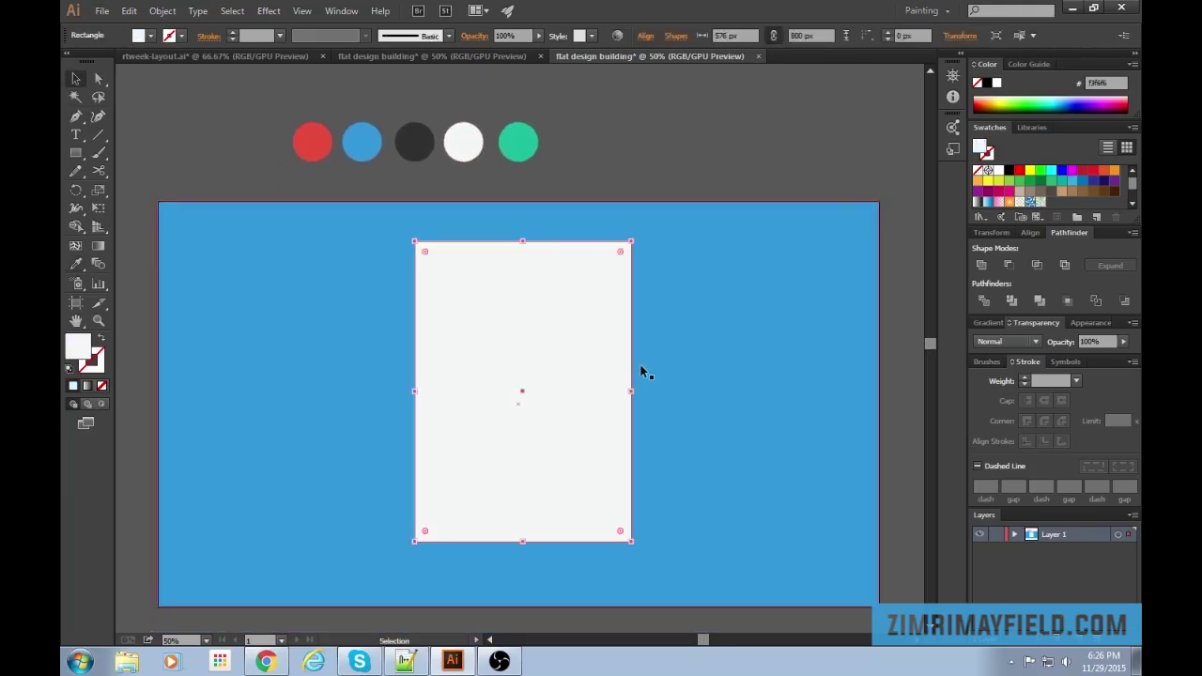
pyautogui.press('space')
pyautogui.moveTo(604, 206); pyautogui.dragTo(606, 232)
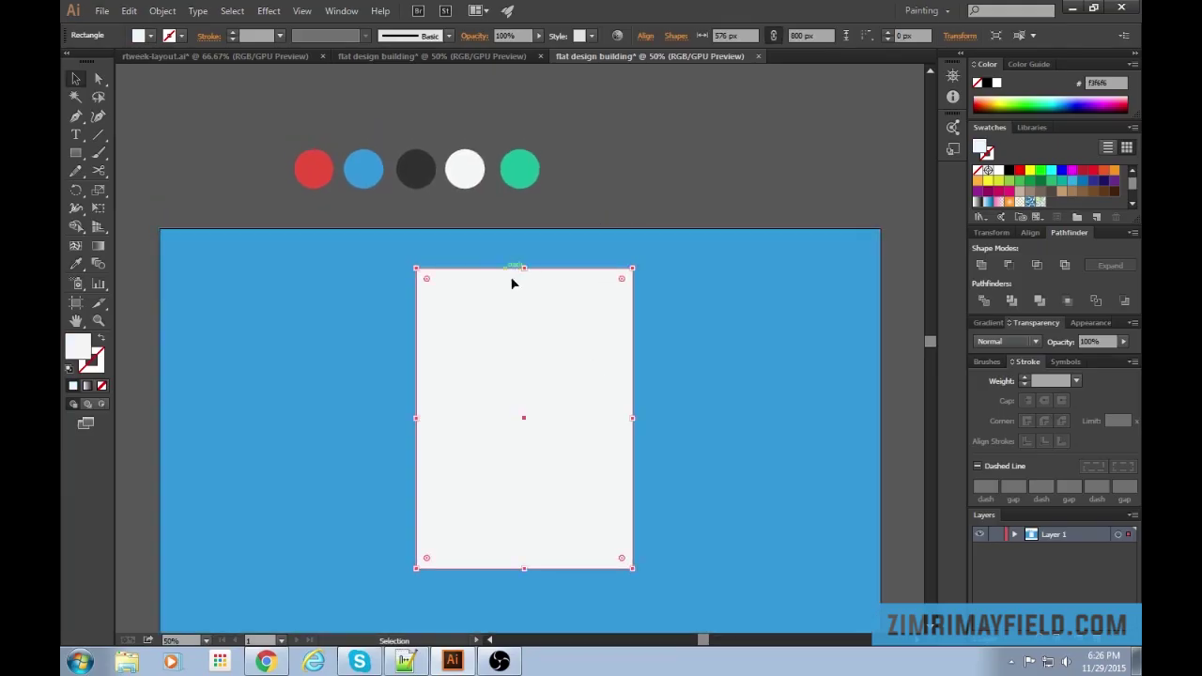
pyautogui.press('i')
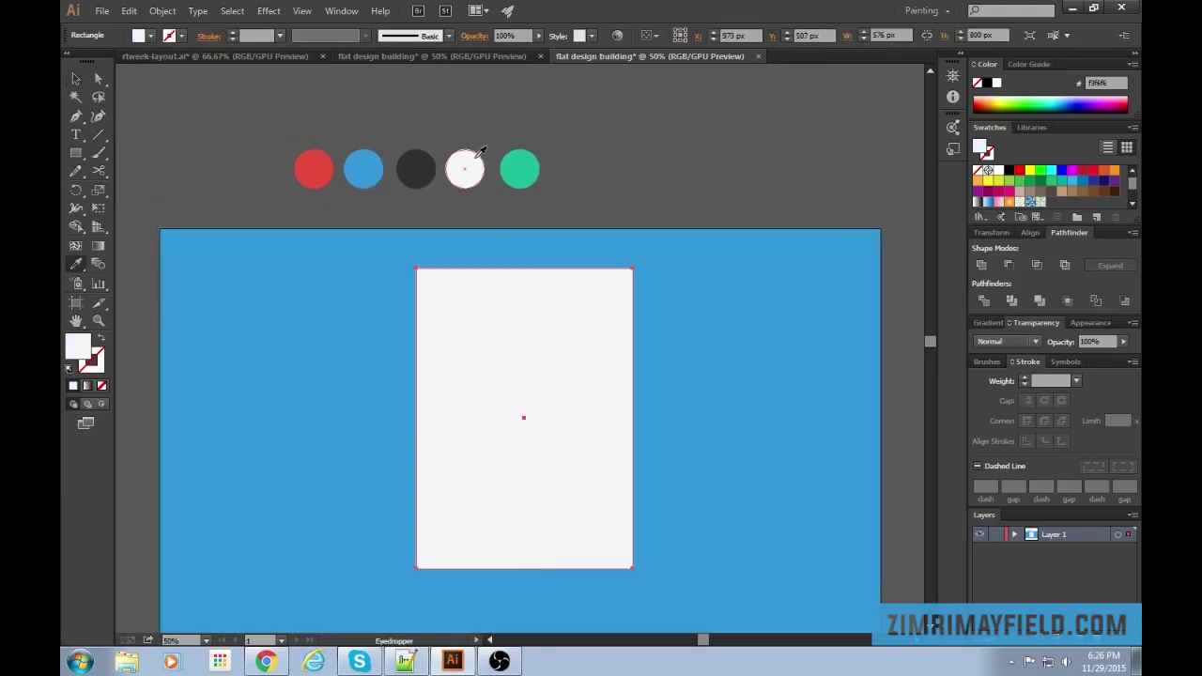
pyautogui.press('v')
pyautogui.click(711, 191)
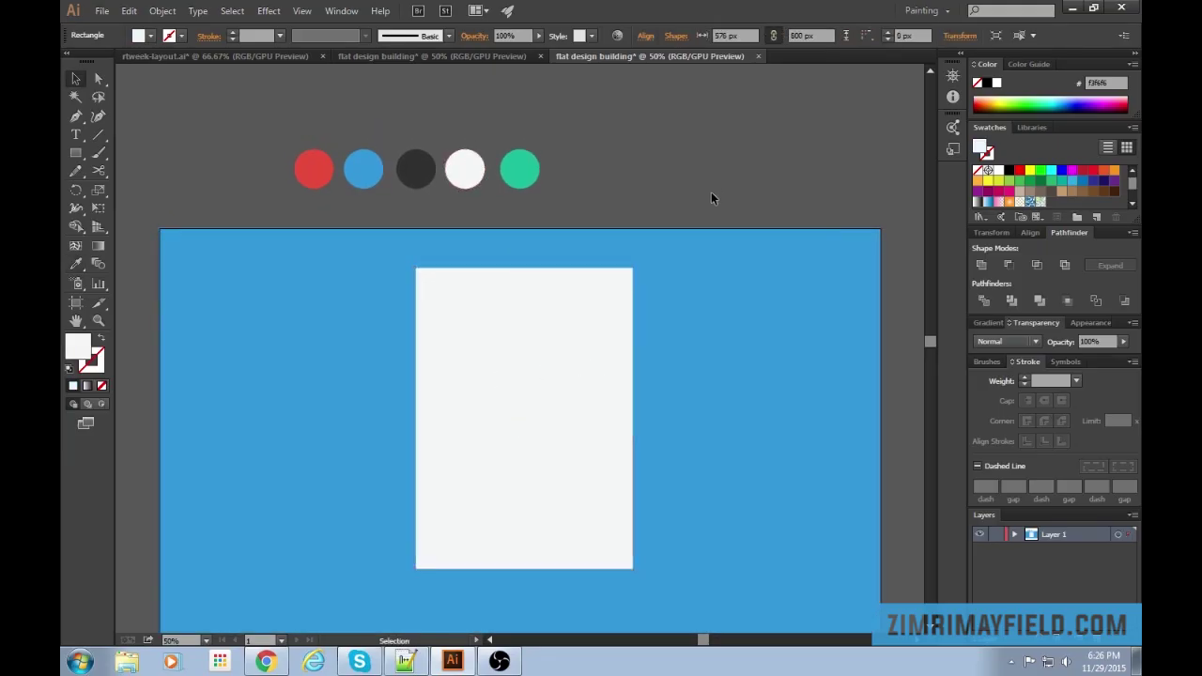
# Draw a 128 by 128 px square window near the upper-left corner of the off-white building.
pyautogui.press('space')
pyautogui.moveTo(711, 330); pyautogui.dragTo(713, 290)
pyautogui.click(618, 394)
pyautogui.hotkey('ctrl', '+')
pyautogui.hotkey('ctrl', '+')
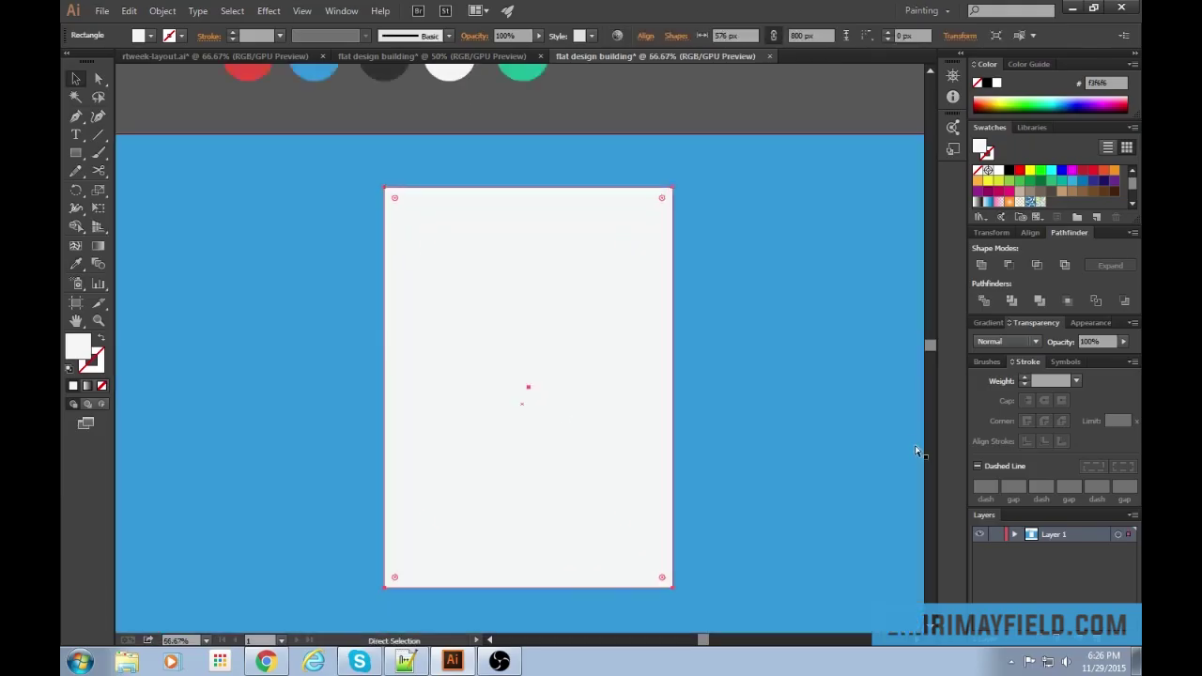
pyautogui.hotkey('ctrl', '-')
pyautogui.hotkey('ctrl', '+')
pyautogui.scroll(1, 714, 310)
pyautogui.press('m')
pyautogui.moveTo(343, 198); pyautogui.dragTo(439, 294)
pyautogui.press('v')
# Fill the square window with the palette's blue and deselect it.
pyautogui.press('space')
pyautogui.moveTo(539, 232); pyautogui.dragTo(543, 327)
pyautogui.press('i')
pyautogui.click(479, 207)
pyautogui.press('v')
pyautogui.click(715, 113)
# Duplicate the blue window straight to the right, leaving a narrow gap between the two squares.
pyautogui.press('space')
pyautogui.moveTo(732, 246); pyautogui.dragTo(705, 145)
pyautogui.click(363, 258)
pyautogui.moveTo(363, 259); pyautogui.dragTo(477, 254)
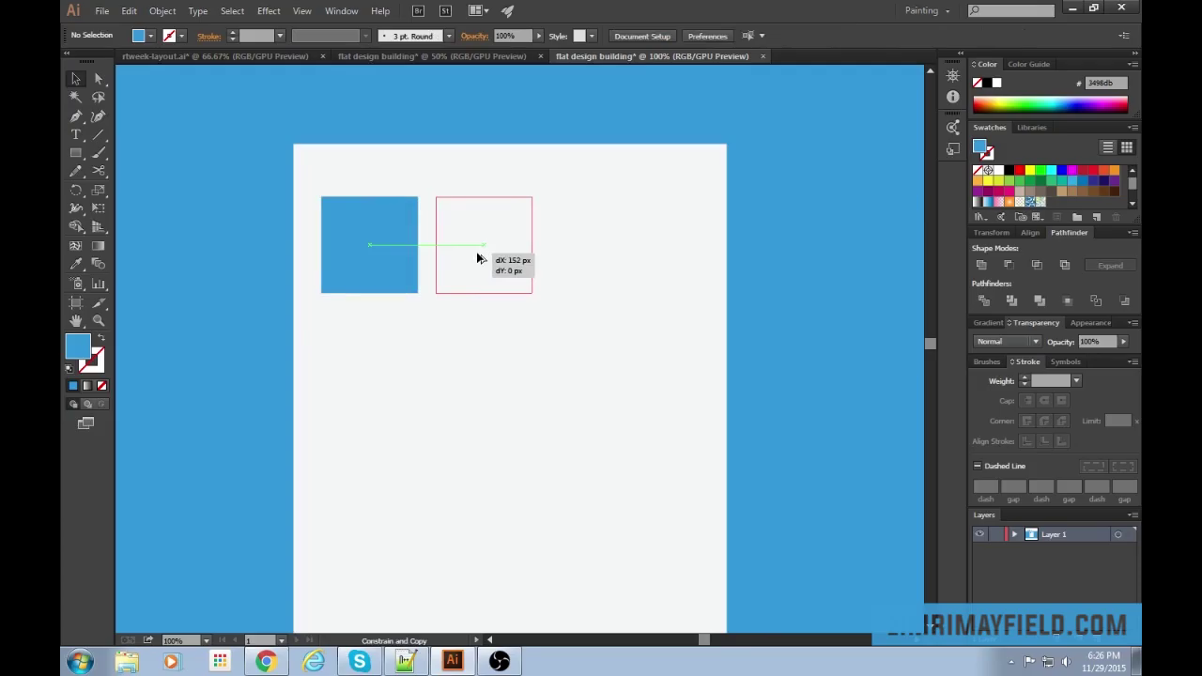
pyautogui.moveTo(477, 252)
pyautogui.mouseDown()
pyautogui.moveTo(362, 249)
pyautogui.moveTo(502, 256)
pyautogui.moveTo(488, 258)
pyautogui.mouseUp()
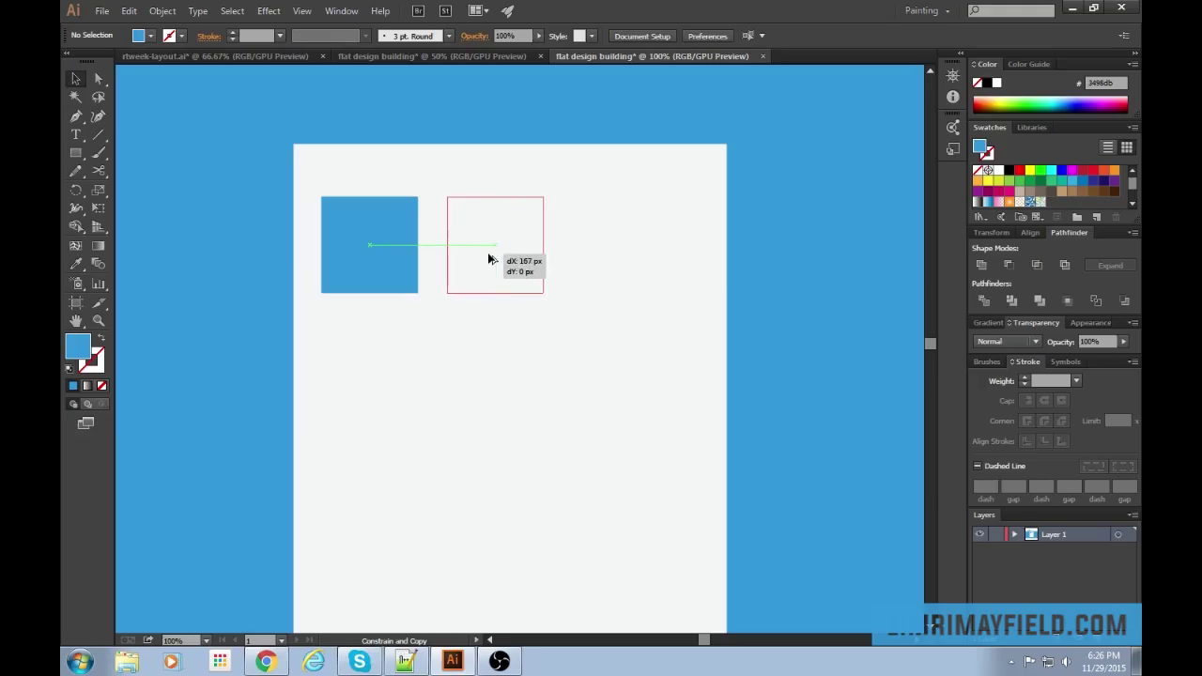
pyautogui.moveTo(489, 259); pyautogui.dragTo(489, 254)
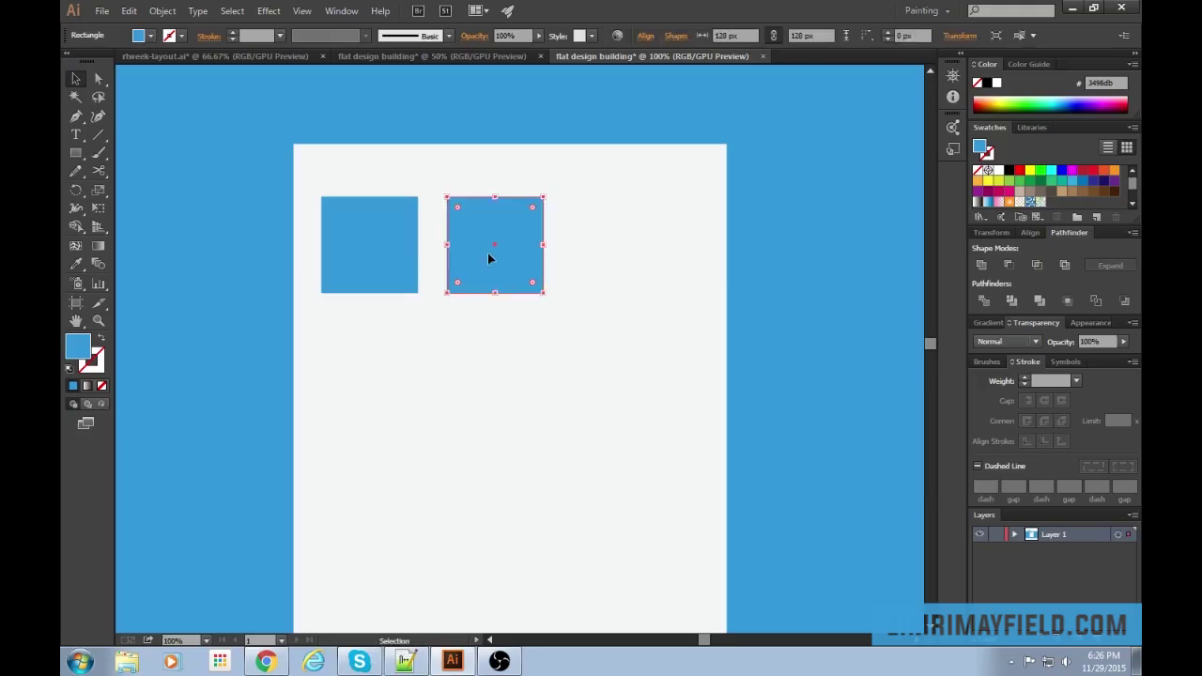
# Widen the off-white building slightly by extending its right edge.
pyautogui.click(818, 252)
pyautogui.click(690, 455)
pyautogui.moveTo(726, 444); pyautogui.dragTo(762, 445)
# Duplicate both blue windows horizontally to the right to form an evenly spaced row of four.
pyautogui.click(498, 235)
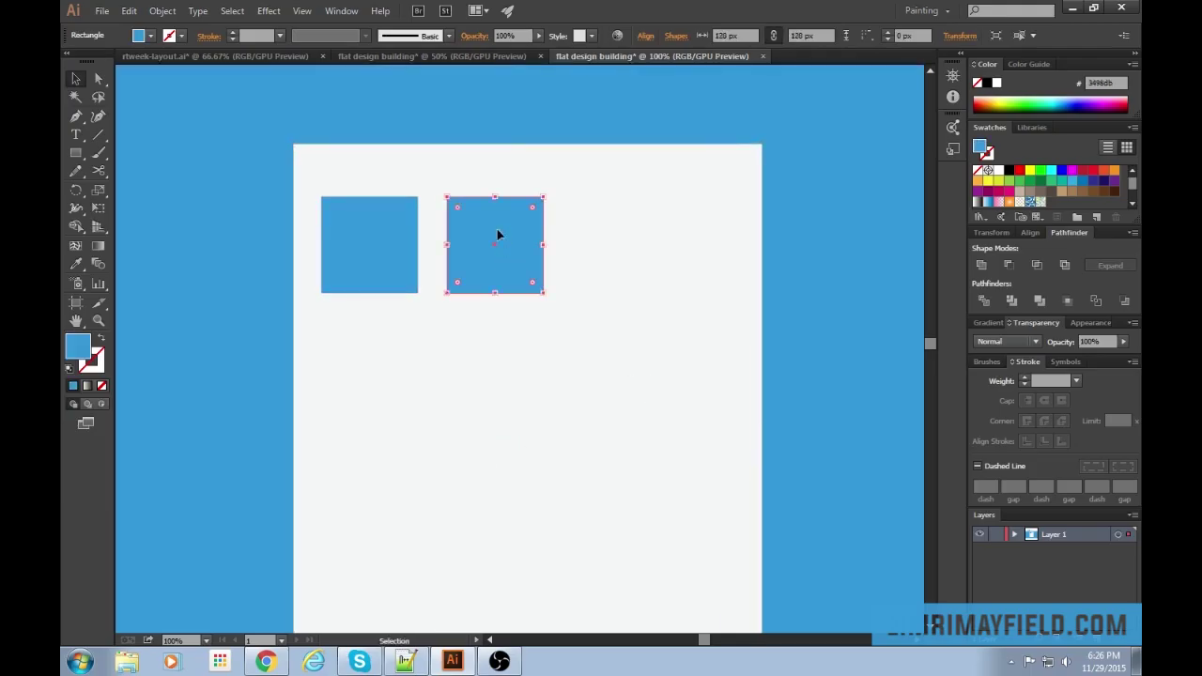
pyautogui.keyDown('shift'); pyautogui.click(373, 263); pyautogui.keyUp('shift')
pyautogui.moveTo(354, 274); pyautogui.dragTo(606, 278)
# Extend the off-white building's right edge further so that it encloses the whole row of four windows.
pyautogui.moveTo(803, 411); pyautogui.dragTo(732, 388)
pyautogui.click(569, 420)
pyautogui.click(756, 371)
pyautogui.moveTo(650, 298); pyautogui.dragTo(650, 426)
pyautogui.moveTo(508, 395); pyautogui.dragTo(576, 406)
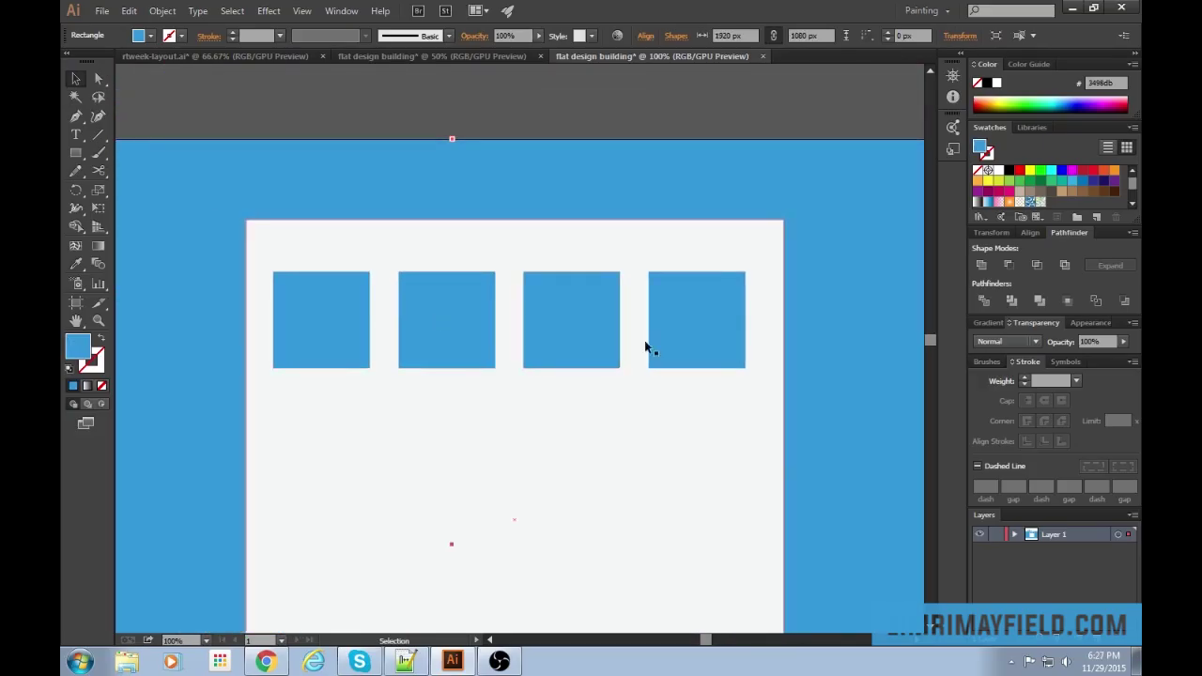
# Draw a spacer rectangle about 37 by 31 px between the building's left edge and the first window, filled bright green.
pyautogui.press('m')
pyautogui.moveTo(248, 302); pyautogui.dragTo(276, 325)
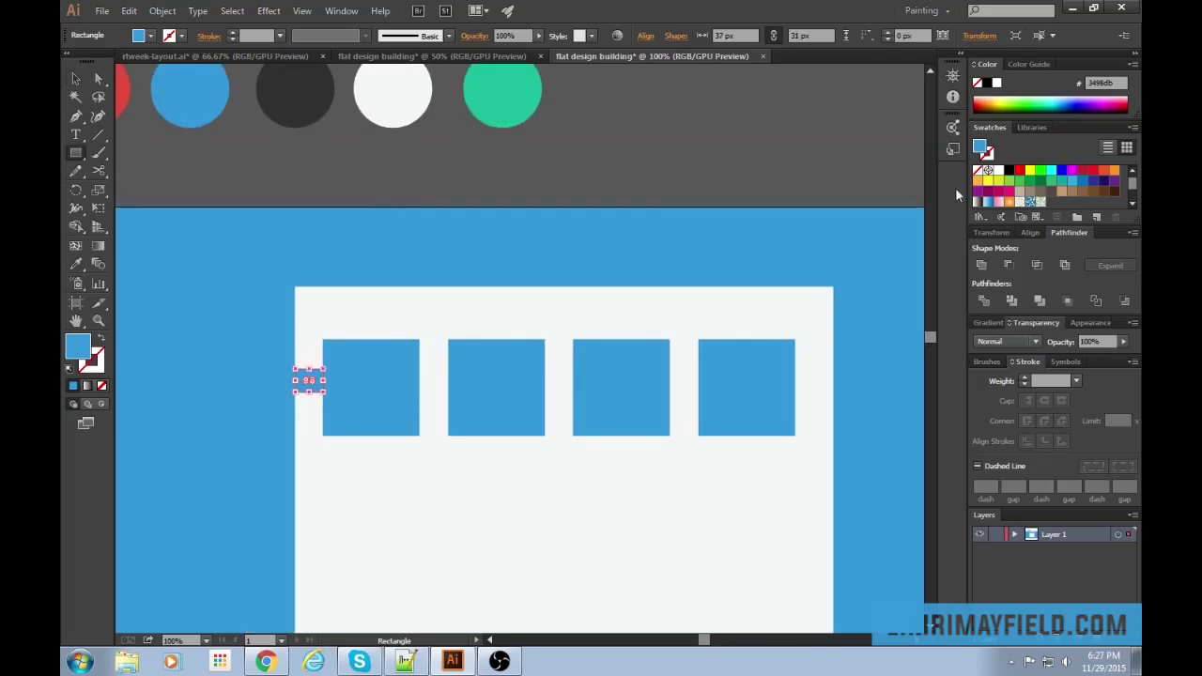
pyautogui.click(1041, 170)
pyautogui.press('v')
pyautogui.click(688, 146)
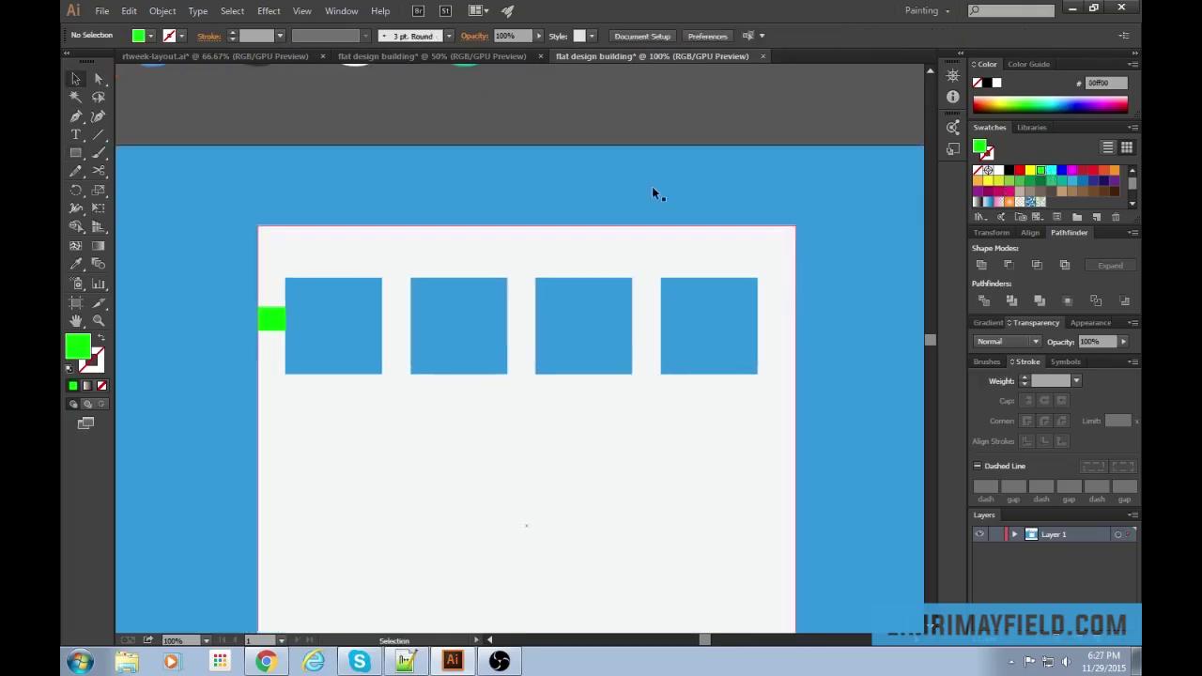
# Move the green spacer from gap to gap along the row and shift the windows against it to equalize their spacing.
pyautogui.moveTo(284, 321); pyautogui.dragTo(479, 319)
pyautogui.hotkey('ctrl', 'z')
pyautogui.moveTo(394, 322); pyautogui.dragTo(517, 323)
pyautogui.moveTo(593, 326); pyautogui.dragTo(590, 327)
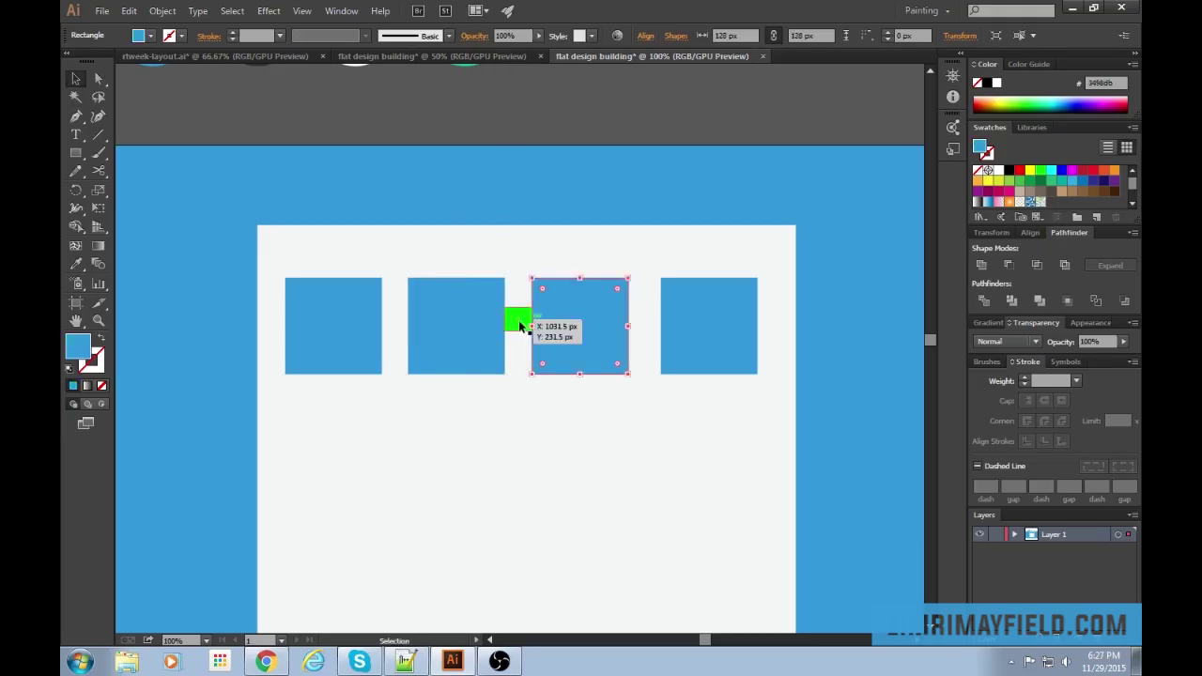
pyautogui.moveTo(518, 320); pyautogui.dragTo(766, 323)
pyautogui.click(692, 328)
# Pull the building's right edge in to the spacer's outer edge, and delete the green spacer.
pyautogui.click(787, 441)
pyautogui.moveTo(796, 526); pyautogui.dragTo(779, 526)
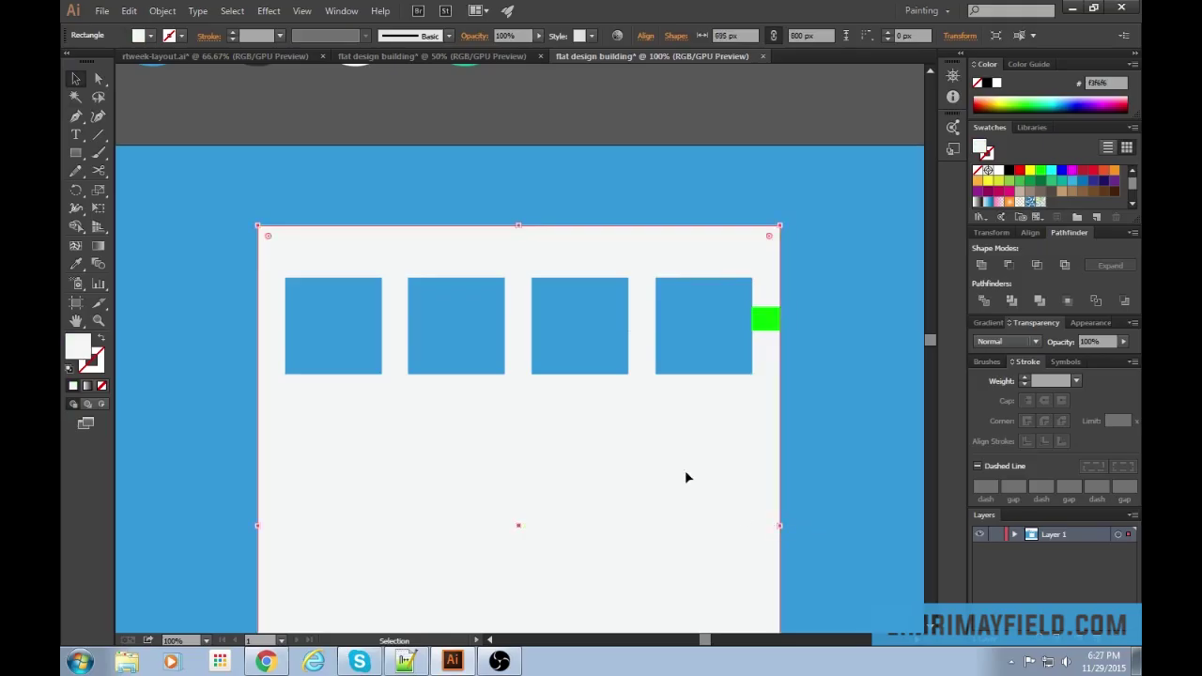
pyautogui.click(766, 317)
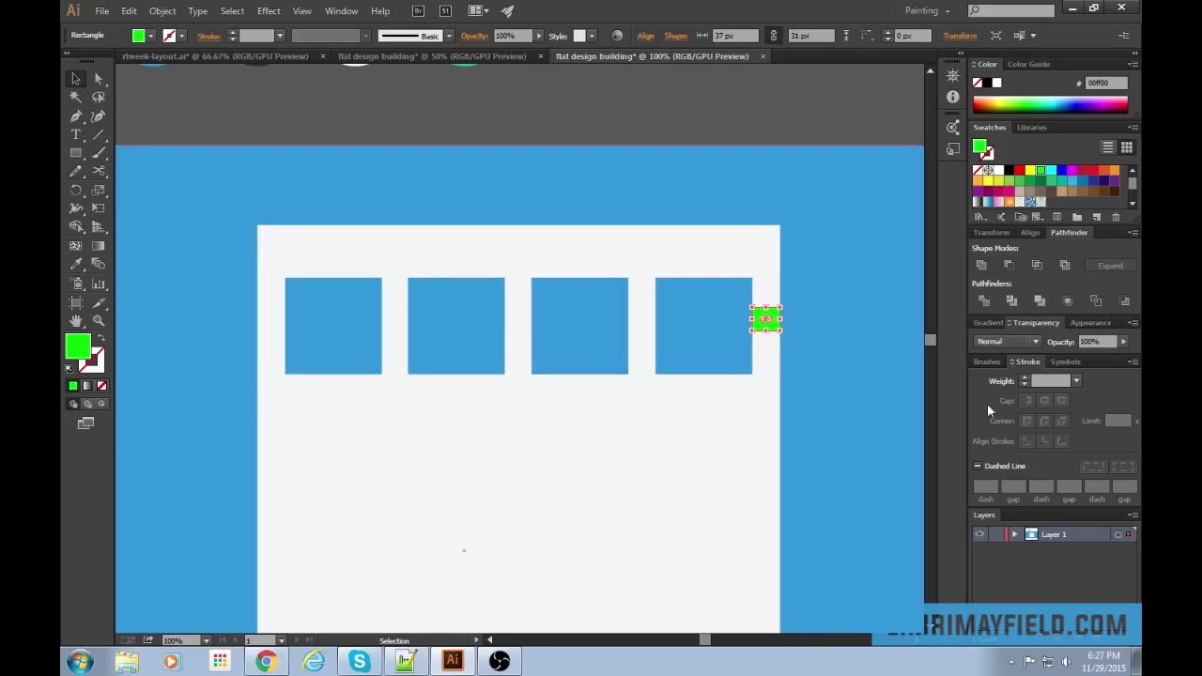
pyautogui.press('Delete')
# Duplicate the row of four blue windows straight down to form a second row.
pyautogui.moveTo(690, 129); pyautogui.dragTo(698, 81)
pyautogui.hotkey('ctrl', '-')
pyautogui.click(612, 324)
pyautogui.keyDown('shift'); pyautogui.click(539, 340); pyautogui.keyUp('shift')
pyautogui.keyDown('shift'); pyautogui.click(488, 329); pyautogui.keyUp('shift')
pyautogui.keyDown('shift'); pyautogui.click(409, 347); pyautogui.keyUp('shift')
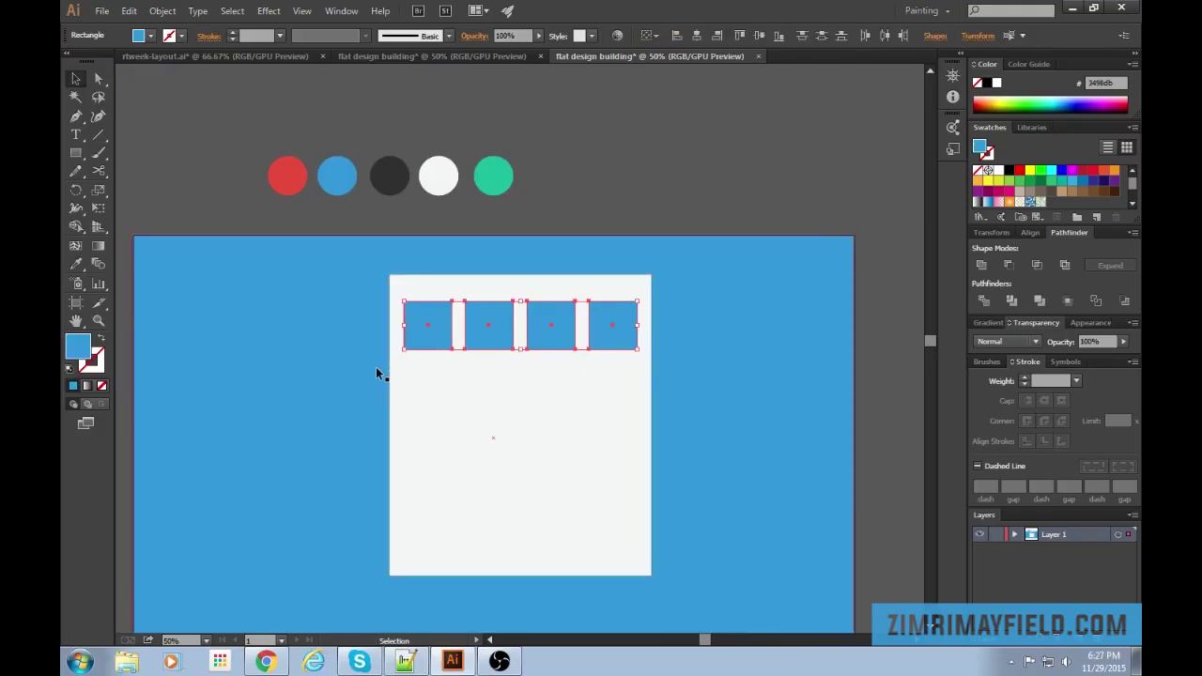
pyautogui.moveTo(507, 322); pyautogui.dragTo(505, 383)
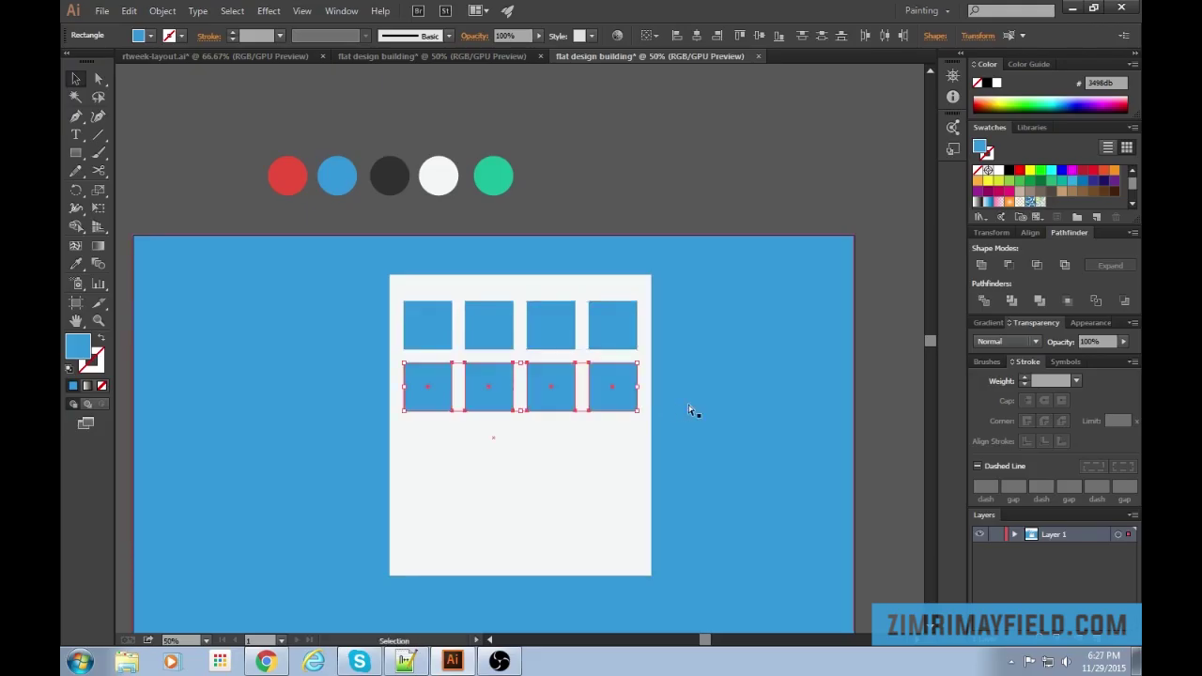
# Draw a 37 px square spacer between the third and fourth windows of the upper row and fill it bright green.
pyautogui.hotkey('ctrl', '+')
pyautogui.hotkey('ctrl', '+')
pyautogui.moveTo(719, 355); pyautogui.dragTo(684, 381)
pyautogui.press('m')
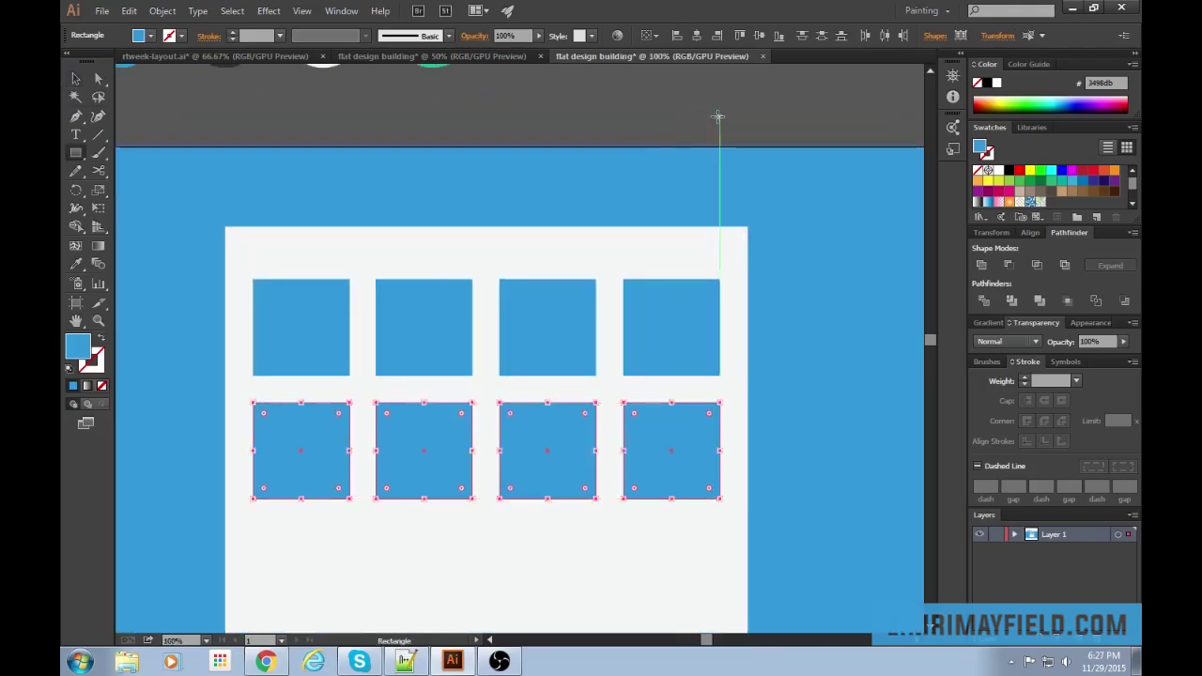
pyautogui.keyDown('ctrl'); pyautogui.click(747, 112); pyautogui.keyUp('ctrl')
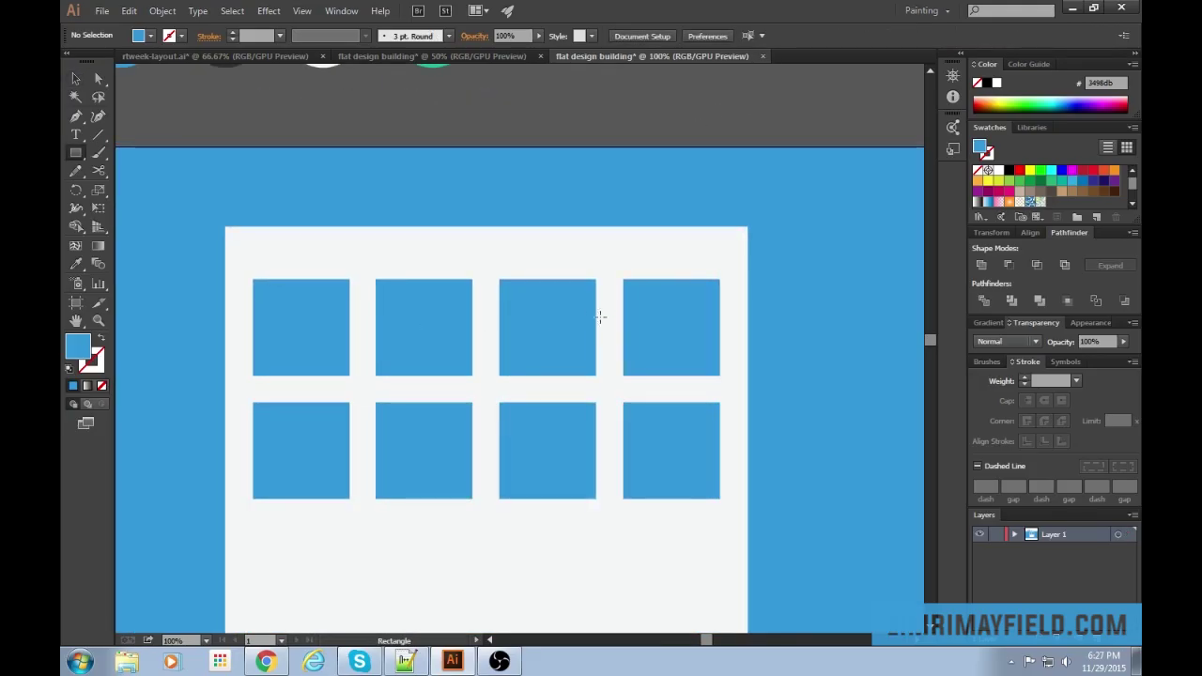
pyautogui.moveTo(609, 326); pyautogui.dragTo(626, 341)
pyautogui.click(1041, 172)
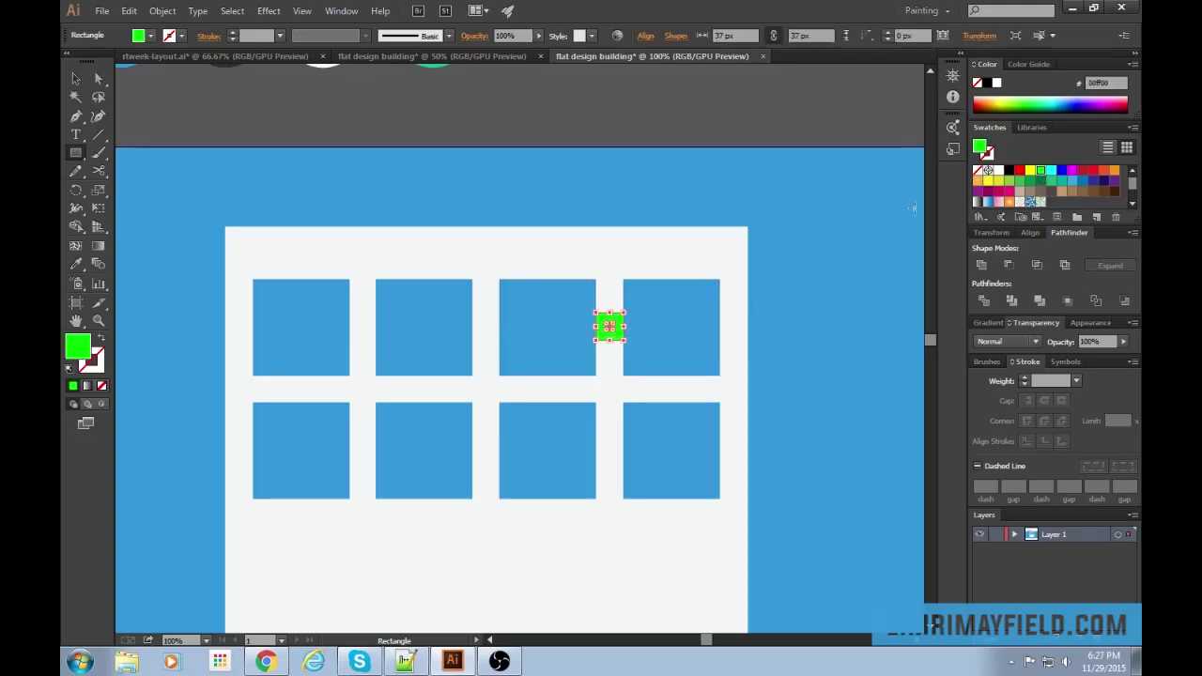
pyautogui.press('v')
pyautogui.click(671, 132)
# Move the green spacer beneath the third window of the upper row and align the second row of windows to it.
pyautogui.moveTo(616, 325); pyautogui.dragTo(560, 430)
pyautogui.click(627, 427)
pyautogui.keyDown('shift'); pyautogui.click(558, 448); pyautogui.keyUp('shift')
pyautogui.keyDown('shift'); pyautogui.click(423, 450); pyautogui.keyUp('shift')
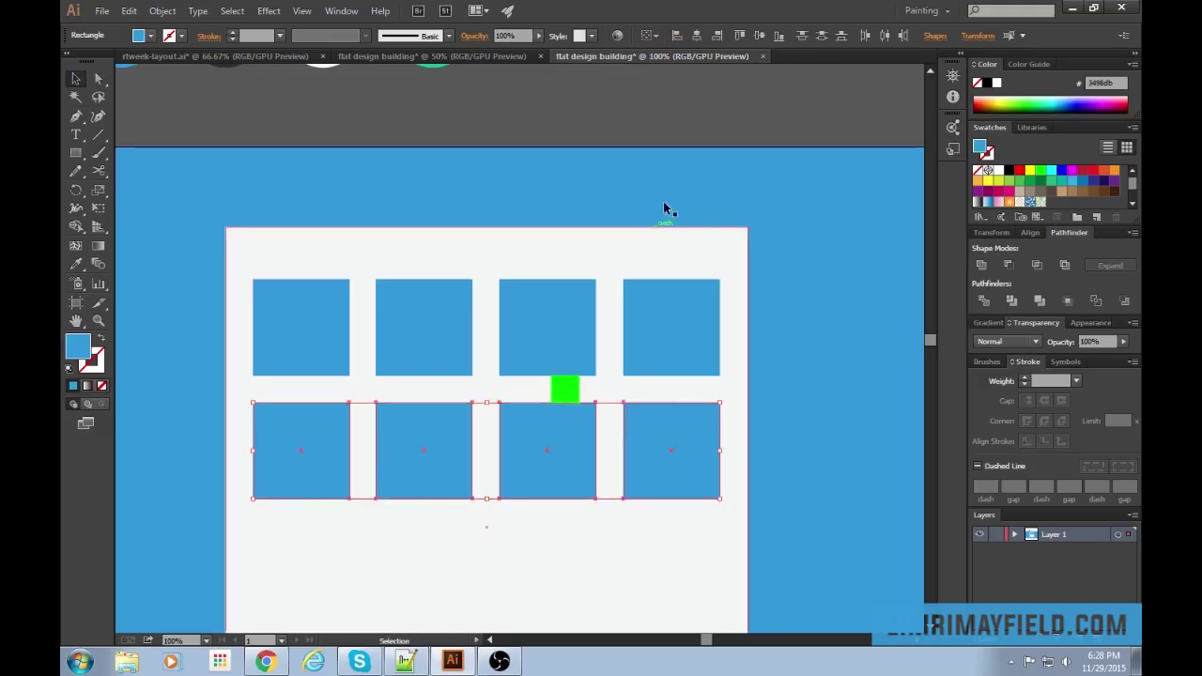
pyautogui.click(663, 208)
pyautogui.click(568, 390)
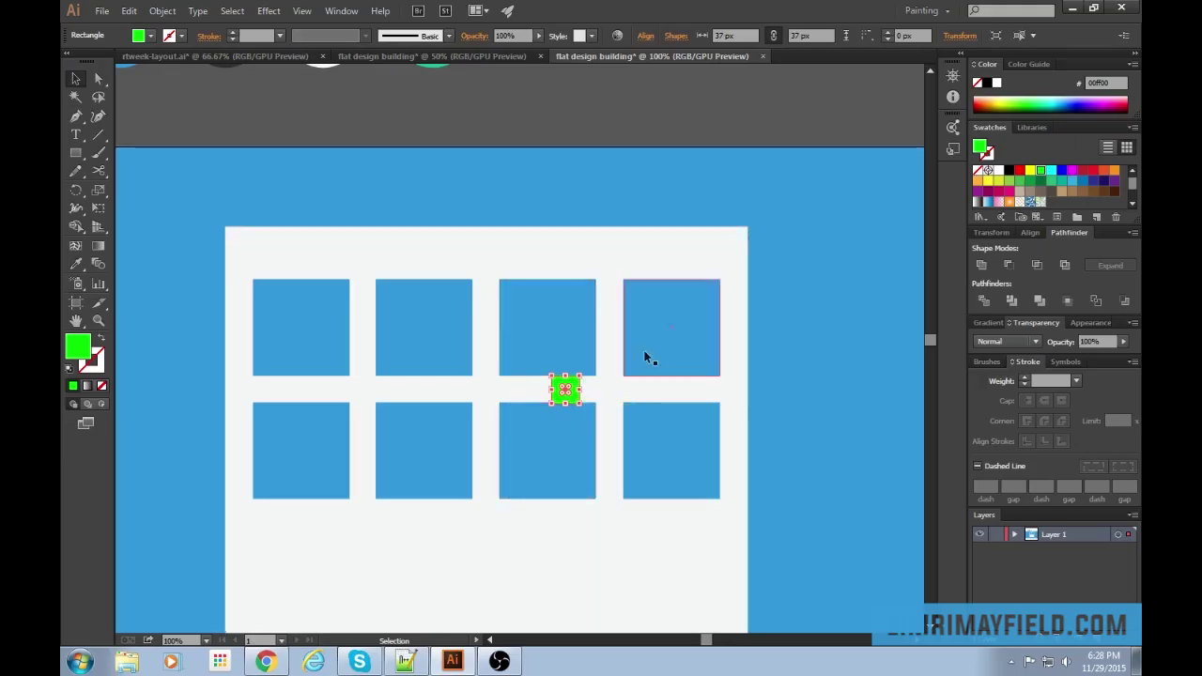
pyautogui.press('Delete')
pyautogui.scroll(-2, 588, 202)
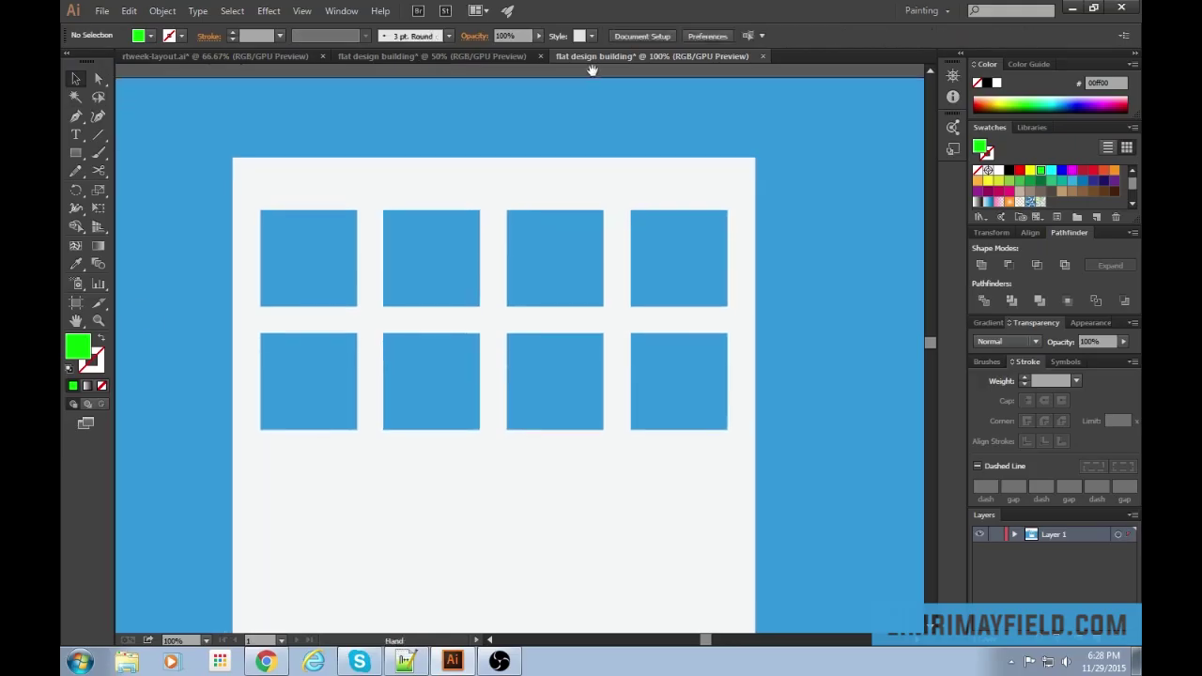
pyautogui.scroll(1, 587, 199)
pyautogui.hotkey('ctrl', 'z')
pyautogui.scroll(-2, 576, 351)
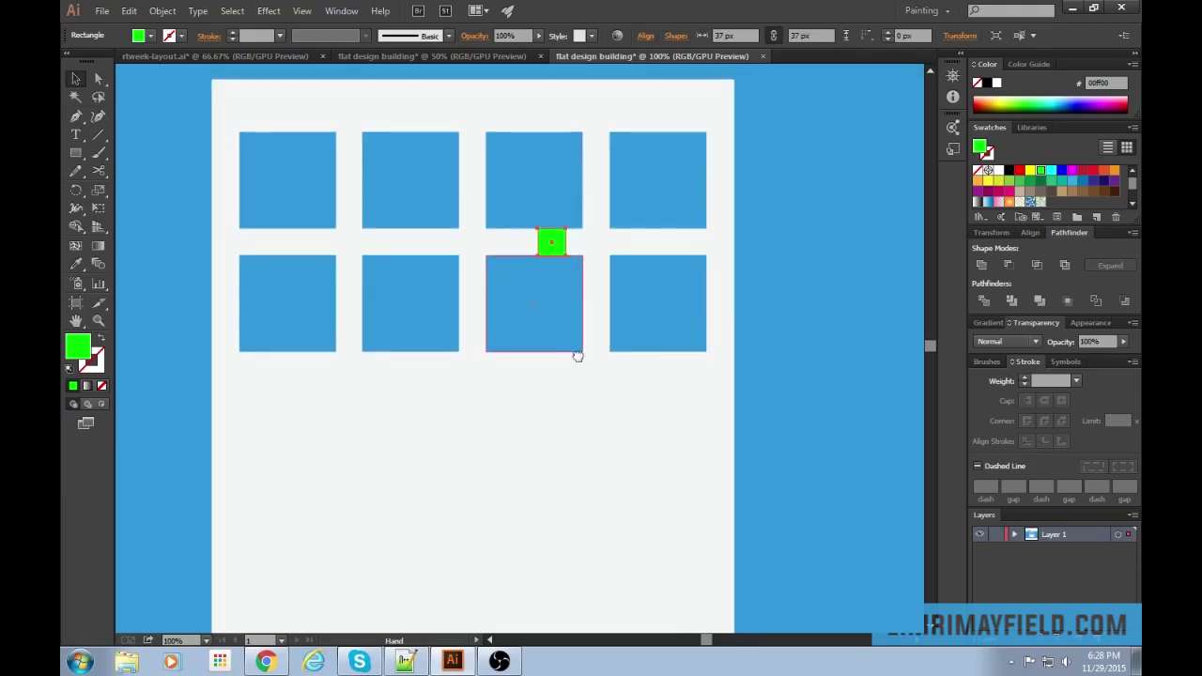
pyautogui.scroll(2, 695, 150)
# Move the green spacer beneath the second window row and duplicate both rows directly below it.
pyautogui.click(679, 73)
pyautogui.moveTo(608, 396); pyautogui.dragTo(583, 430)
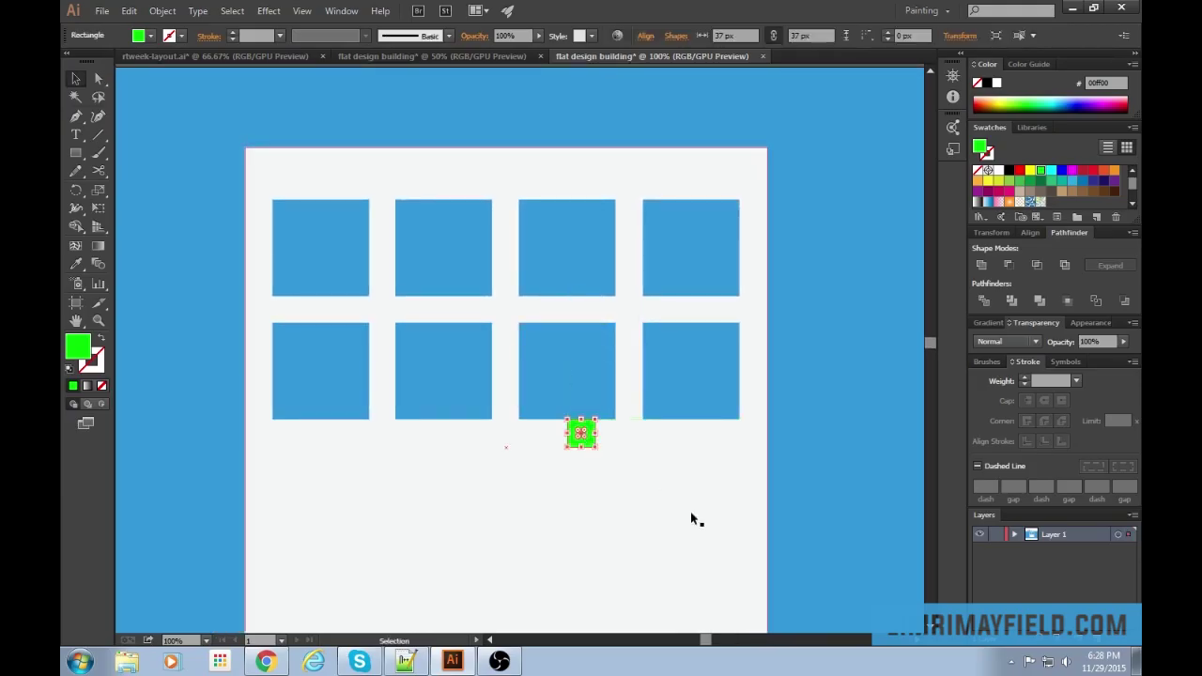
pyautogui.scroll(-2, 693, 507)
pyautogui.moveTo(692, 491); pyautogui.dragTo(635, 313)
pyautogui.keyDown('shift'); pyautogui.click(573, 300); pyautogui.keyUp('shift')
pyautogui.keyDown('shift'); pyautogui.click(467, 314); pyautogui.keyUp('shift')
pyautogui.keyDown('shift'); pyautogui.click(324, 301); pyautogui.keyUp('shift')
pyautogui.keyDown('shift'); pyautogui.click(366, 194); pyautogui.keyUp('shift')
pyautogui.keyDown('shift'); pyautogui.click(451, 193); pyautogui.keyUp('shift')
pyautogui.keyDown('shift'); pyautogui.click(584, 199); pyautogui.keyUp('shift')
pyautogui.moveTo(602, 181); pyautogui.dragTo(602, 431)
pyautogui.moveTo(756, 468)
pyautogui.mouseDown()
pyautogui.moveTo(764, 217)
pyautogui.moveTo(758, 478)
pyautogui.mouseUp()
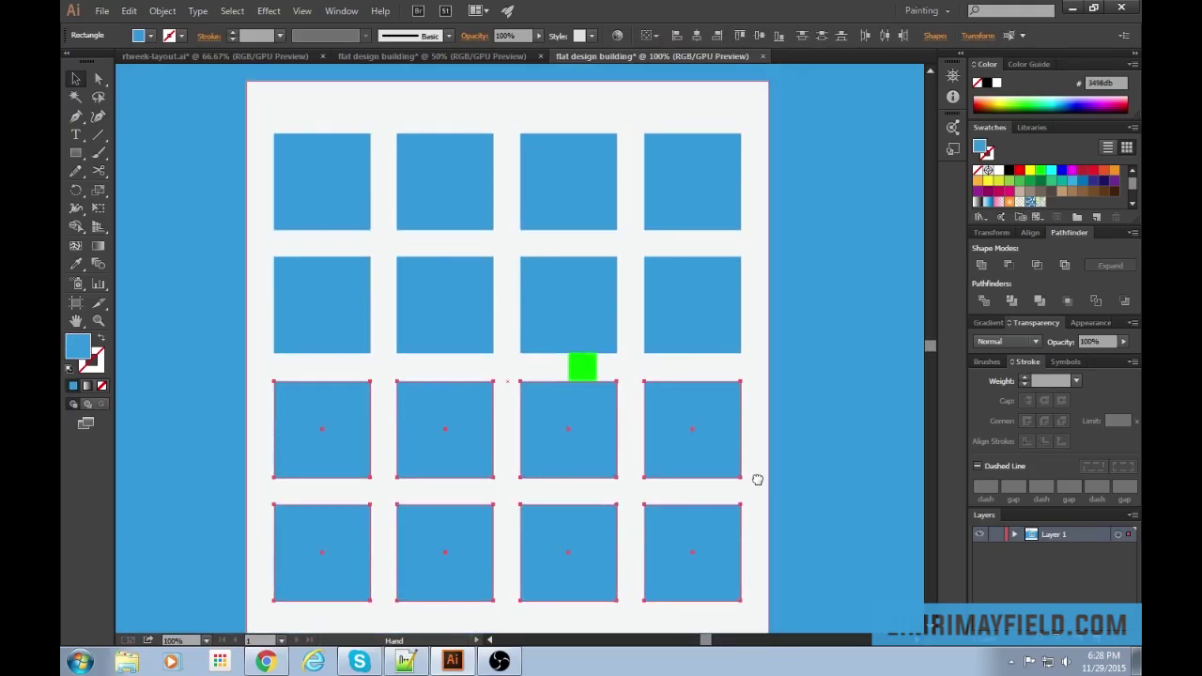
# Extend the off-white building's bottom edge downward to make room for a ground floor.
pyautogui.hotkey('ctrl', '-')
pyautogui.hotkey('ctrl', '-')
pyautogui.hotkey('ctrl', '-')
pyautogui.click(723, 220)
pyautogui.hotkey('ctrl', '+')
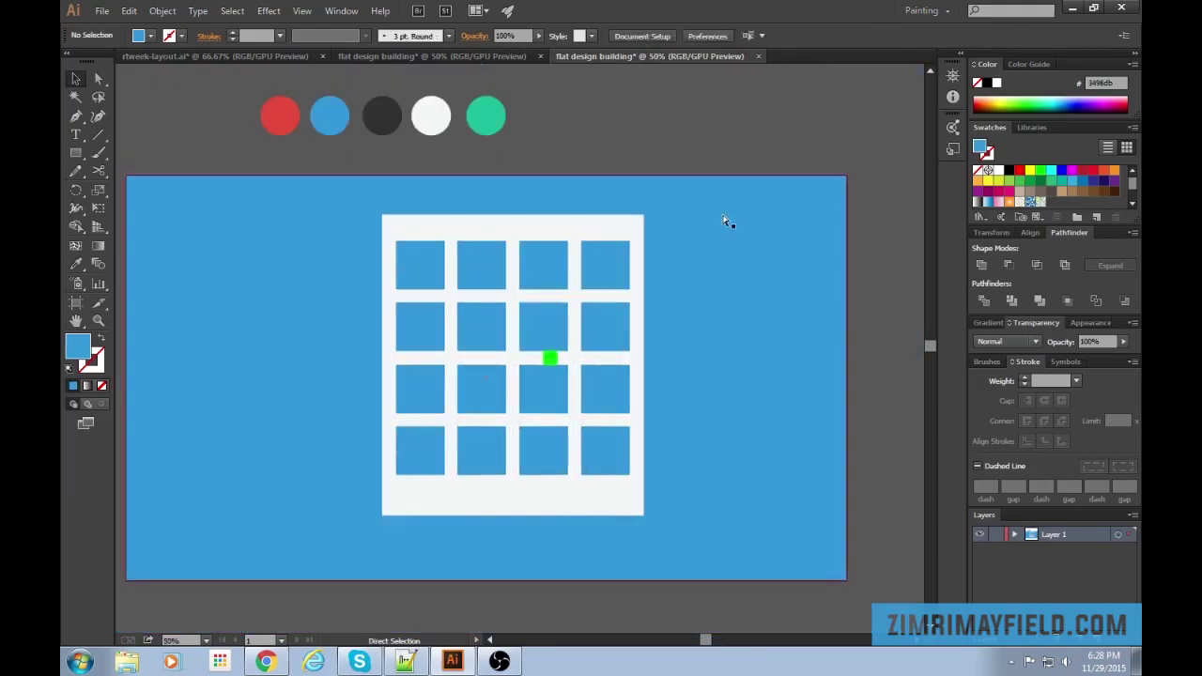
pyautogui.hotkey('ctrl', '+')
pyautogui.hotkey('ctrl', '-')
pyautogui.press('v')
pyautogui.click(513, 514)
pyautogui.moveTo(514, 515); pyautogui.dragTo(515, 551)
pyautogui.click(695, 616)
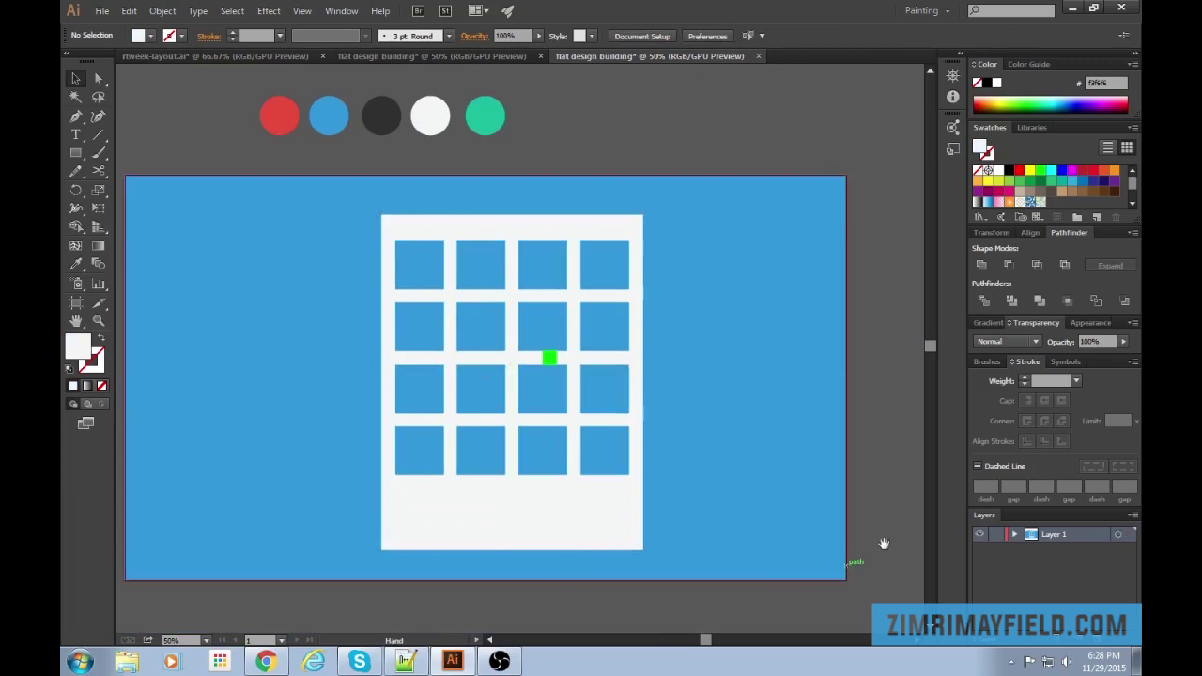
# Move the green spacer beneath the fourth window row and duplicate that row's two outer windows below it.
pyautogui.moveTo(880, 547); pyautogui.dragTo(896, 504)
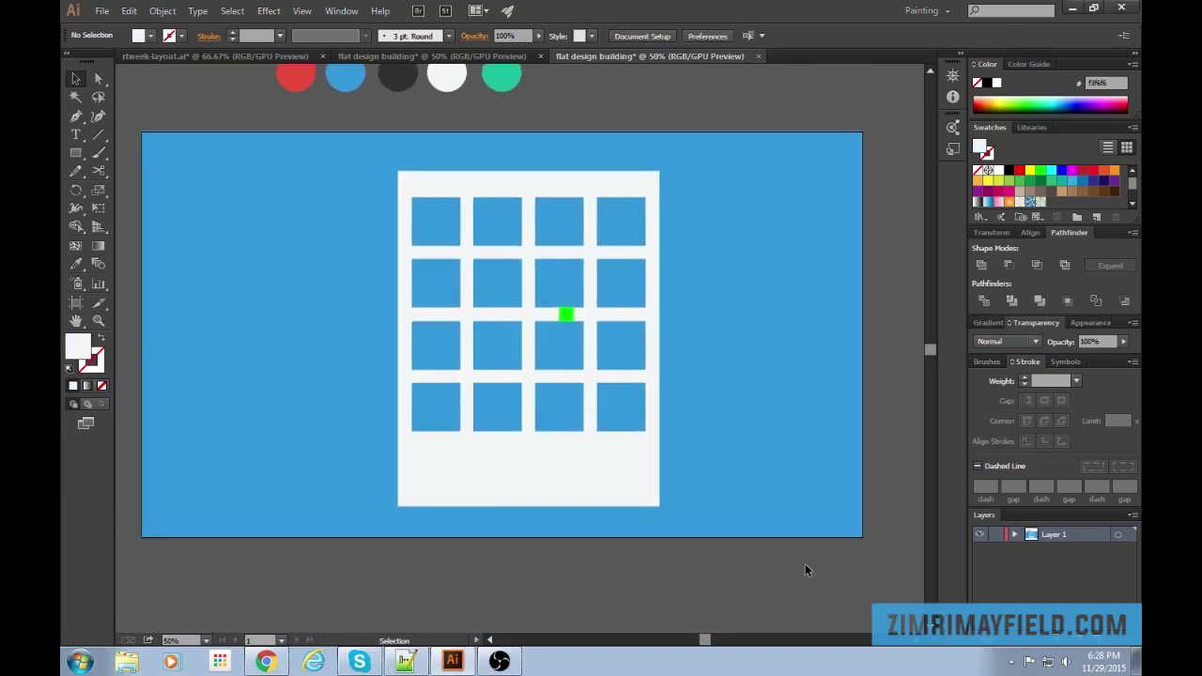
pyautogui.hotkey('ctrl', '+')
pyautogui.hotkey('ctrl', '+')
pyautogui.moveTo(827, 513); pyautogui.dragTo(806, 353)
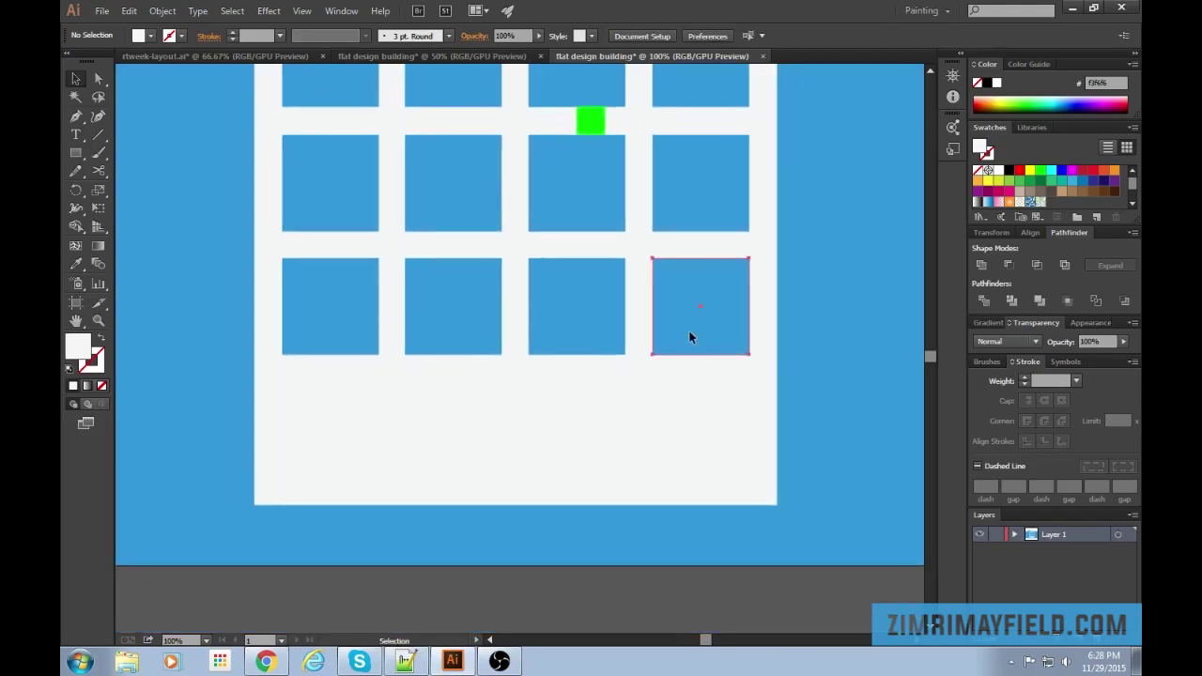
pyautogui.click(689, 336)
pyautogui.keyDown('shift'); pyautogui.click(333, 344); pyautogui.keyUp('shift')
pyautogui.moveTo(581, 138); pyautogui.dragTo(575, 386)
pyautogui.click(716, 310)
pyautogui.keyDown('shift'); pyautogui.click(344, 319); pyautogui.keyUp('shift')
pyautogui.moveTo(346, 317); pyautogui.dragTo(373, 412)
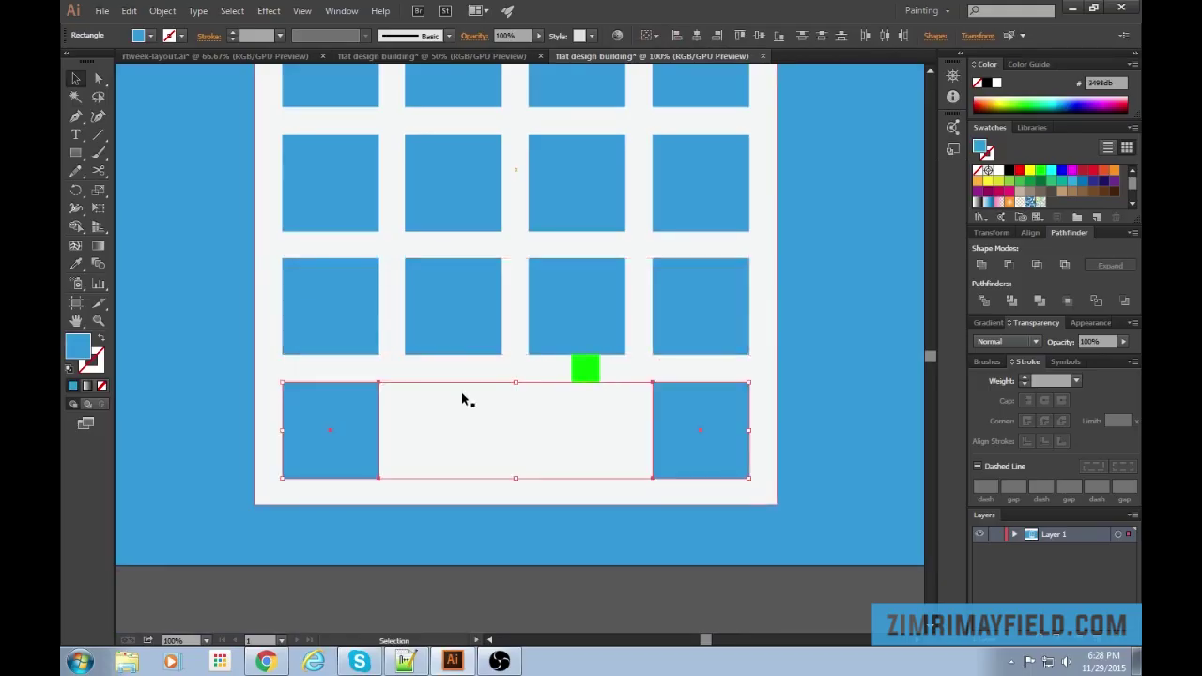
# Delete the green spacer and draw a green entrance rectangle about 292.5 by 128 px between the two ground-floor windows.
pyautogui.click(590, 374)
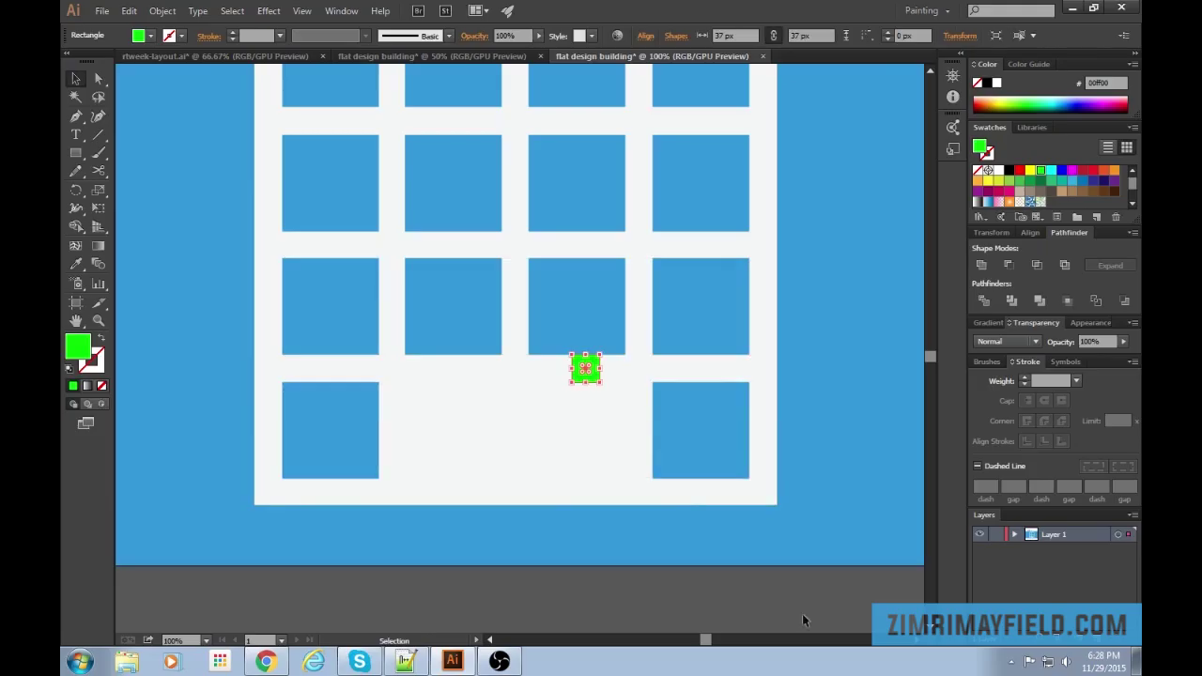
pyautogui.press('Delete')
pyautogui.press('m')
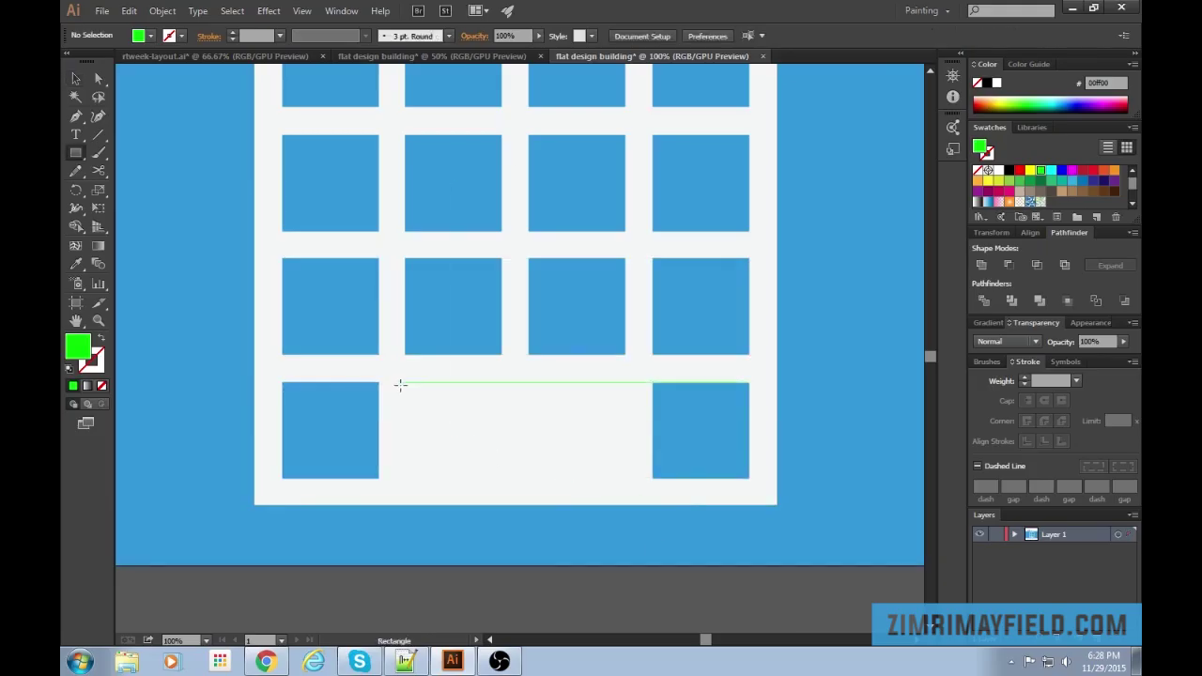
pyautogui.moveTo(404, 381); pyautogui.dragTo(625, 478)
pyautogui.keyDown('ctrl'); pyautogui.click(768, 592); pyautogui.keyUp('ctrl')
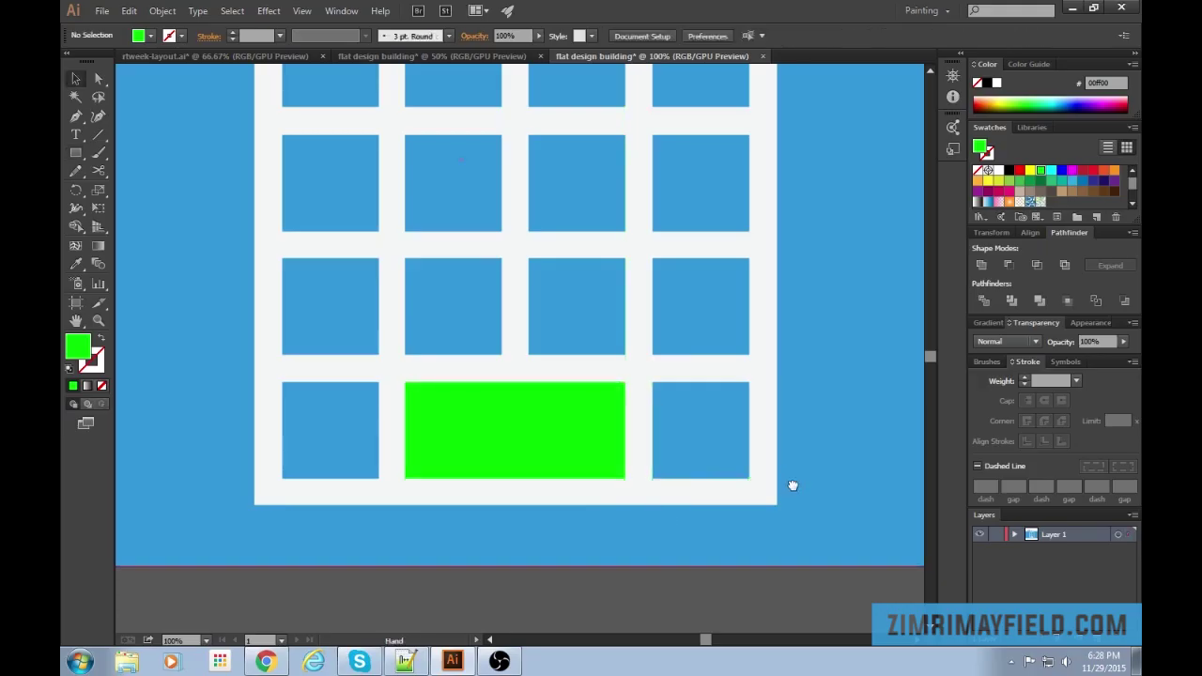
# Duplicate the off-white palette circle to the end of the color row, beside the green circle.
pyautogui.moveTo(791, 485); pyautogui.dragTo(806, 581)
pyautogui.hotkey('ctrl', '-')
pyautogui.hotkey('ctrl', '-')
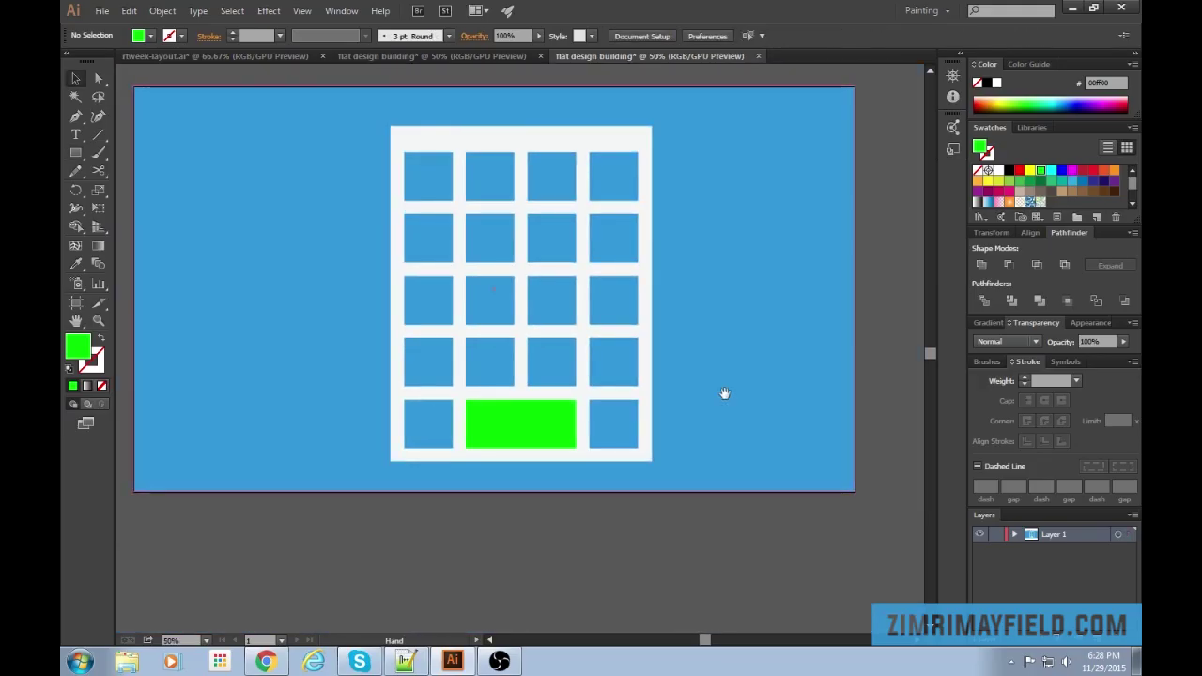
pyautogui.moveTo(725, 394); pyautogui.dragTo(742, 533)
pyautogui.keyDown('ctrl'); pyautogui.click(555, 526); pyautogui.keyUp('ctrl')
pyautogui.moveTo(652, 226); pyautogui.dragTo(649, 261)
pyautogui.click(604, 228)
pyautogui.moveTo(460, 210); pyautogui.dragTo(573, 211)
pyautogui.click(670, 227)
# Set the duplicated palette circle's fill color to light gray dddddd.
pyautogui.click(573, 203)
pyautogui.doubleClick(79, 347)
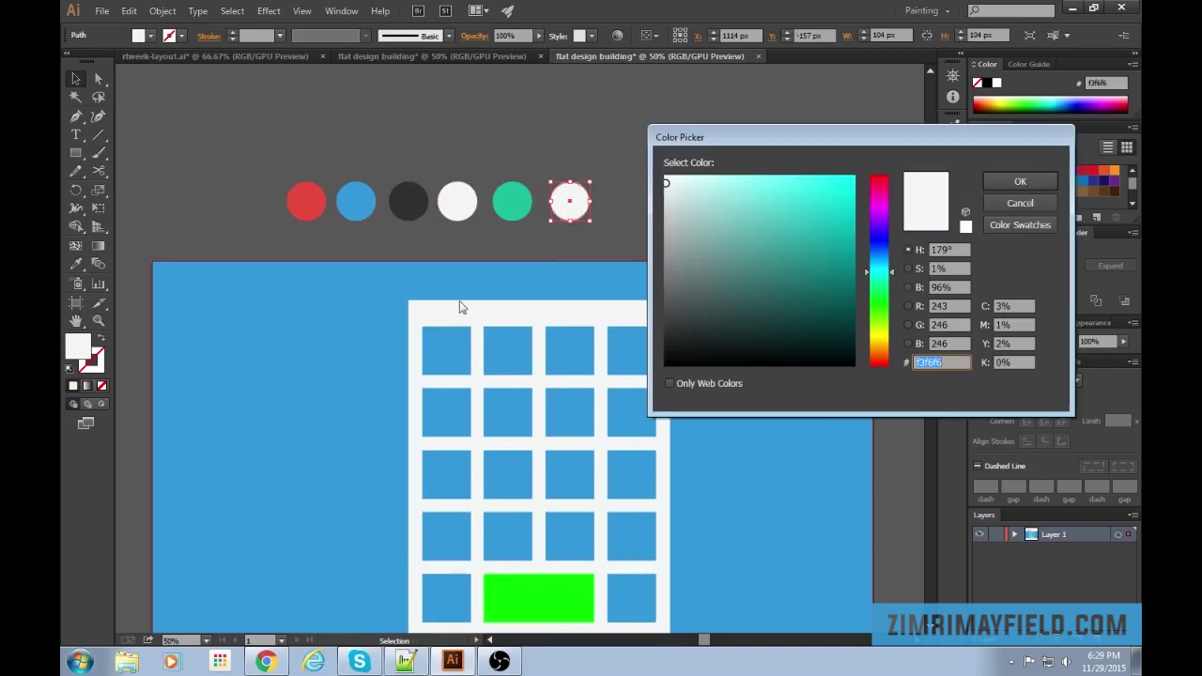
pyautogui.click(663, 194)
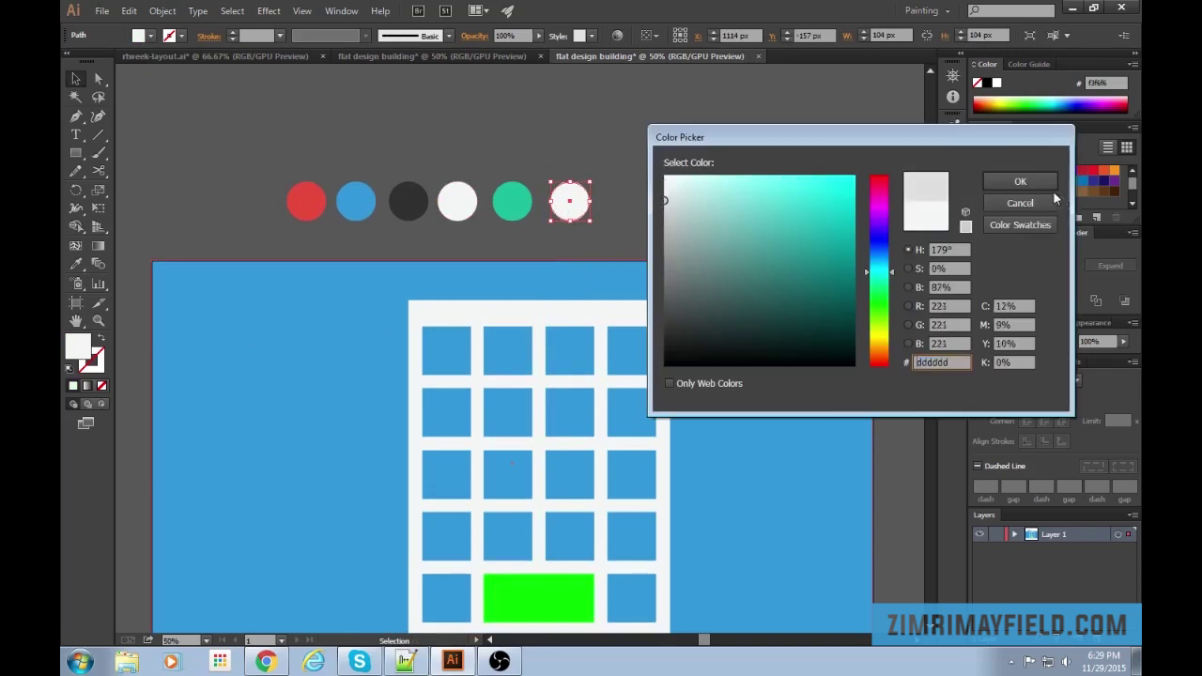
pyautogui.click(1033, 182)
pyautogui.click(694, 186)
# Fill the green entrance rectangle with the light gray sampled from the new palette circle.
pyautogui.scroll(-2, 714, 161)
pyautogui.click(566, 547)
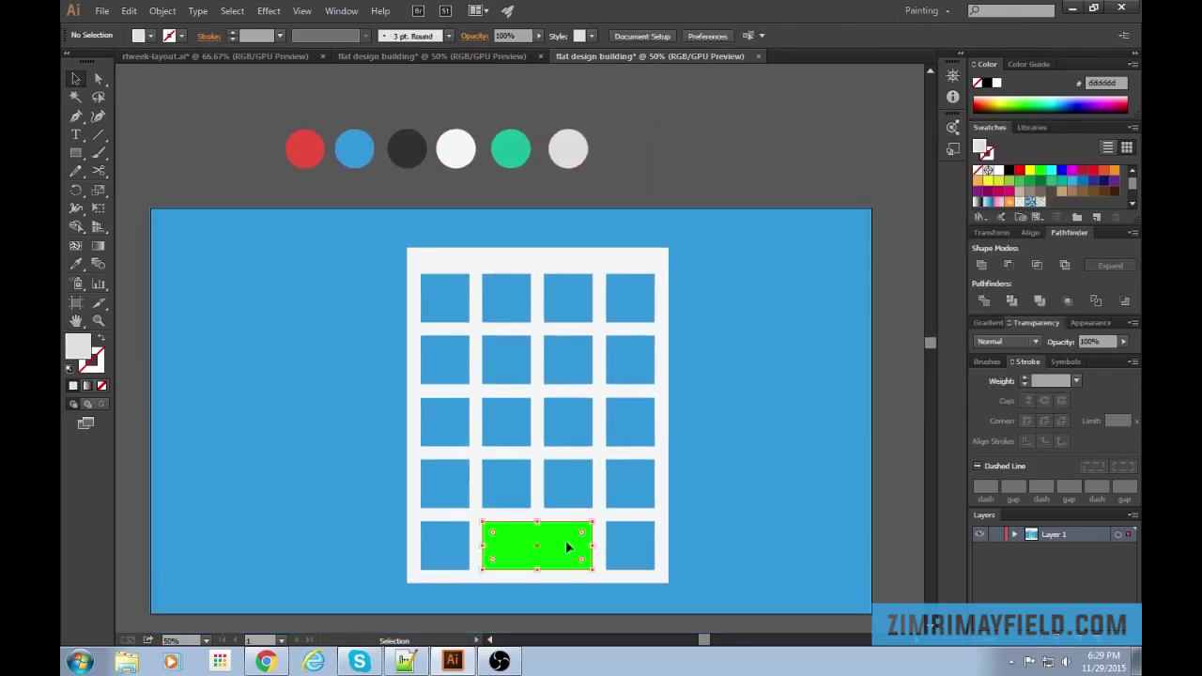
pyautogui.press('i')
pyautogui.click(570, 160)
pyautogui.press('v')
pyautogui.click(813, 322)
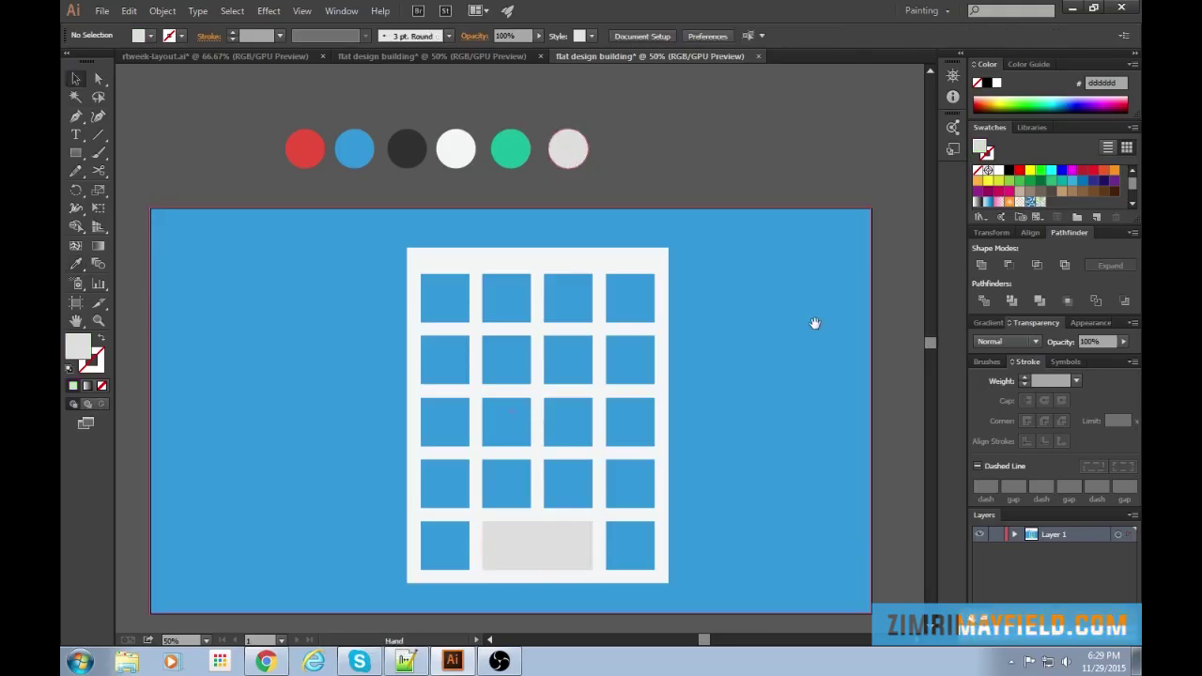
# Copy the gray entrance rectangle in place and shrink the copy to about 262.5 by 116 px, inset at the sides and top.
pyautogui.moveTo(814, 322); pyautogui.dragTo(827, 260)
pyautogui.moveTo(772, 136); pyautogui.dragTo(754, 136)
pyautogui.hotkey('ctrl', '+')
pyautogui.hotkey('ctrl', '+')
pyautogui.moveTo(813, 419); pyautogui.dragTo(797, 244)
pyautogui.hotkey('ctrl', '+')
pyautogui.click(654, 498)
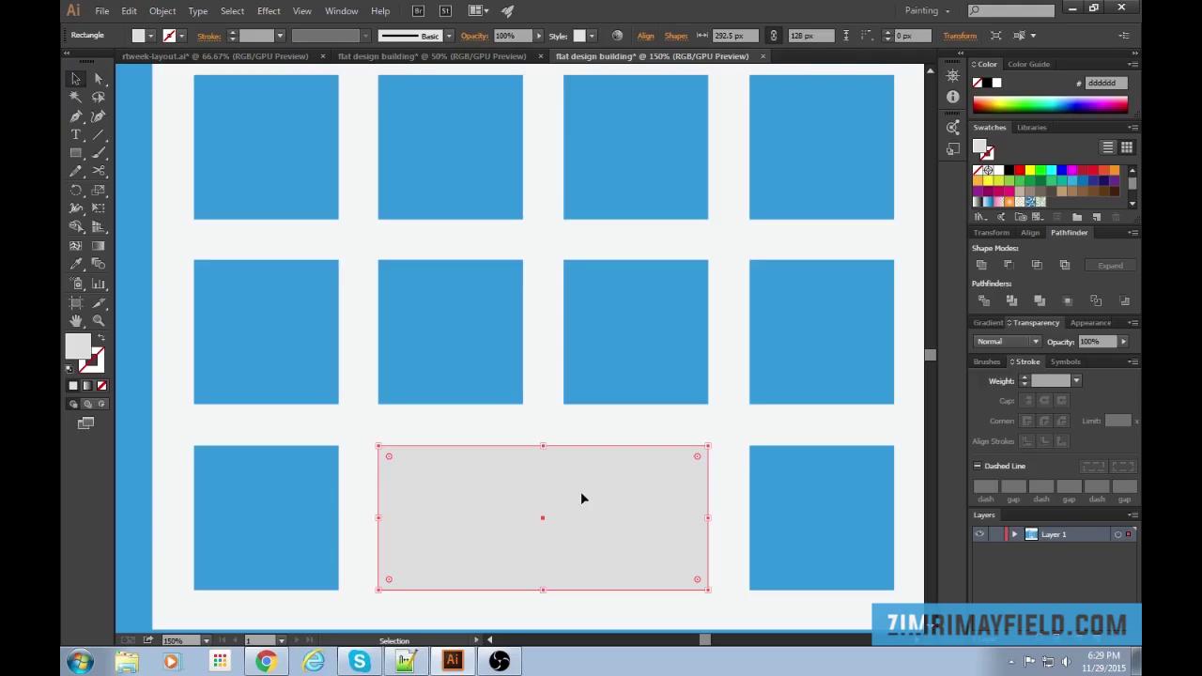
pyautogui.press('a')
pyautogui.moveTo(710, 519); pyautogui.dragTo(693, 518)
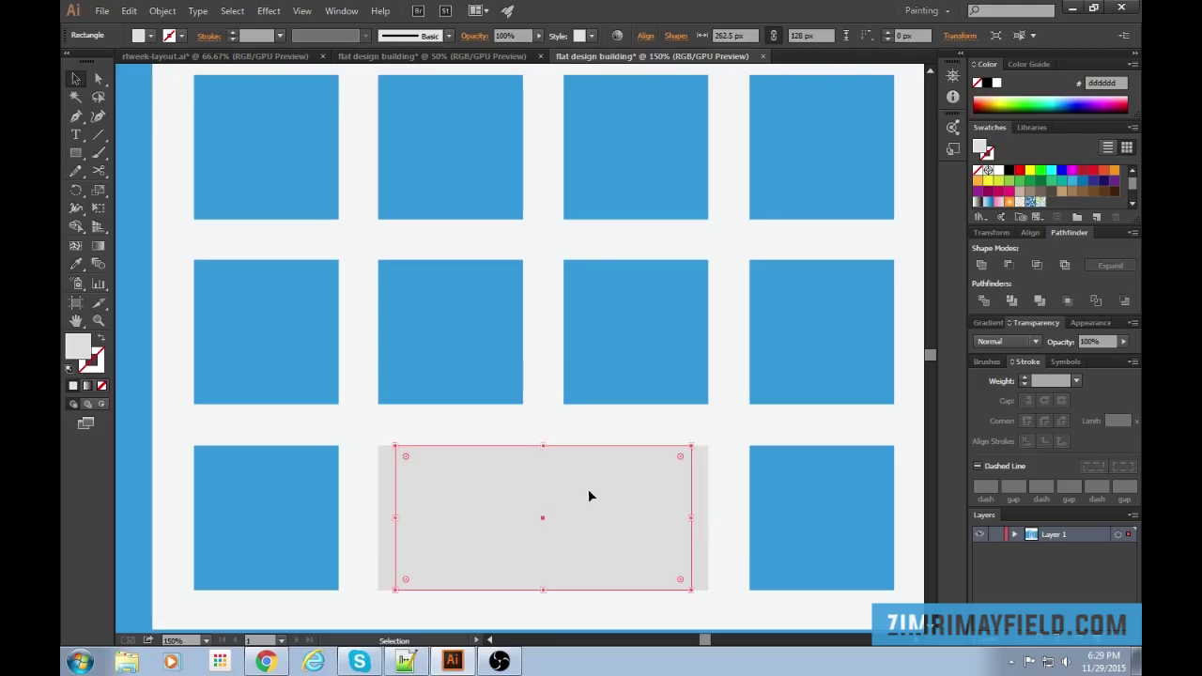
pyautogui.moveTo(543, 448); pyautogui.dragTo(543, 460)
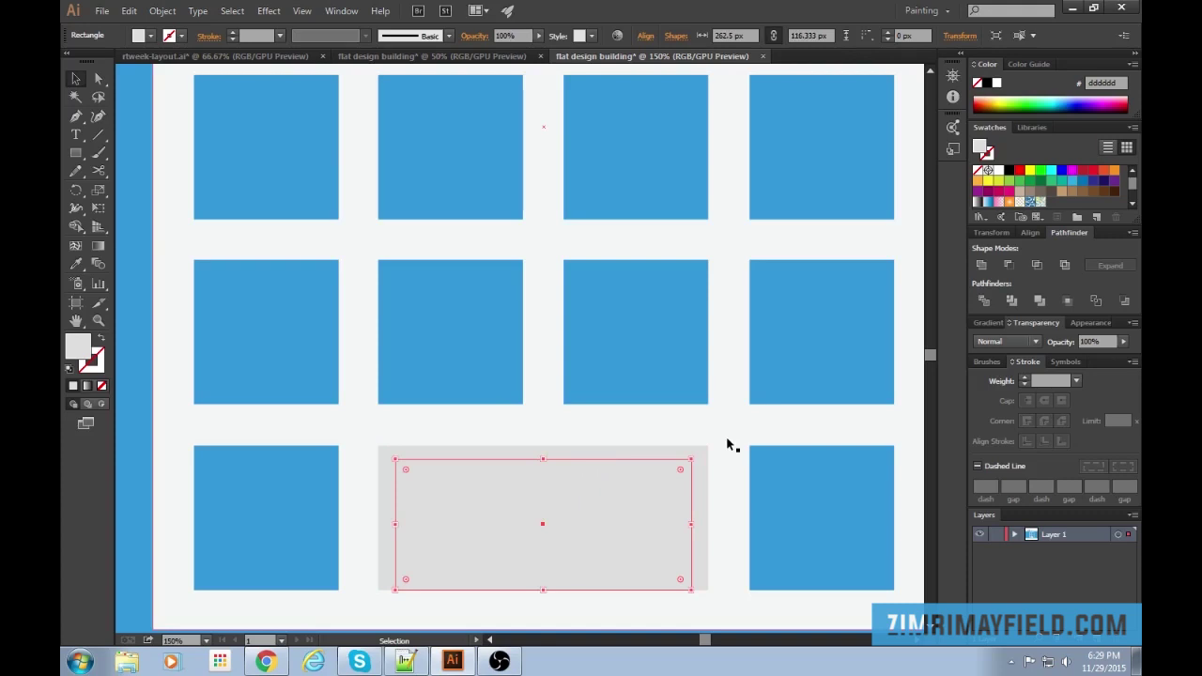
# Fill the larger entrance rectangle behind the inset copy with the dark gray sampled from the palette circle.
pyautogui.hotkey('ctrl', '-')
pyautogui.hotkey('ctrl', '-')
pyautogui.hotkey('ctrl', '-')
pyautogui.hotkey('ctrl', '+')
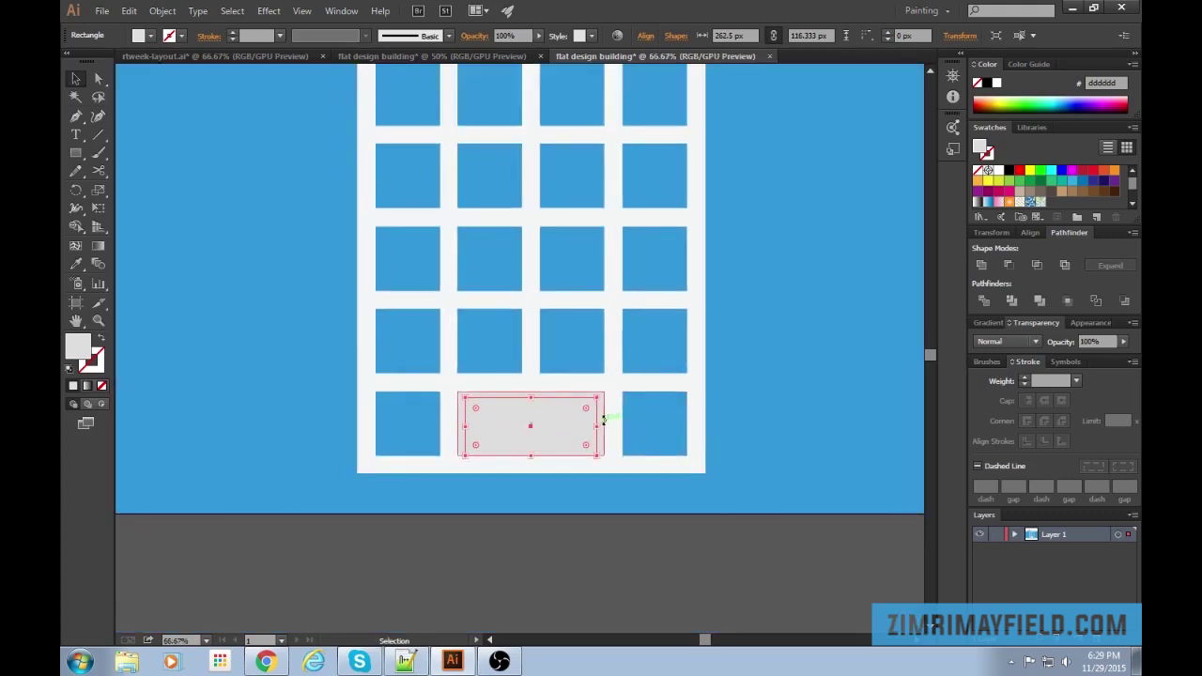
pyautogui.click(604, 417)
pyautogui.keyDown('space'); pyautogui.moveTo(644, 534); pyautogui.dragTo(655, 585); pyautogui.keyUp('space')
pyautogui.hotkey('ctrl', '-')
pyautogui.hotkey('ctrl', '-')
pyautogui.keyDown('space'); pyautogui.moveTo(639, 278); pyautogui.dragTo(644, 336); pyautogui.keyUp('space')
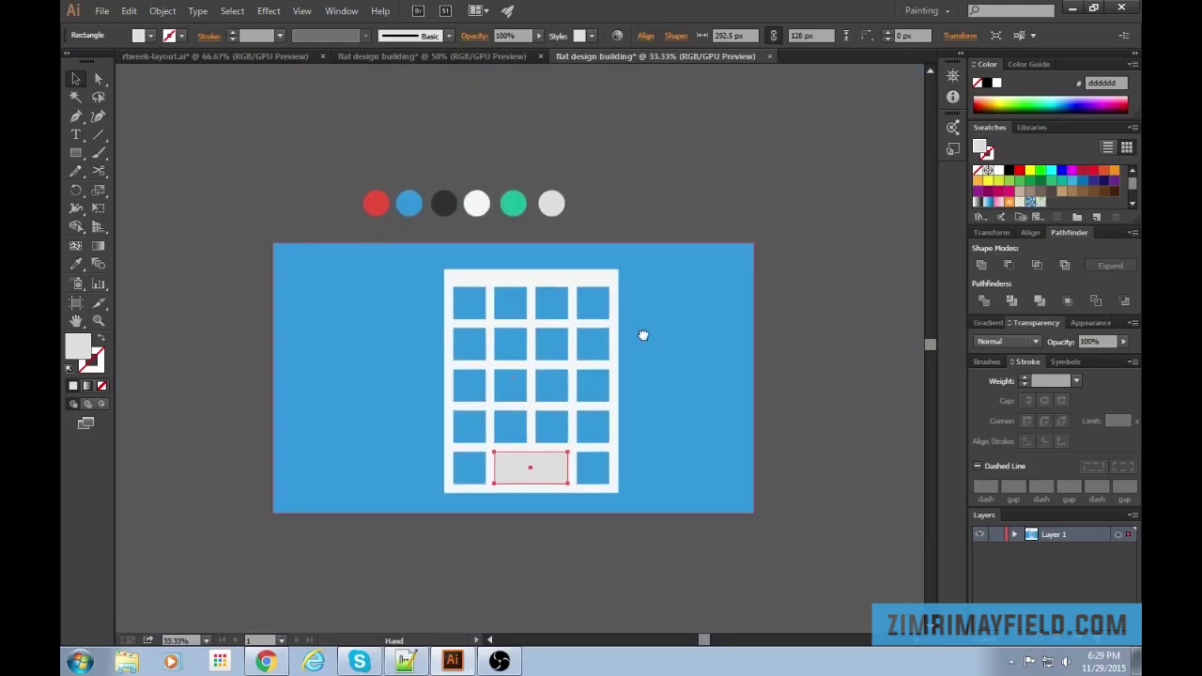
pyautogui.press('i')
pyautogui.click(443, 206)
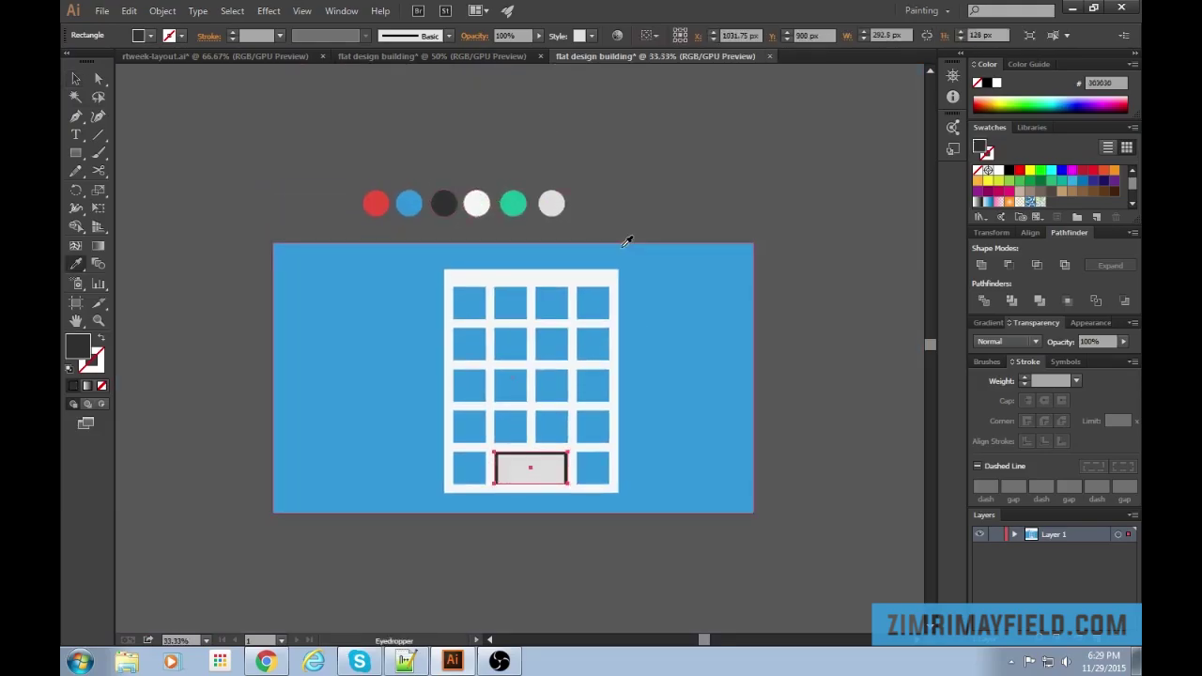
# Lighten the fill of the dark entrance frame to gray 565656.
pyautogui.press('v')
pyautogui.click(857, 489)
pyautogui.hotkey('ctrl', '+')
pyautogui.hotkey('ctrl', '+')
pyautogui.hotkey('ctrl', '+')
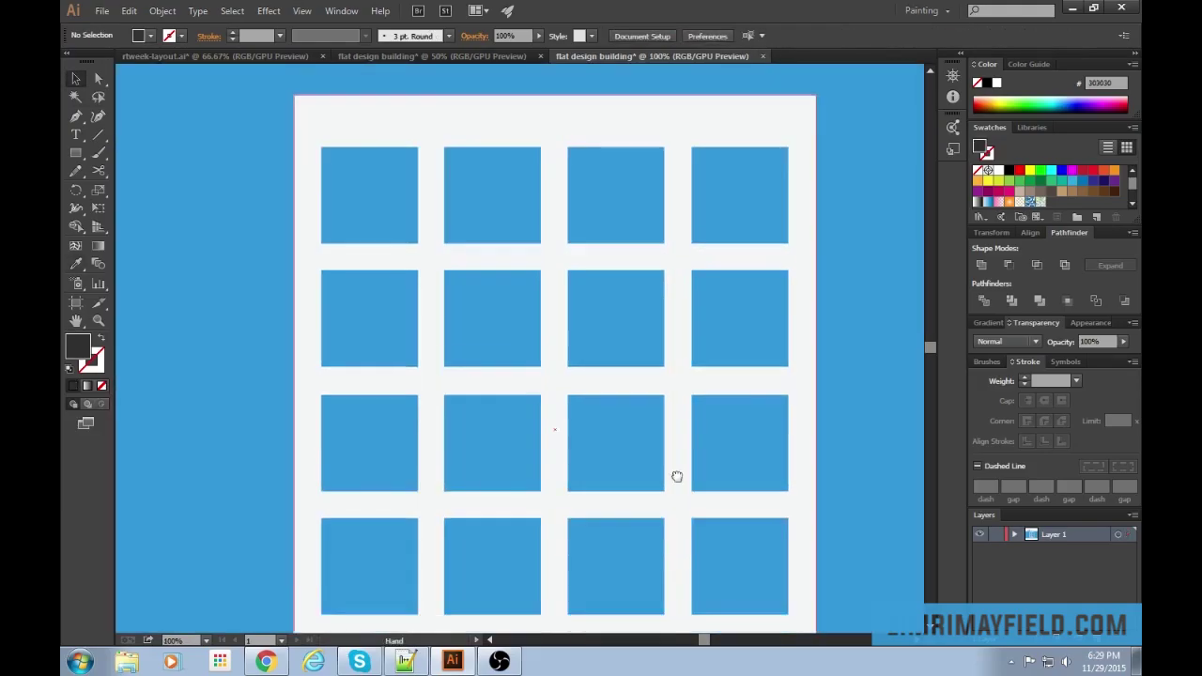
pyautogui.click(659, 549)
pyautogui.doubleClick(98, 352)
pyautogui.moveTo(655, 316); pyautogui.dragTo(660, 303)
pyautogui.click(1001, 184)
pyautogui.click(836, 548)
# Lower the top edge of the light gray inset entrance rectangle so it is 112 px high.
pyautogui.moveTo(834, 551); pyautogui.dragTo(840, 426)
pyautogui.hotkey('ctrl', '+')
pyautogui.hotkey('ctrl', '+')
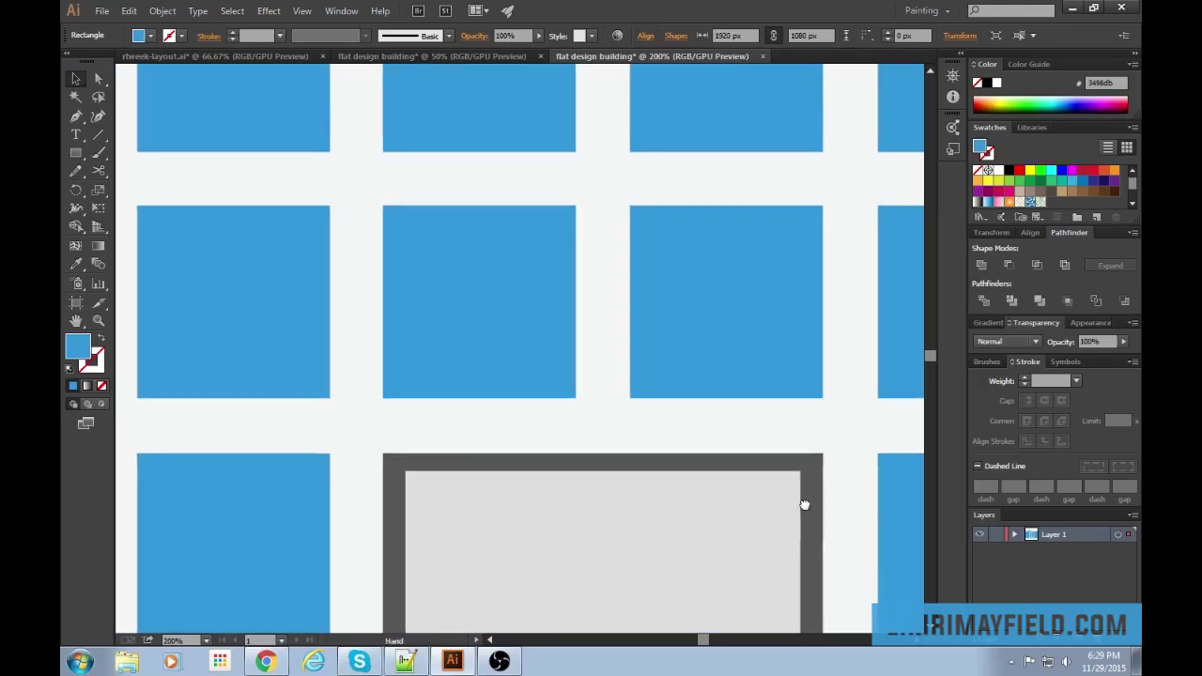
pyautogui.scroll(-2, 816, 529)
pyautogui.click(565, 433)
pyautogui.moveTo(566, 406); pyautogui.dragTo(567, 413)
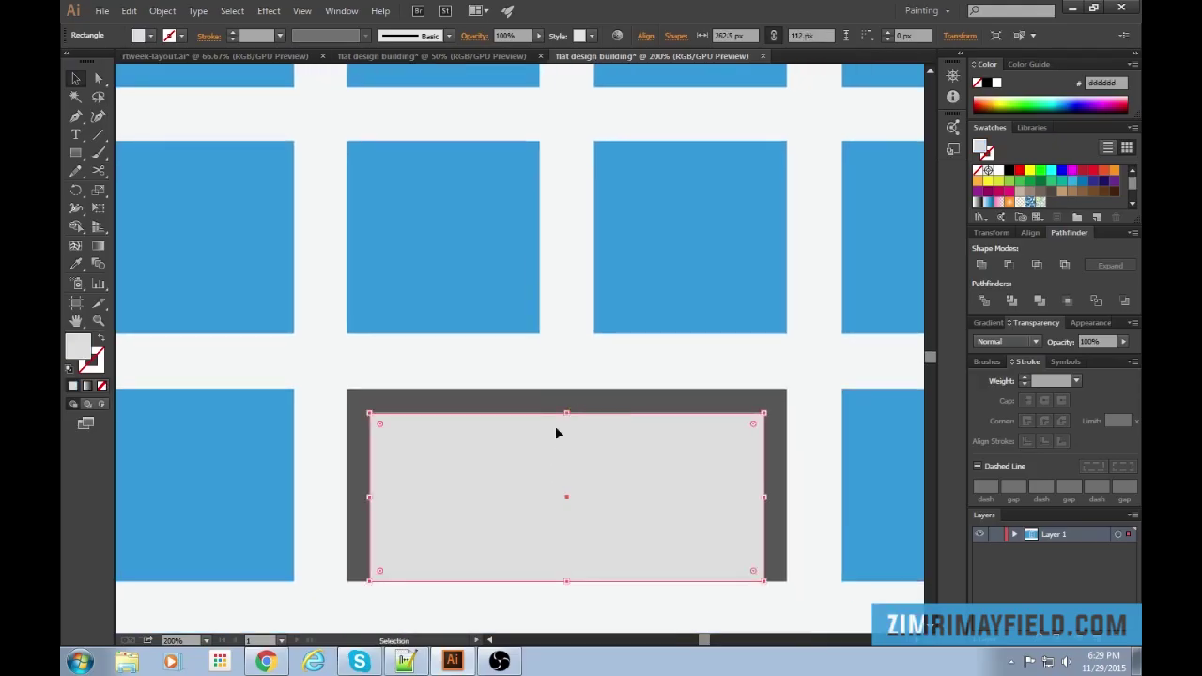
# Draw a vertical divider bar 15 by 112 px near the middle of the entrance and fill it with the frame's sampled gray.
pyautogui.click(813, 453)
pyautogui.moveTo(802, 526); pyautogui.dragTo(748, 476)
pyautogui.press('m')
pyautogui.moveTo(733, 530); pyautogui.dragTo(710, 362)
pyautogui.press('v')
pyautogui.moveTo(721, 431); pyautogui.dragTo(528, 431)
pyautogui.press('i')
pyautogui.click(611, 355)
pyautogui.press('v')
pyautogui.click(587, 564)
pyautogui.moveTo(579, 597); pyautogui.dragTo(614, 613)
# Center the divider bar horizontally with the entrance frame and move both back so the frame fits evenly around the light gray panel.
pyautogui.click(566, 423)
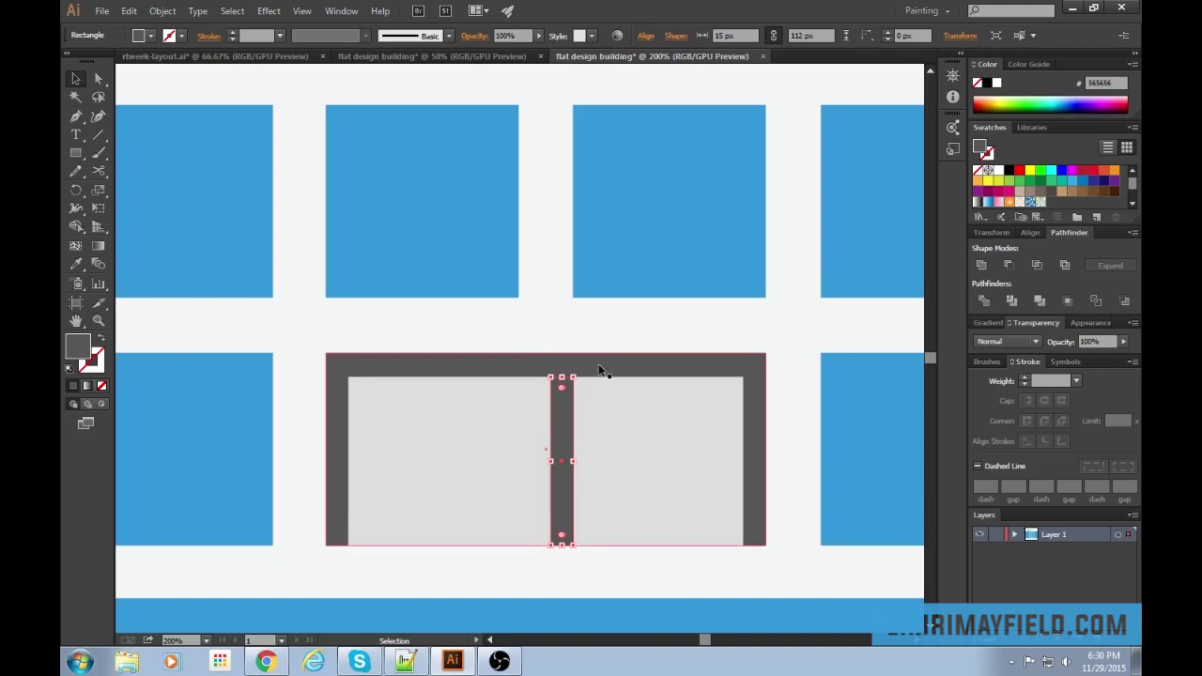
pyautogui.keyDown('shift'); pyautogui.click(563, 453); pyautogui.keyUp('shift')
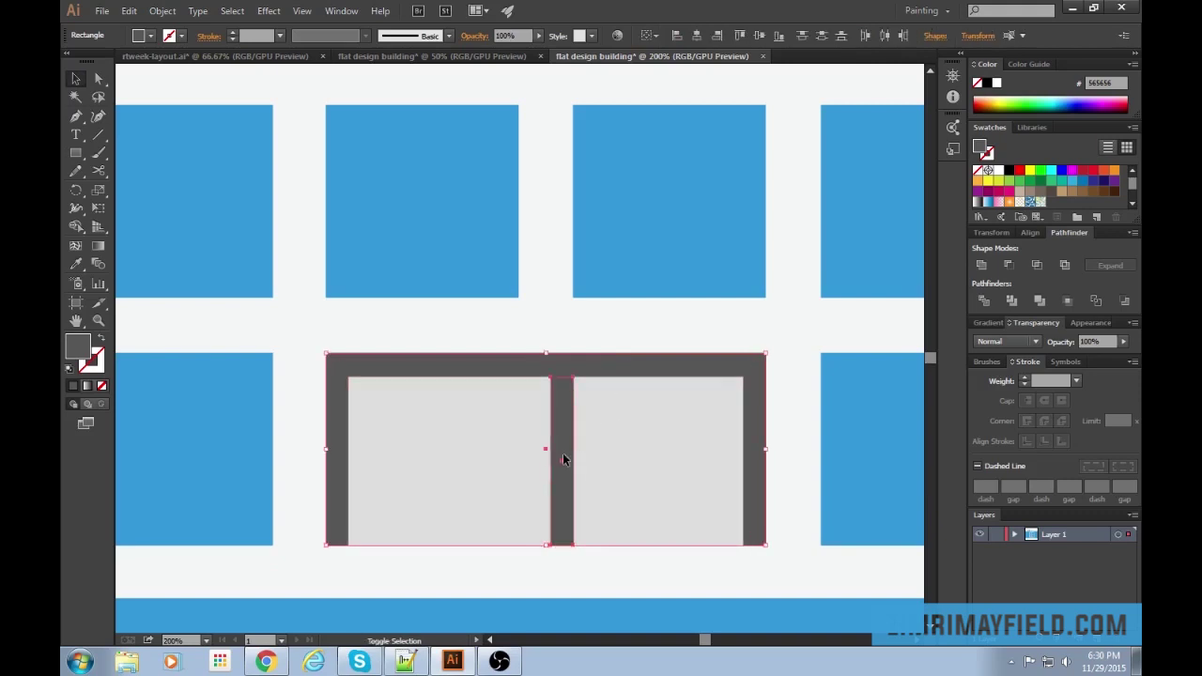
pyautogui.click(694, 38)
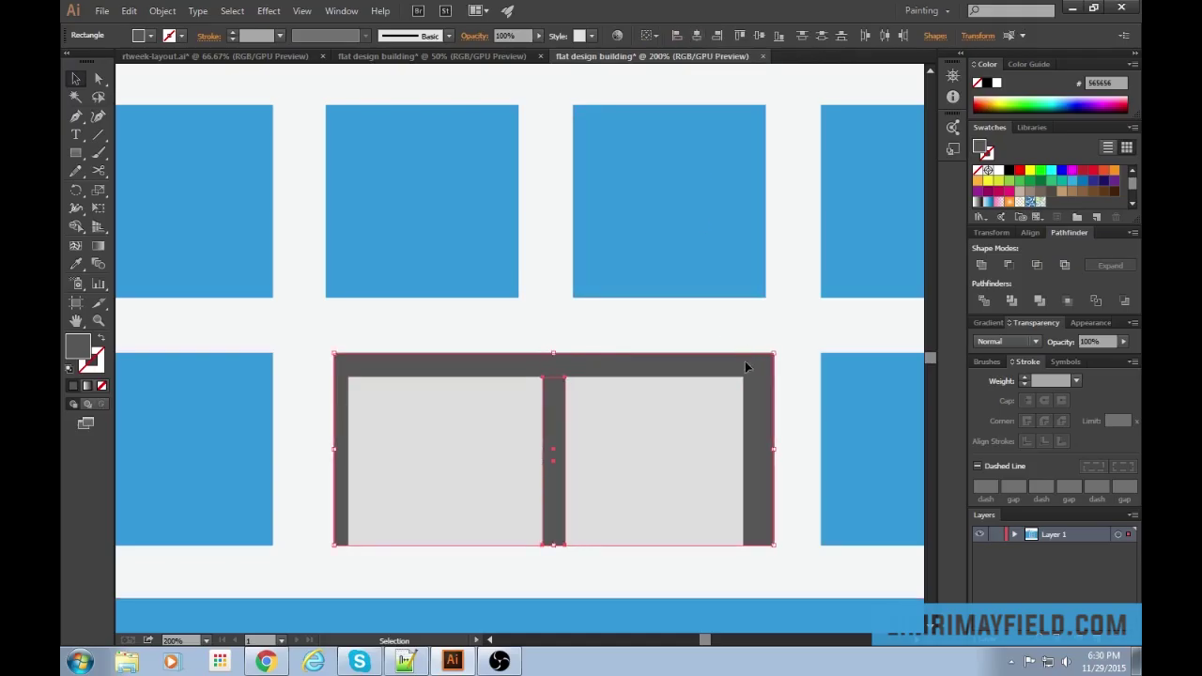
pyautogui.moveTo(749, 368); pyautogui.dragTo(738, 368)
pyautogui.moveTo(652, 371); pyautogui.dragTo(655, 372)
pyautogui.click(711, 618)
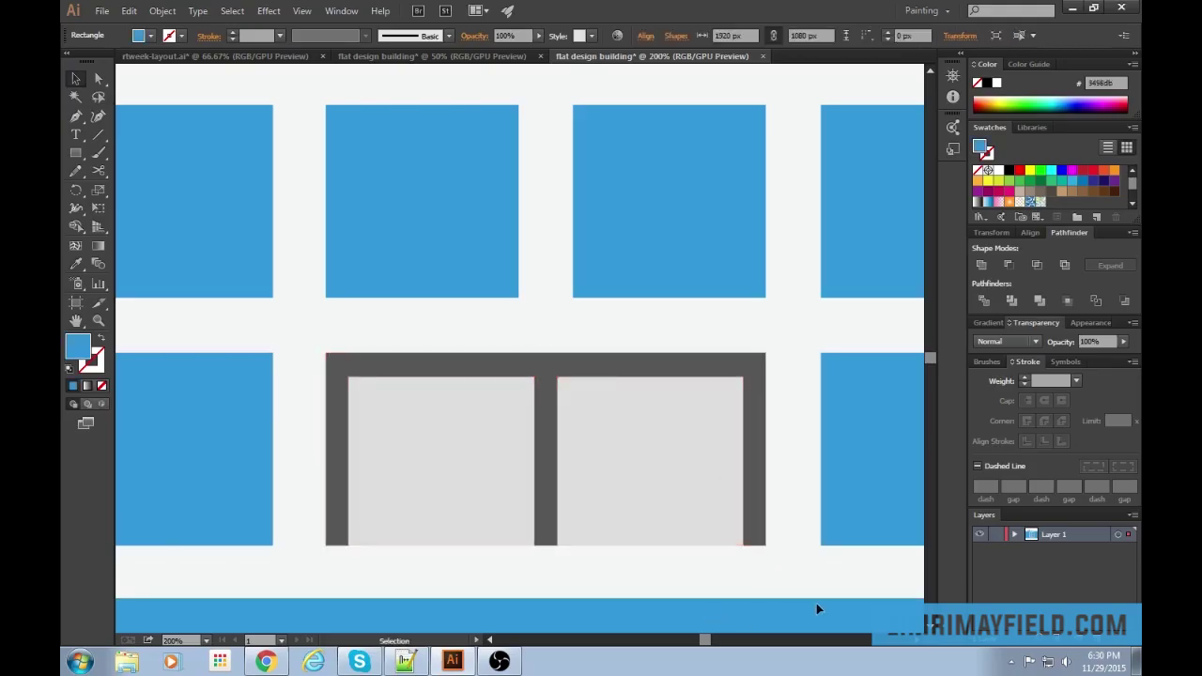
# Examine the whole building with its divided entrance.
pyautogui.hotkey('ctrl', '-')
pyautogui.hotkey('ctrl', '-')
pyautogui.hotkey('ctrl', '-')
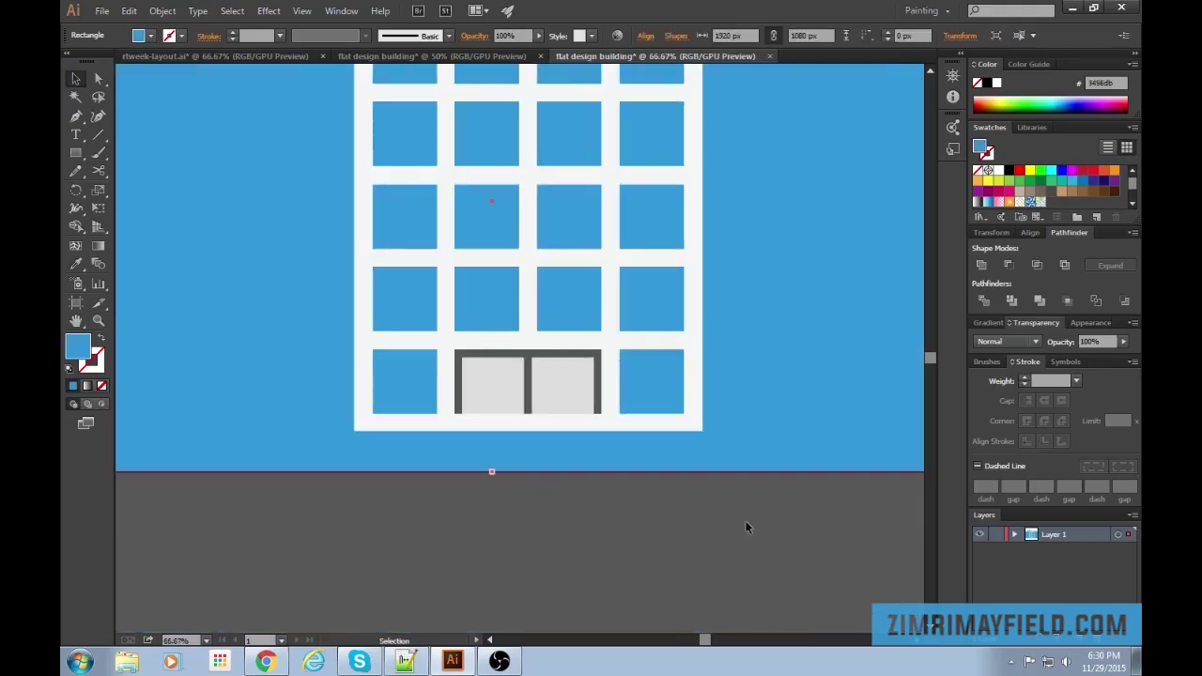
pyautogui.moveTo(743, 487); pyautogui.dragTo(742, 612)
pyautogui.moveTo(756, 448)
pyautogui.mouseDown()
pyautogui.moveTo(762, 526)
pyautogui.moveTo(755, 454)
pyautogui.mouseUp()
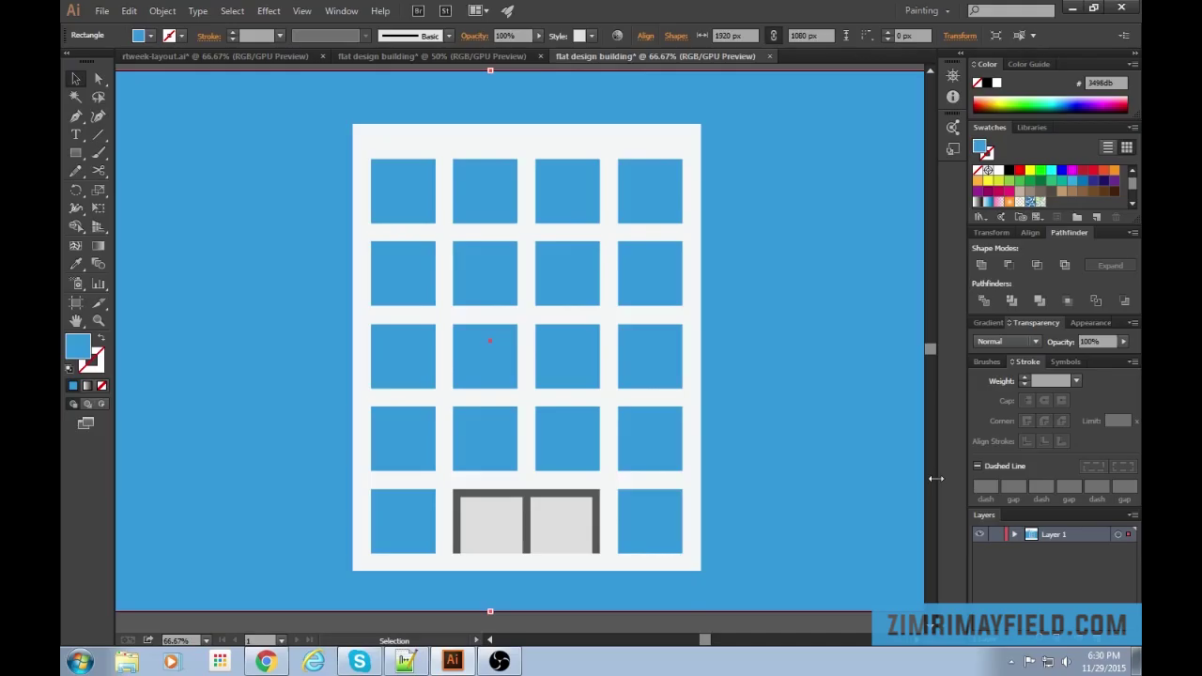
pyautogui.hotkey('ctrl', '-')
pyautogui.hotkey('ctrl', '-')
# Extend the light gray entrance panel down to the building's bottom edge.
pyautogui.hotkey('ctrl', '+')
pyautogui.hotkey('ctrl', '+')
pyautogui.hotkey('ctrl', '+')
pyautogui.moveTo(848, 532); pyautogui.dragTo(820, 289)
pyautogui.hotkey('ctrl', '+')
pyautogui.hotkey('ctrl', '+')
pyautogui.hotkey('ctrl', '-')
pyautogui.hotkey('ctrl', '-')
pyautogui.hotkey('ctrl', '+')
pyautogui.press('v')
pyautogui.click(574, 438)
pyautogui.moveTo(489, 451); pyautogui.dragTo(496, 492)
pyautogui.click(671, 601)
# Extend the divider bar and the dark entrance frame down to the building's bottom edge.
pyautogui.click(488, 437)
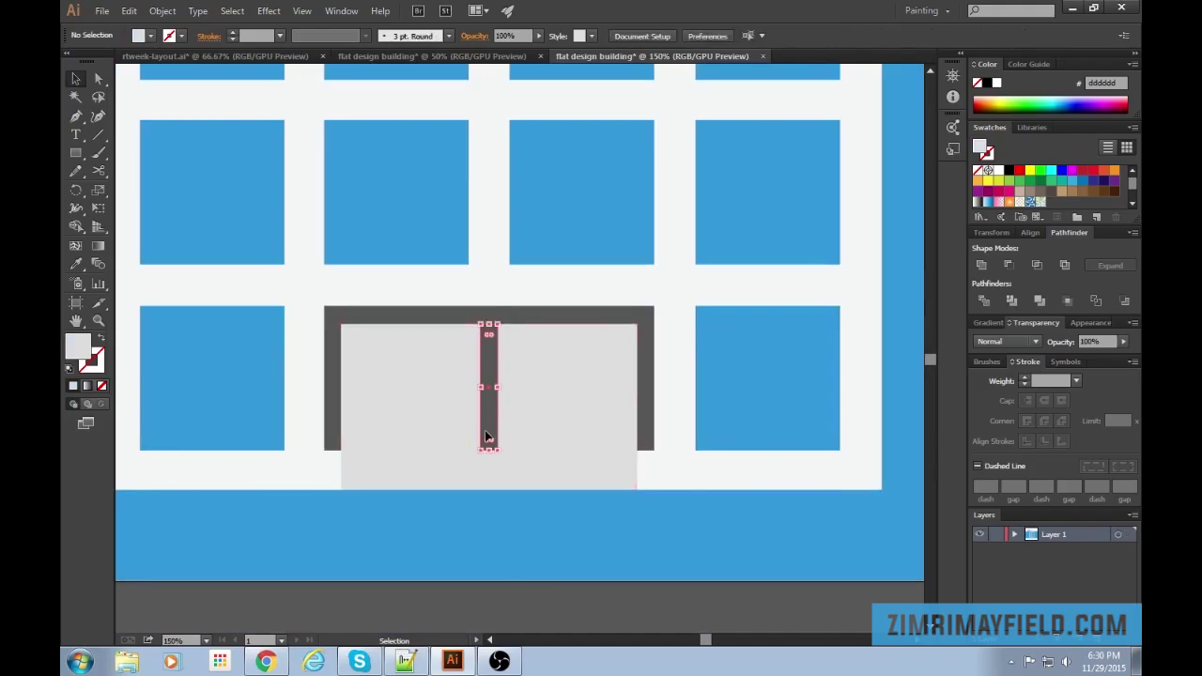
pyautogui.moveTo(488, 450); pyautogui.dragTo(493, 488)
pyautogui.click(649, 442)
pyautogui.moveTo(488, 450); pyautogui.dragTo(491, 489)
pyautogui.click(665, 609)
# Scale the building with its windows and entrance down proportionally around its center, leaving the blue background unselected.
pyautogui.hotkey('ctrl', '-')
pyautogui.hotkey('ctrl', '-')
pyautogui.hotkey('ctrl', '-')
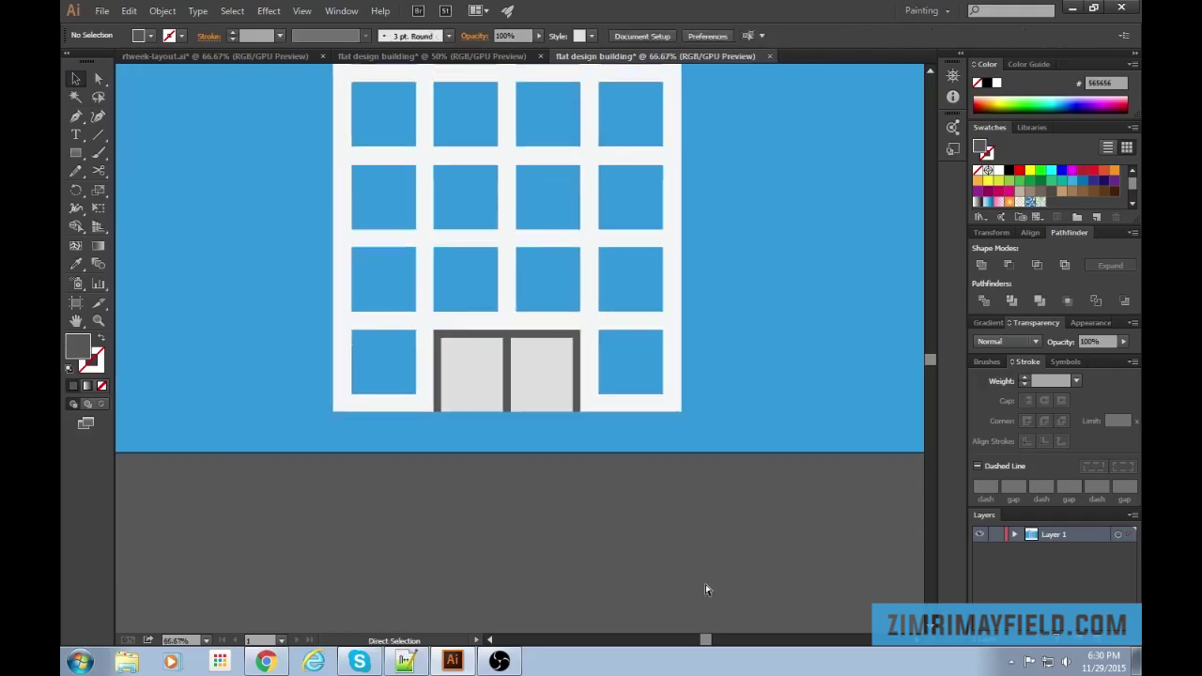
pyautogui.moveTo(719, 362); pyautogui.dragTo(733, 506)
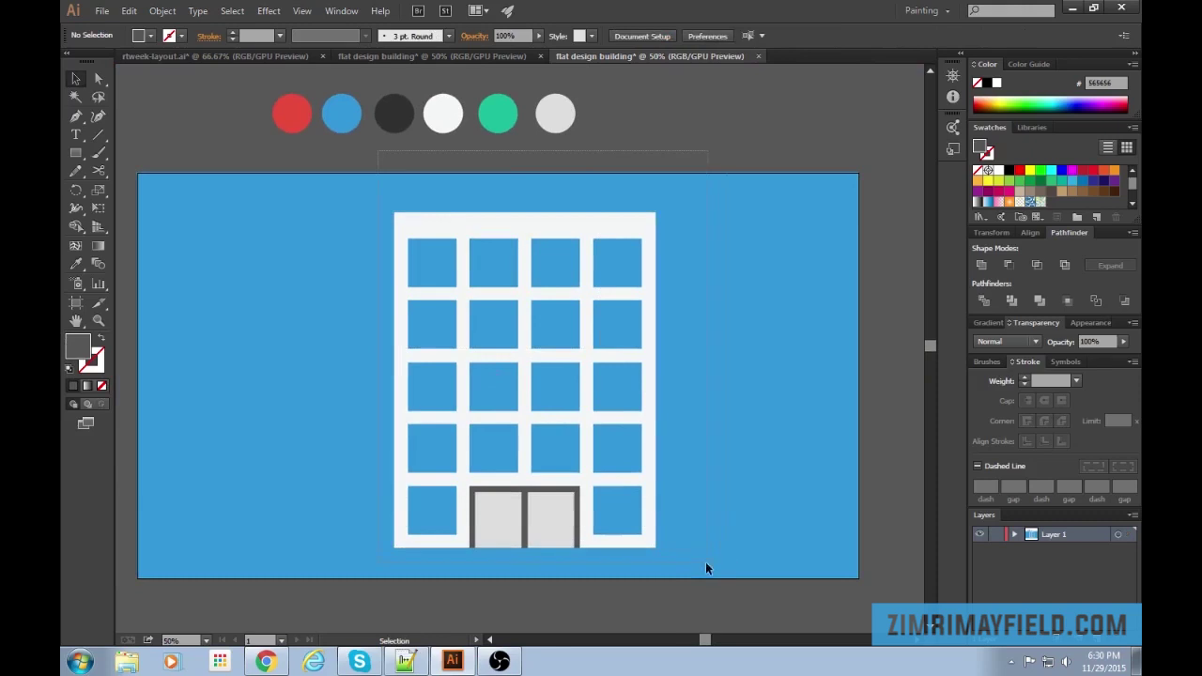
pyautogui.hotkey('ctrl', 'a')
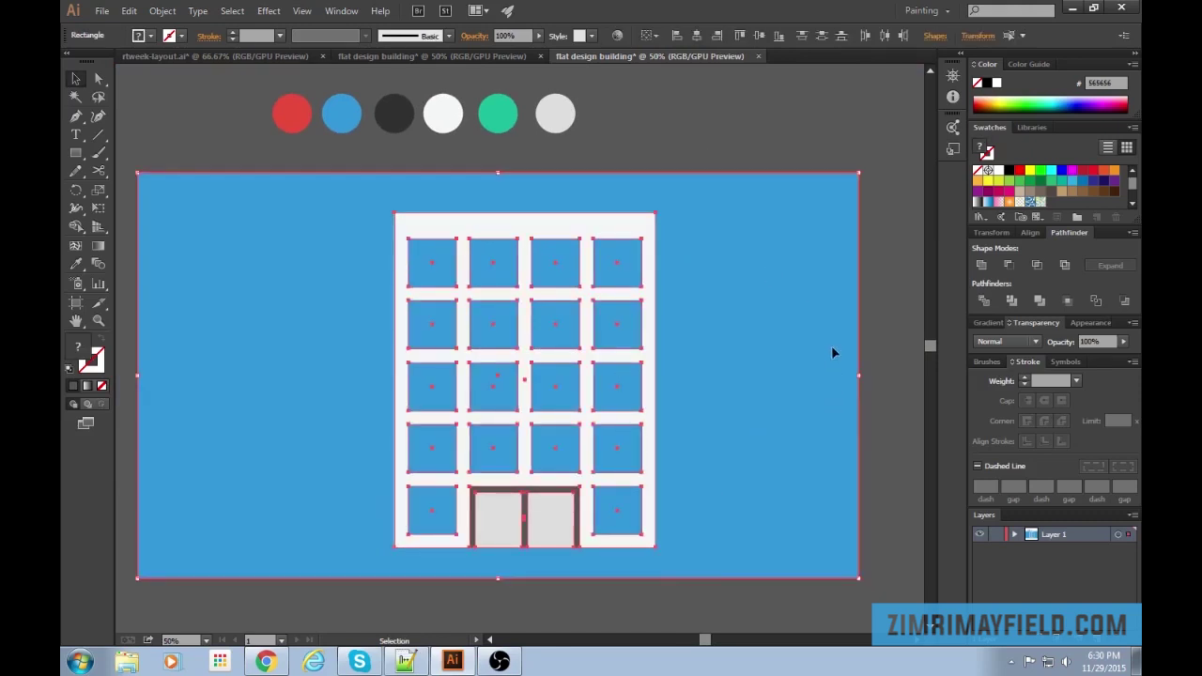
pyautogui.keyDown('shift'); pyautogui.click(835, 303); pyautogui.keyUp('shift')
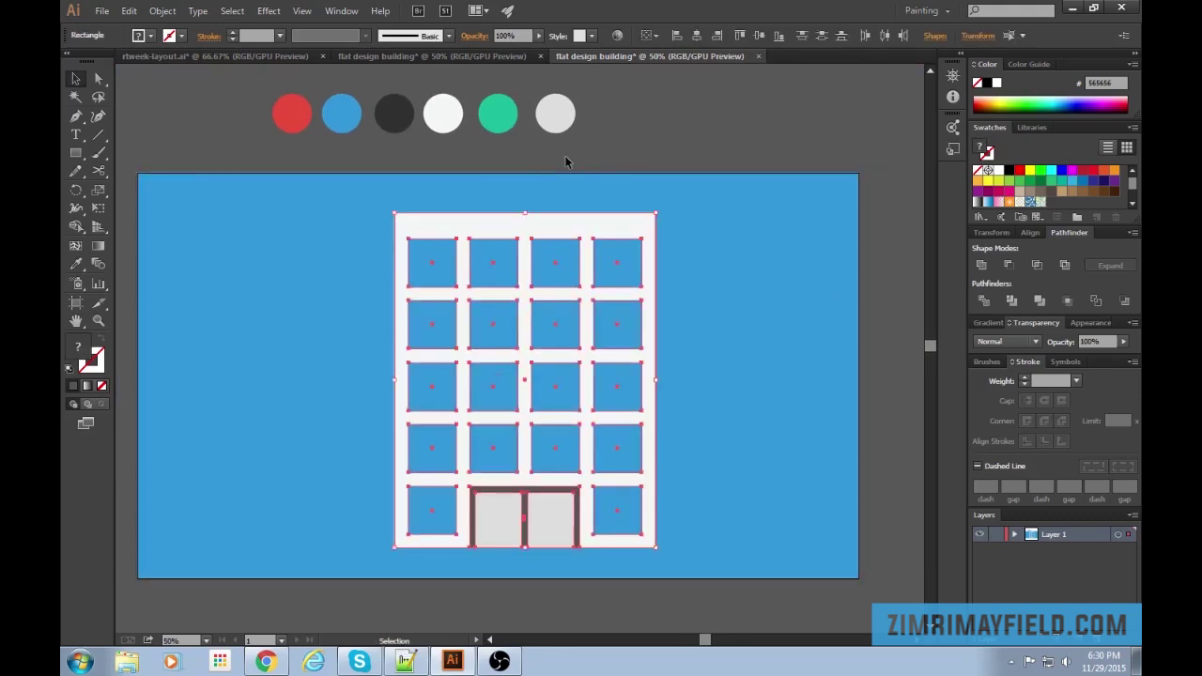
pyautogui.moveTo(660, 212); pyautogui.dragTo(616, 257)
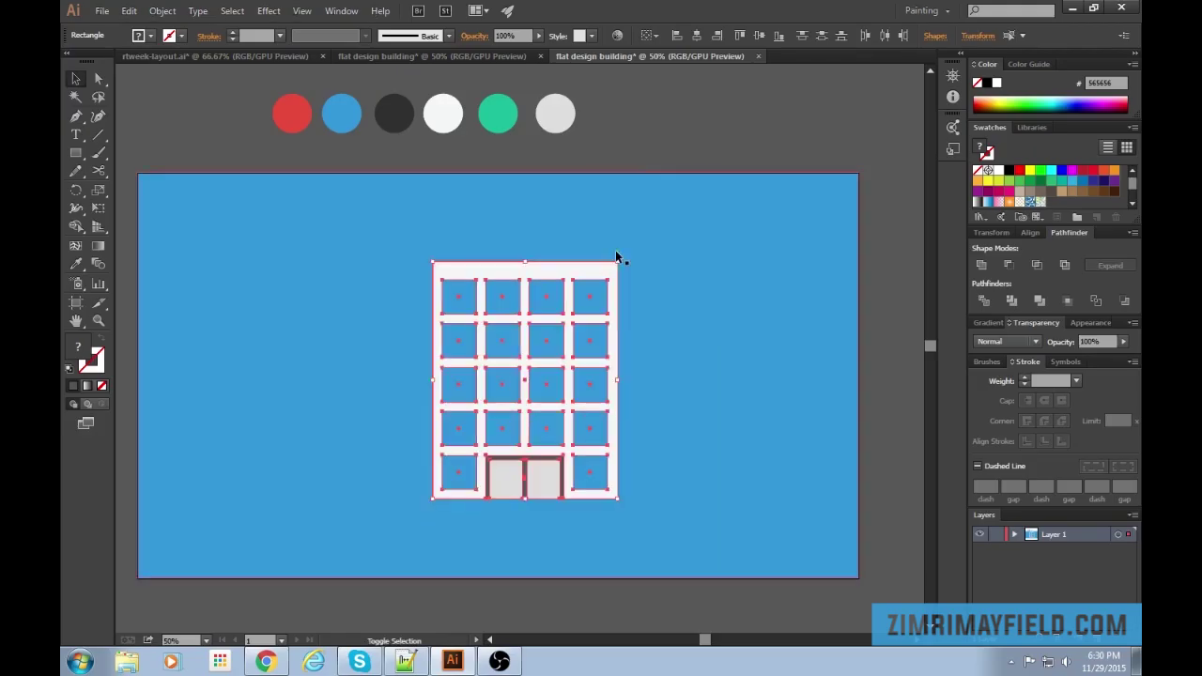
pyautogui.click(677, 149)
# Move the whole building slightly left and down on the blue background.
pyautogui.moveTo(596, 622); pyautogui.dragTo(619, 621)
pyautogui.moveTo(627, 430); pyautogui.dragTo(471, 257)
pyautogui.keyDown('shift'); pyautogui.click(731, 287); pyautogui.keyUp('shift')
pyautogui.moveTo(612, 269)
pyautogui.mouseDown()
pyautogui.moveTo(611, 286)
pyautogui.moveTo(606, 273)
pyautogui.mouseUp()
pyautogui.click(892, 326)
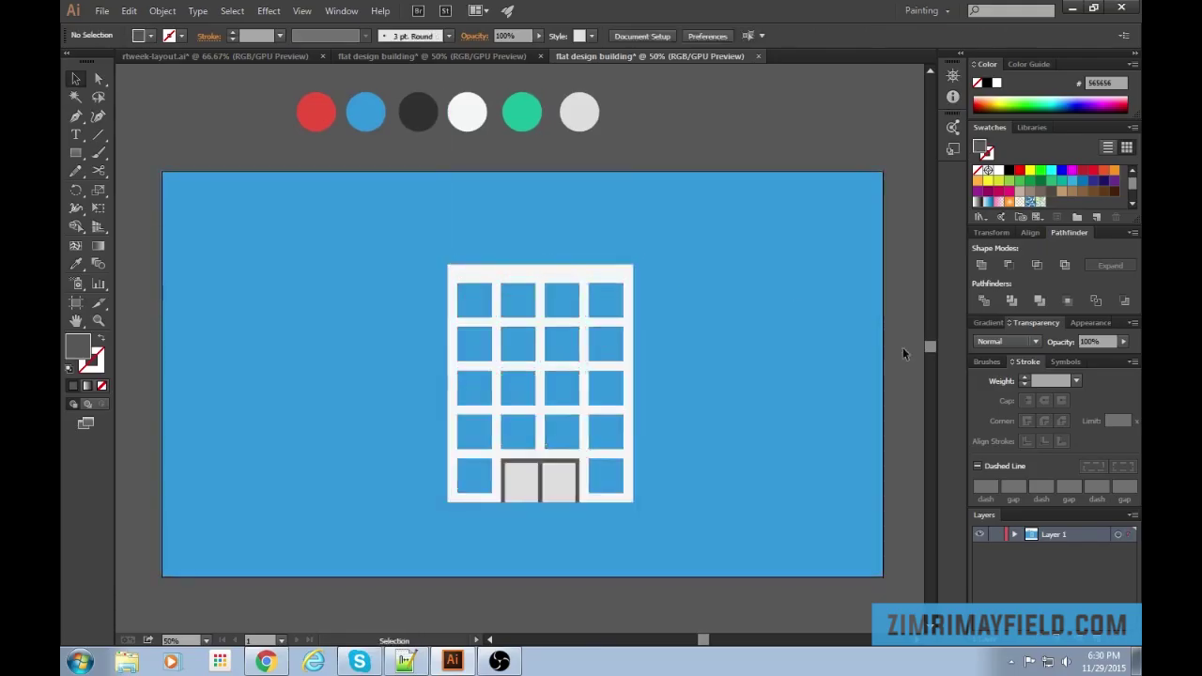
# Draw a 536 by 35 px roof slab overhanging both sides of the building's top and fill it with the facade's sampled off-white.
pyautogui.hotkey('ctrl', '1')
pyautogui.press('m')
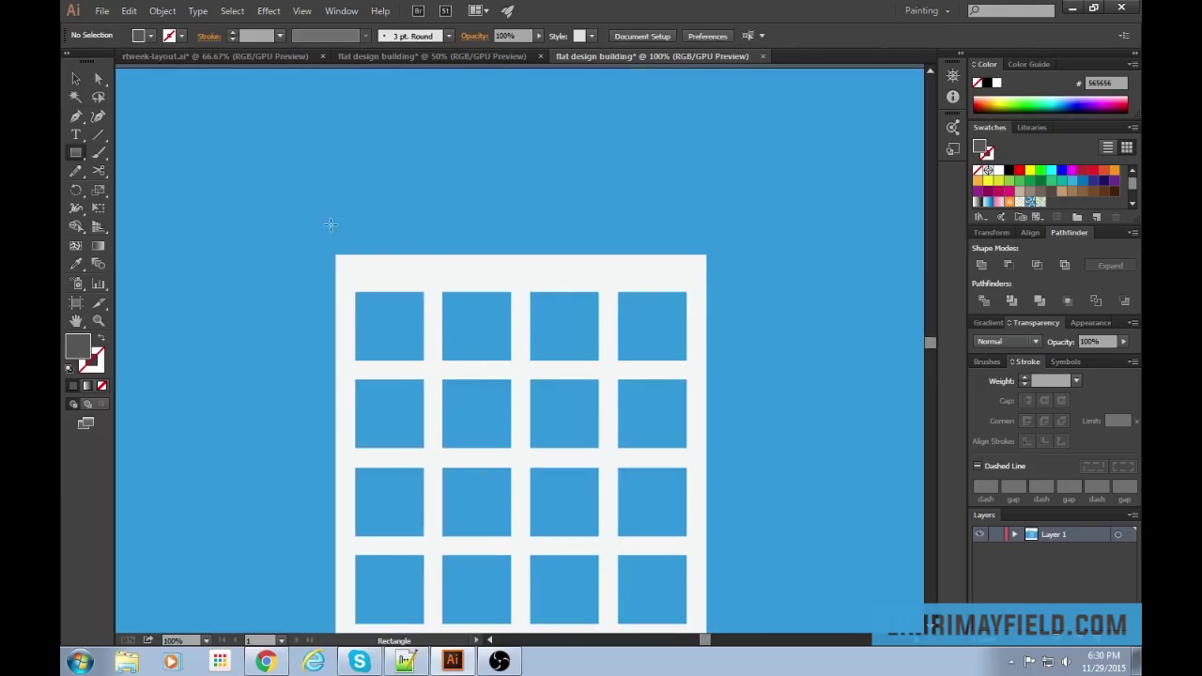
pyautogui.moveTo(319, 233); pyautogui.dragTo(721, 260)
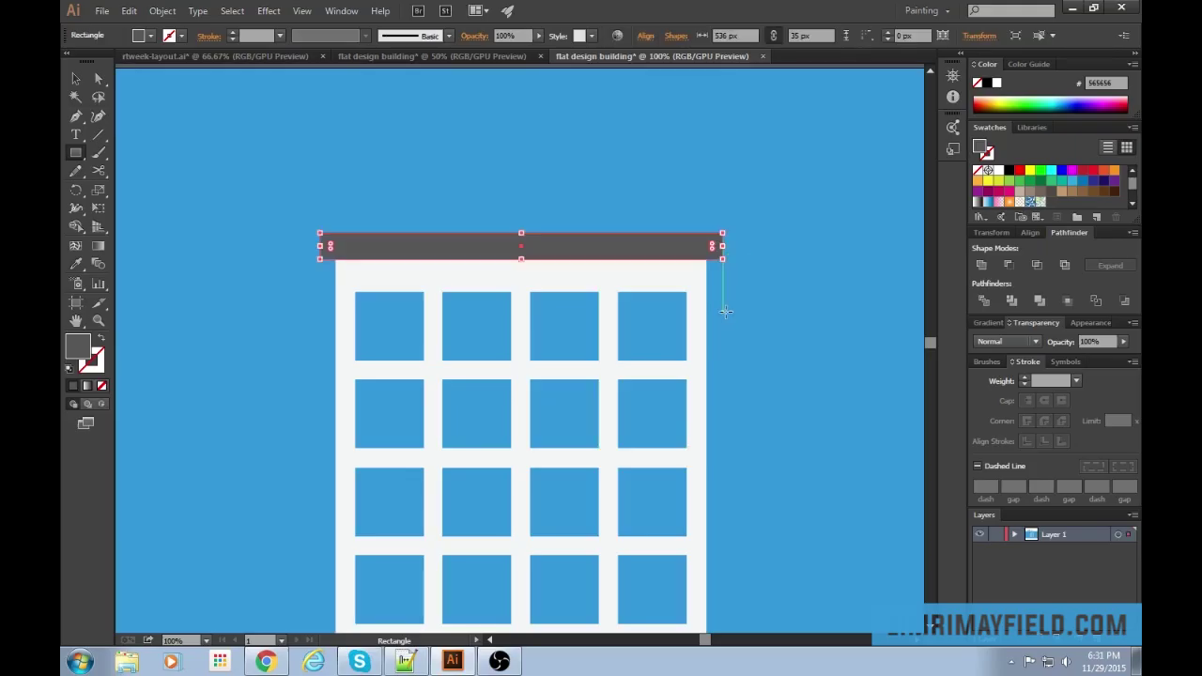
pyautogui.press('i')
pyautogui.click(627, 265)
pyautogui.press('v')
pyautogui.click(764, 199)
pyautogui.scroll(3, 764, 244)
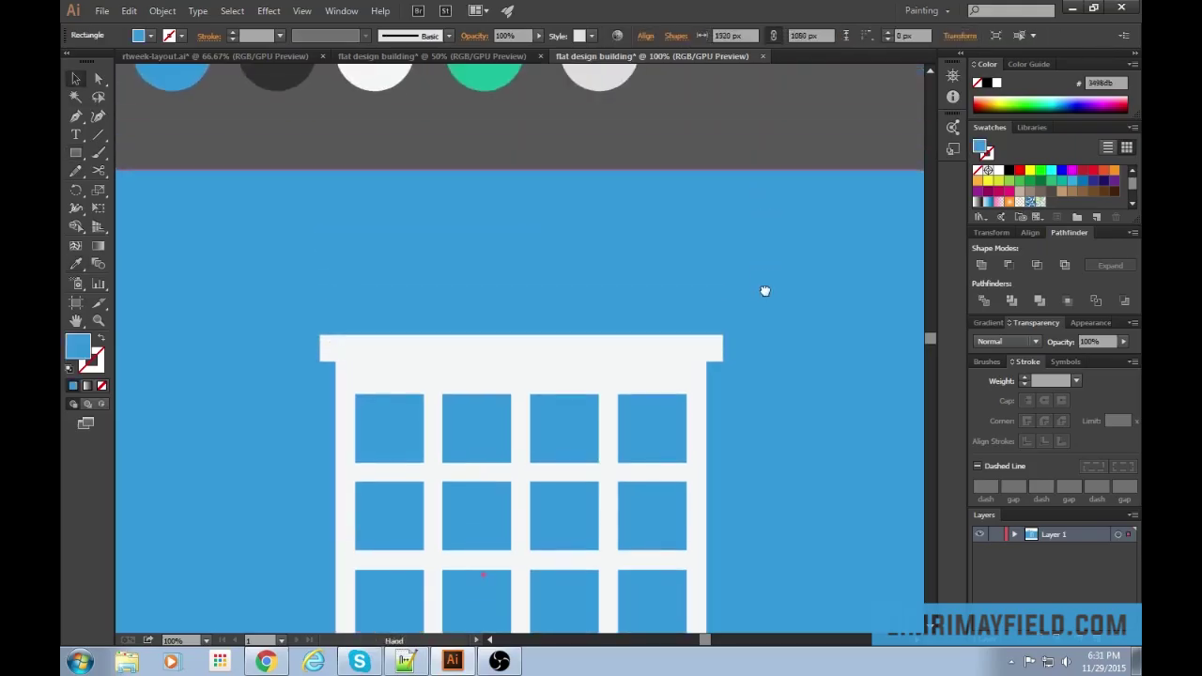
pyautogui.moveTo(758, 430); pyautogui.dragTo(785, 319)
# Group the facade, windows and entrance, leaving out the roof slab and the blue background.
pyautogui.click(720, 303)
pyautogui.hotkey('ctrl', '-')
pyautogui.hotkey('ctrl', '-')
pyautogui.click(574, 614)
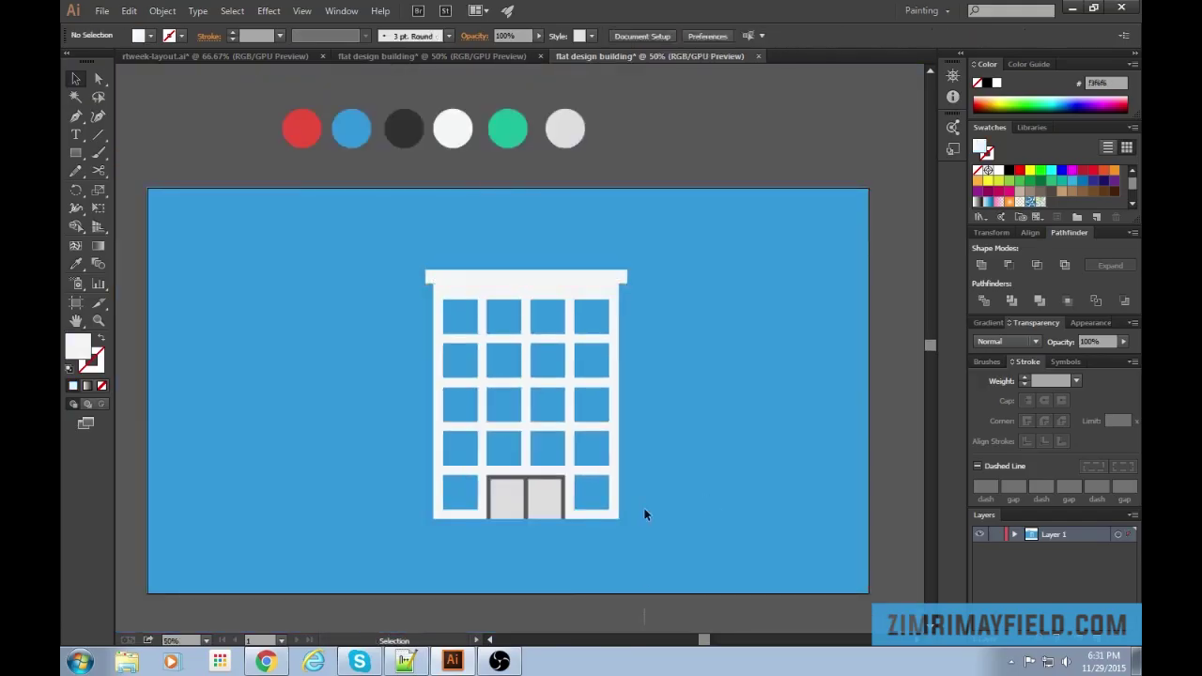
pyautogui.hotkey('ctrl', 'a')
pyautogui.keyDown('shift'); pyautogui.click(721, 351); pyautogui.keyUp('shift')
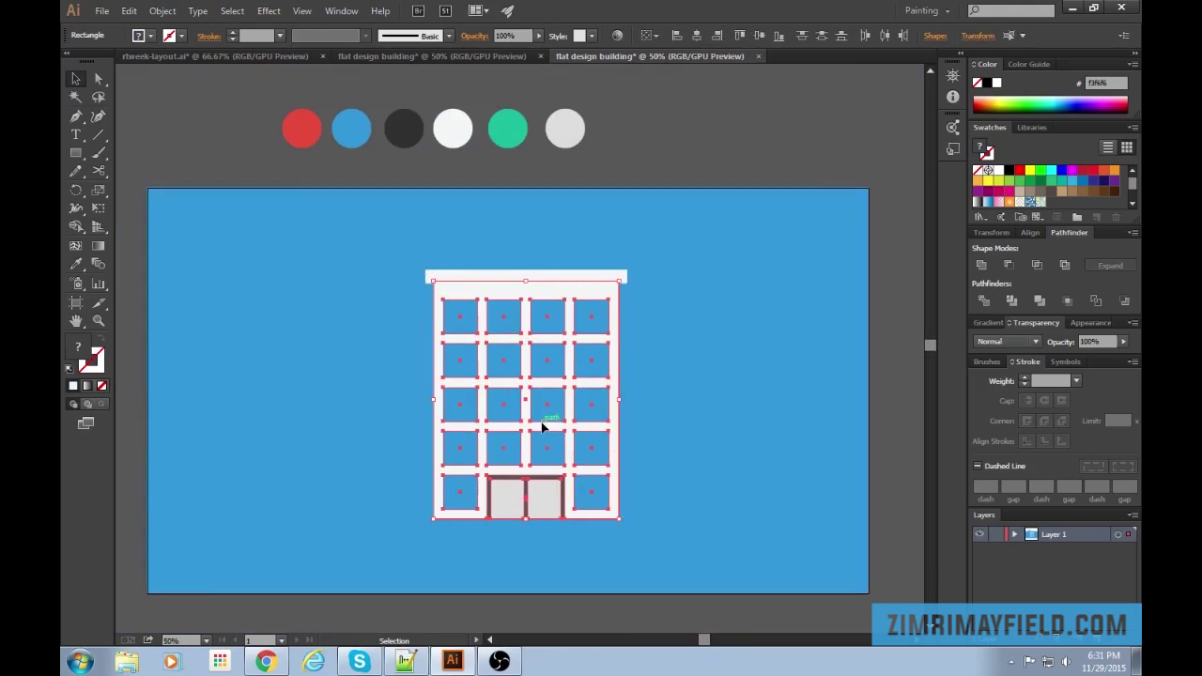
pyautogui.press('v')
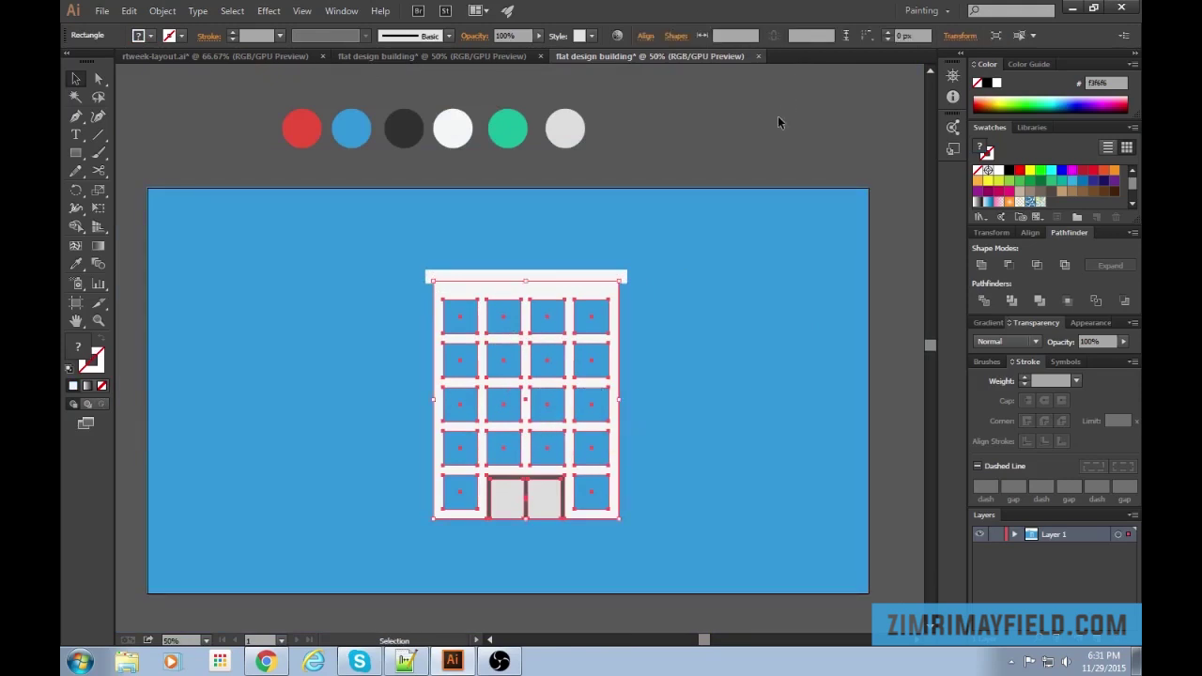
pyautogui.click(787, 101)
# Center the roof slab horizontally with the grouped building.
pyautogui.hotkey('ctrl', '+')
pyautogui.hotkey('ctrl', '+')
pyautogui.hotkey('ctrl', 'a')
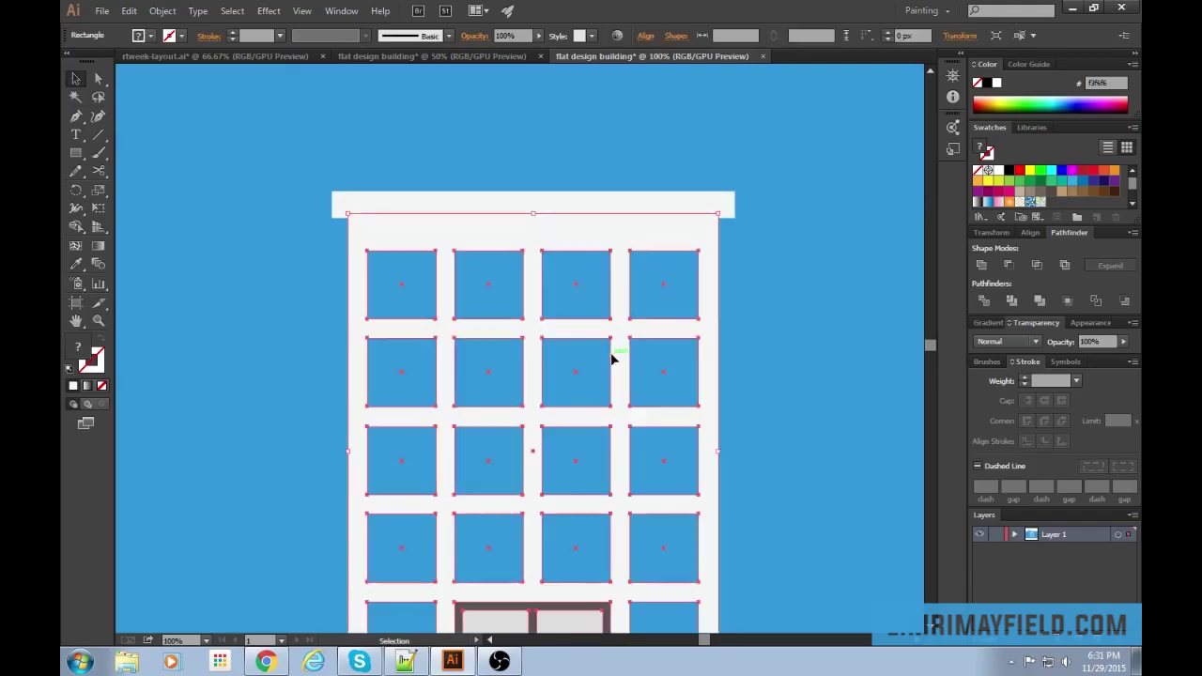
pyautogui.keyDown('shift'); pyautogui.click(685, 209); pyautogui.keyUp('shift')
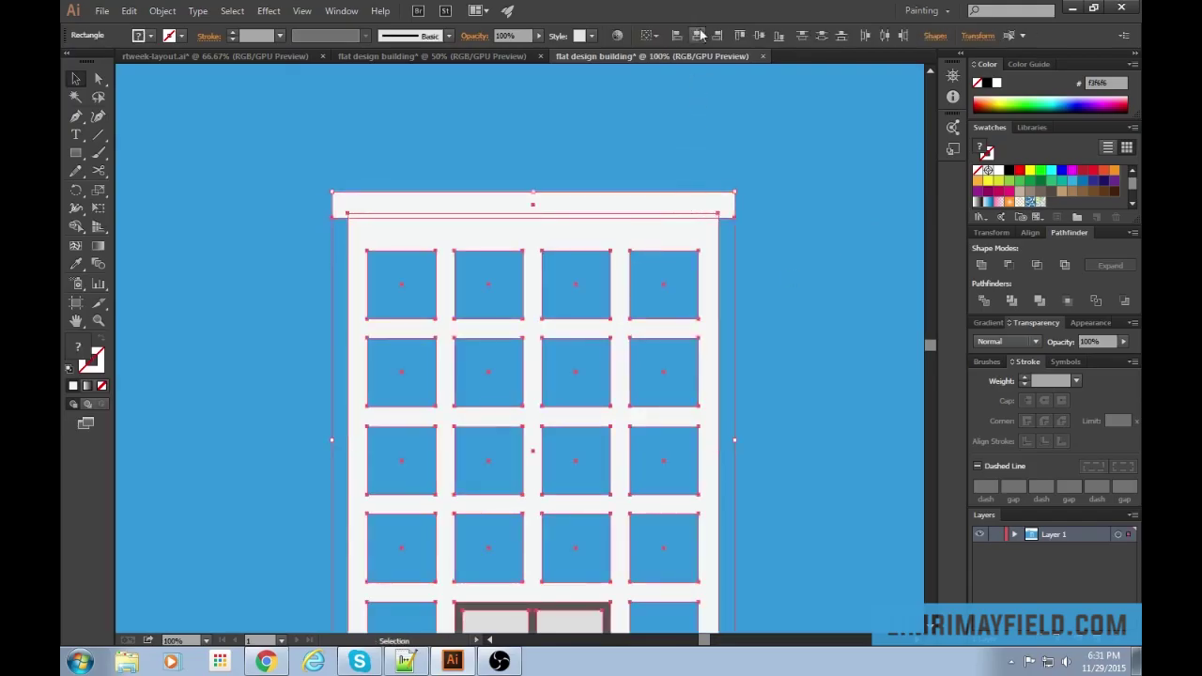
pyautogui.click(752, 223)
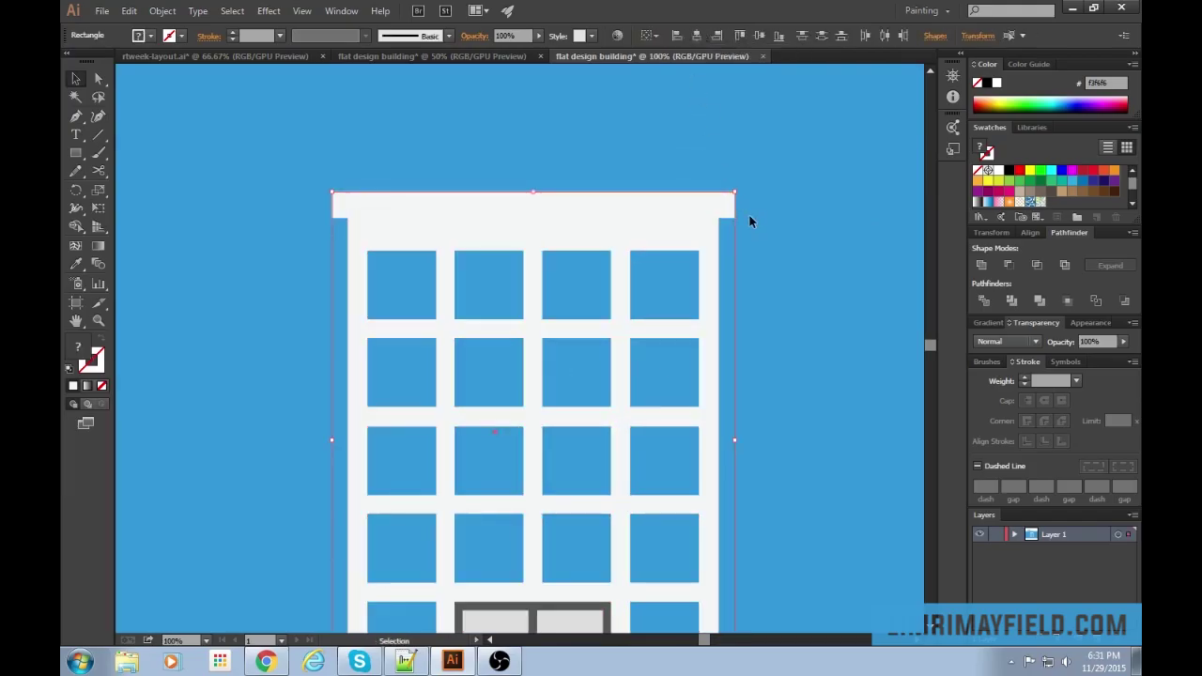
pyautogui.hotkey('ctrl', '-')
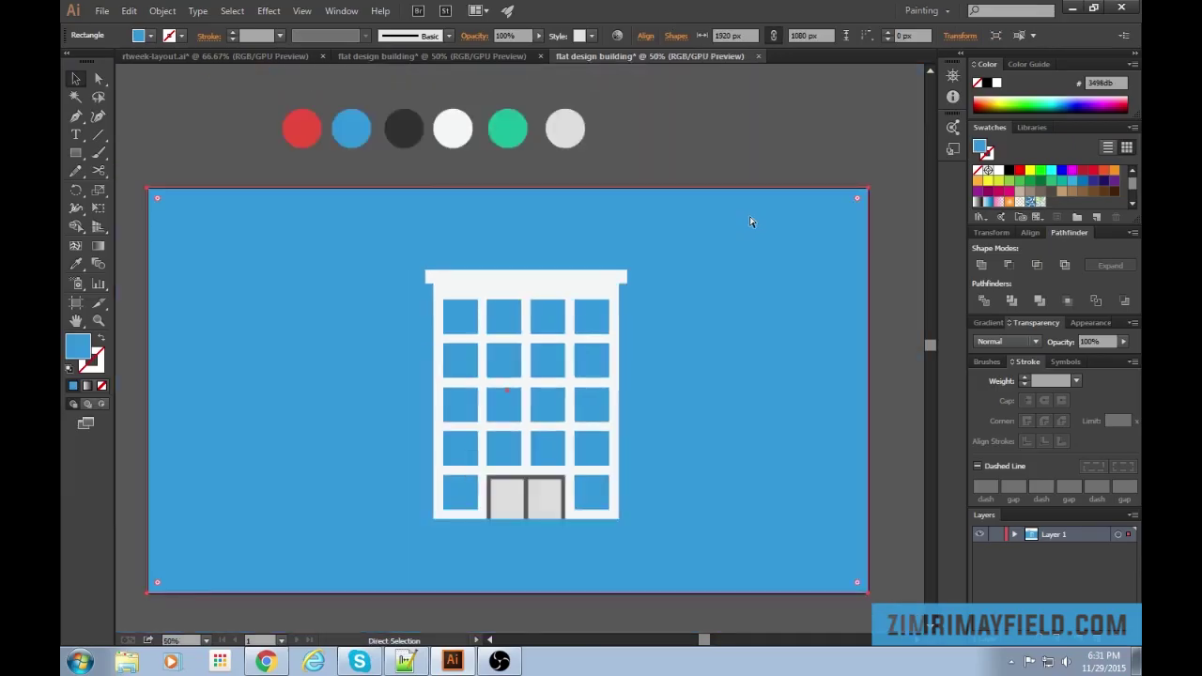
# Ungroup the facade, windows and entrance.
pyautogui.click(705, 114)
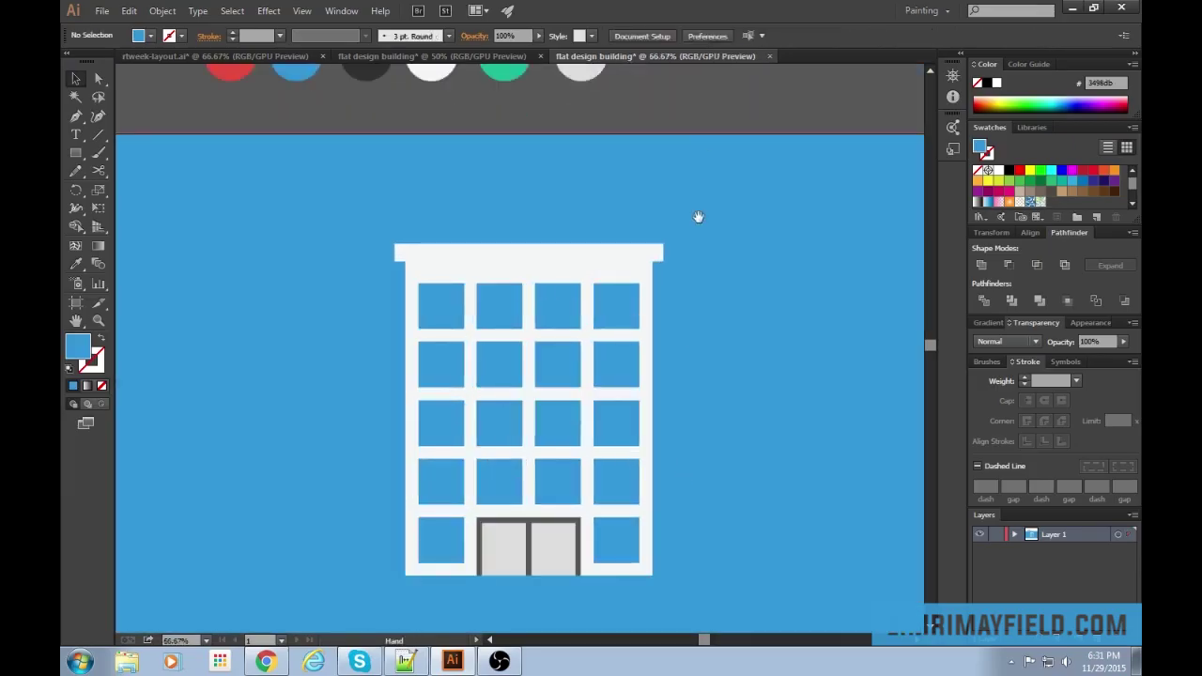
pyautogui.moveTo(698, 215); pyautogui.dragTo(696, 229)
pyautogui.hotkey('ctrl', '+')
pyautogui.click(697, 340)
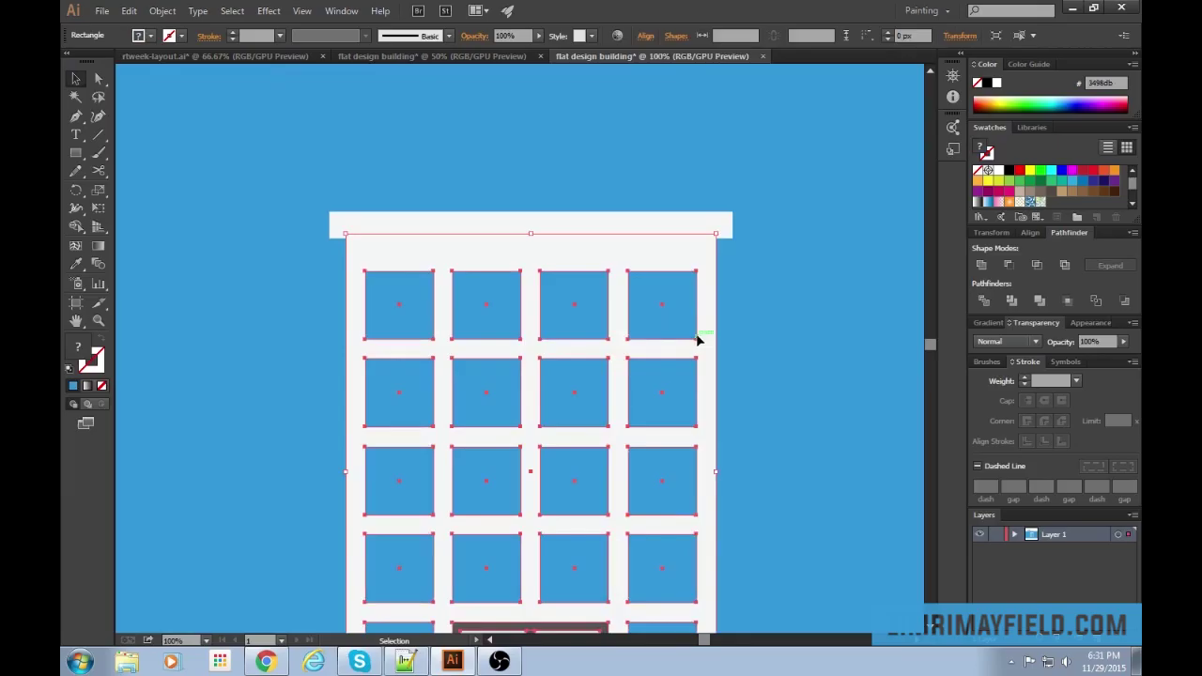
pyautogui.press('ctrl')
pyautogui.hotkey('ctrl', 'shift', 'g')
pyautogui.click(810, 309)
pyautogui.click(671, 298)
pyautogui.click(814, 332)
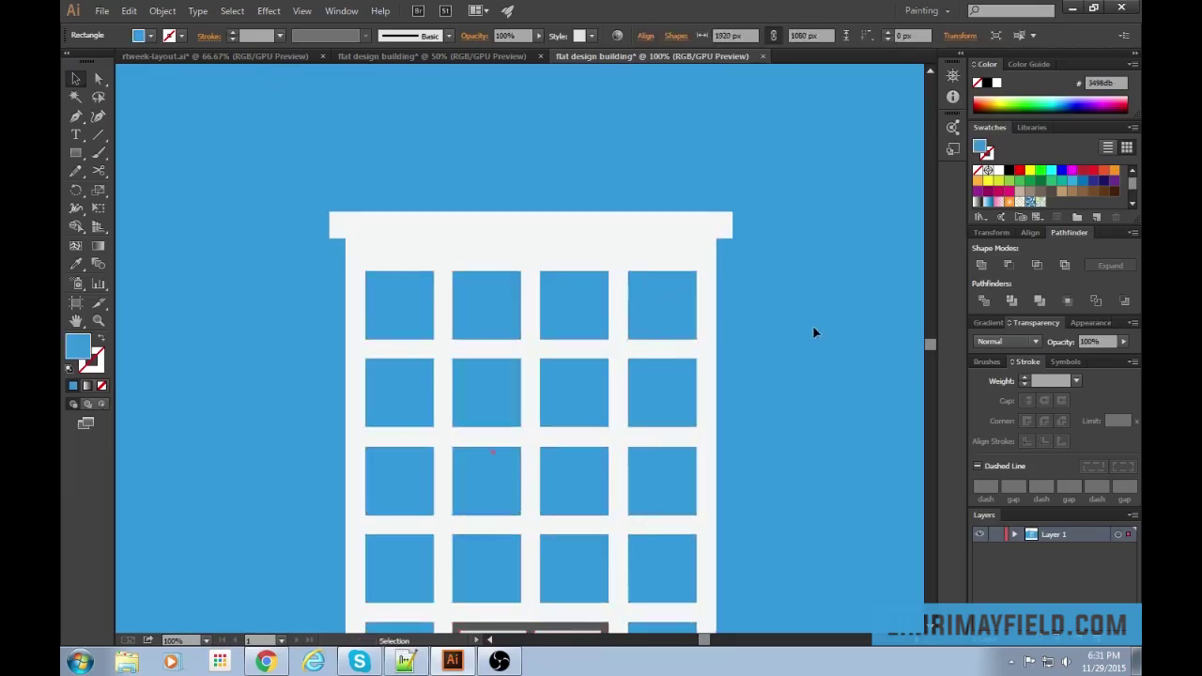
# Draw a 493 by 13.333 px strip across the facade directly beneath the roof slab and fill it with black.
pyautogui.hotkey('ctrl', '+')
pyautogui.moveTo(827, 281); pyautogui.dragTo(834, 309)
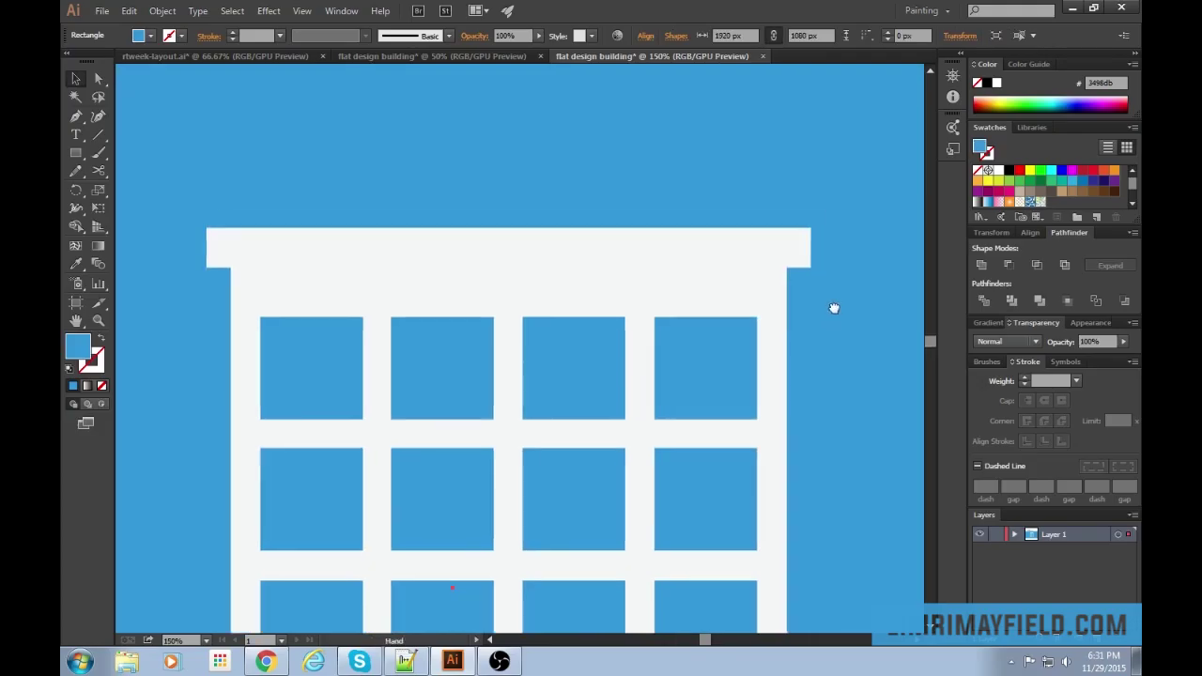
pyautogui.press('m')
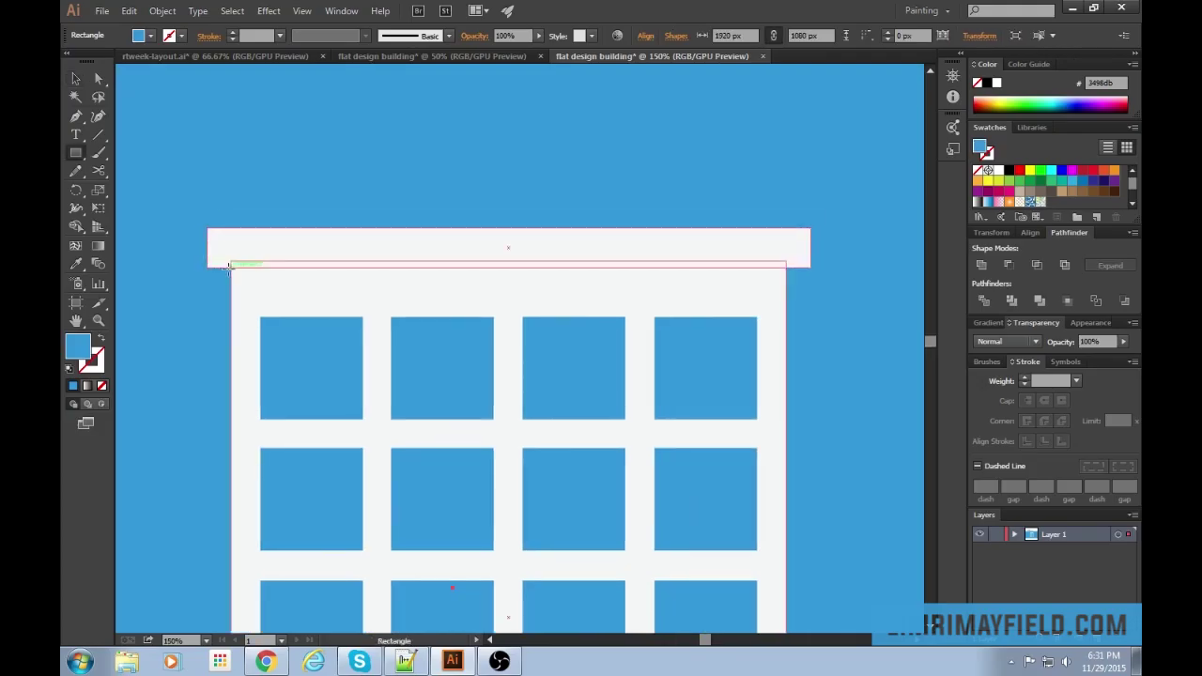
pyautogui.moveTo(231, 269); pyautogui.dragTo(786, 282)
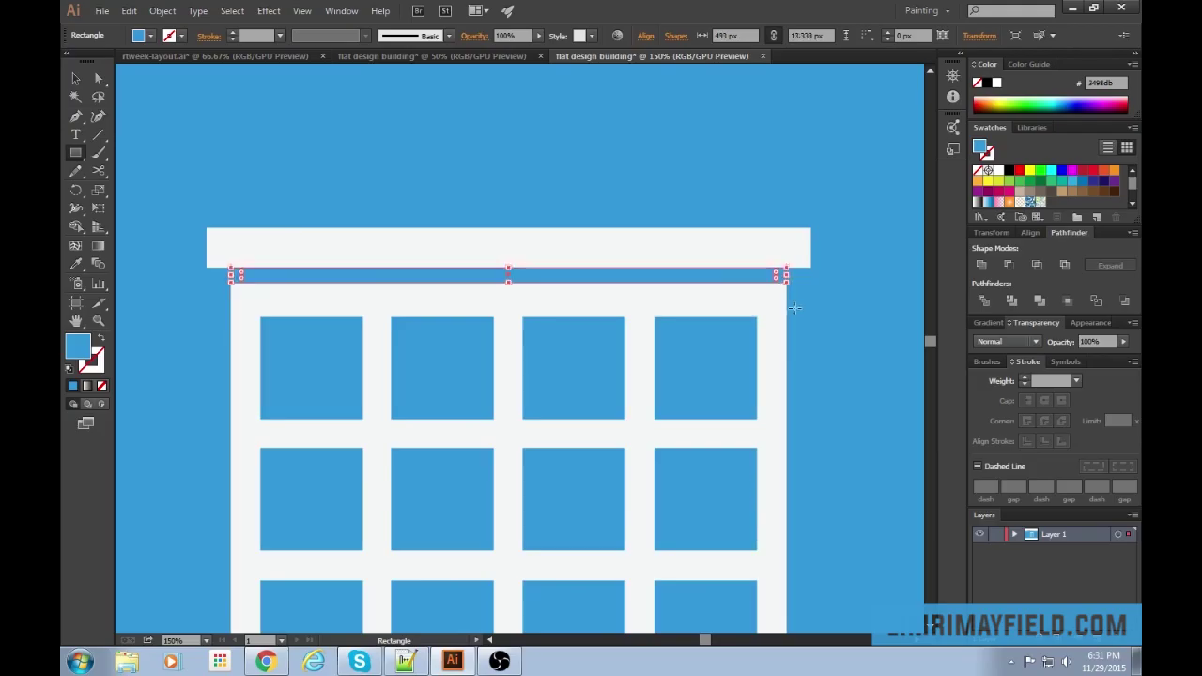
pyautogui.hotkey('ctrl', '-')
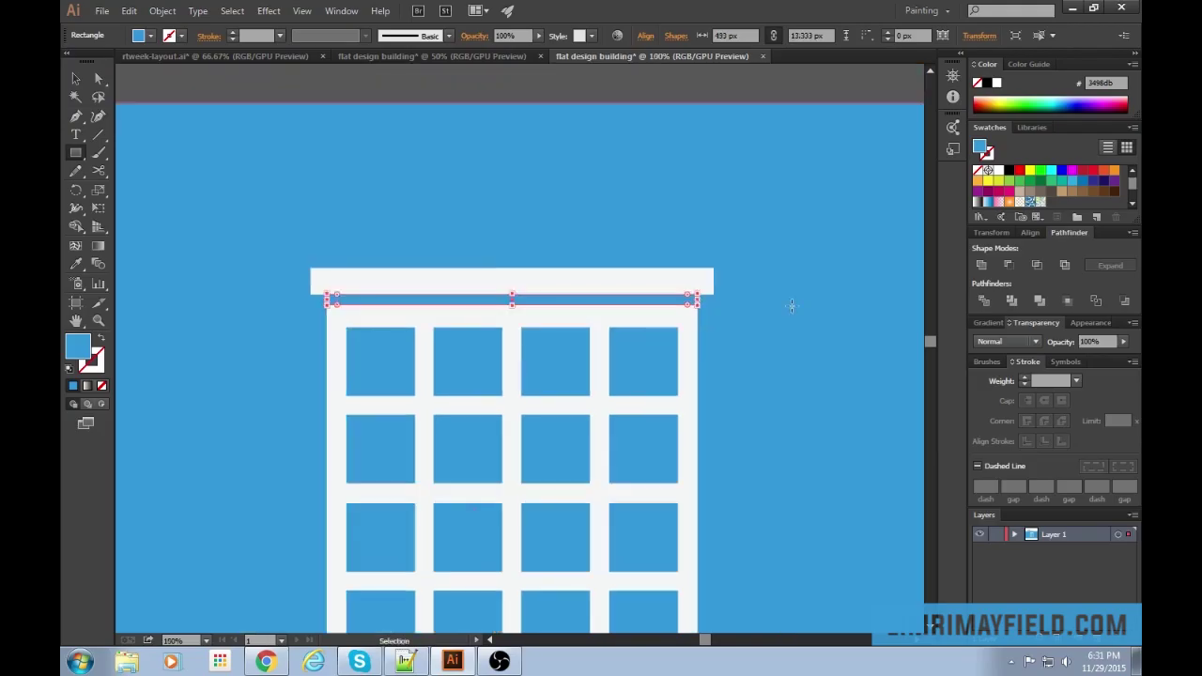
pyautogui.click(1009, 171)
pyautogui.press('v')
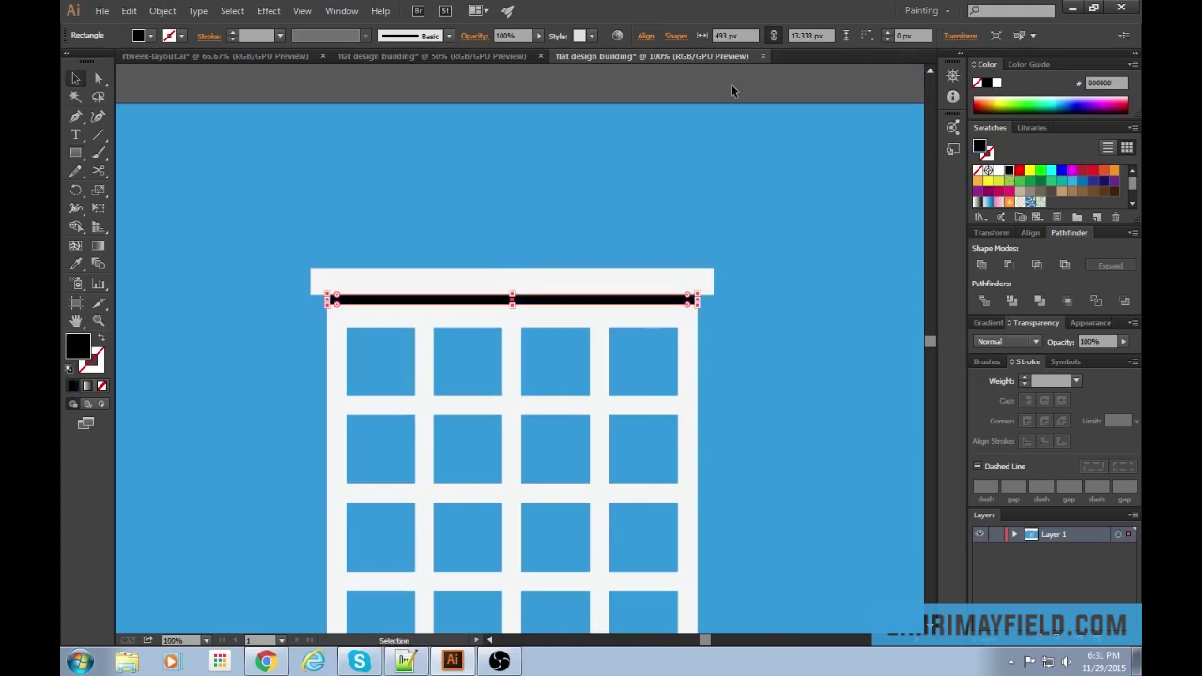
pyautogui.click(733, 87)
pyautogui.scroll(3, 765, 118)
pyautogui.click(660, 386)
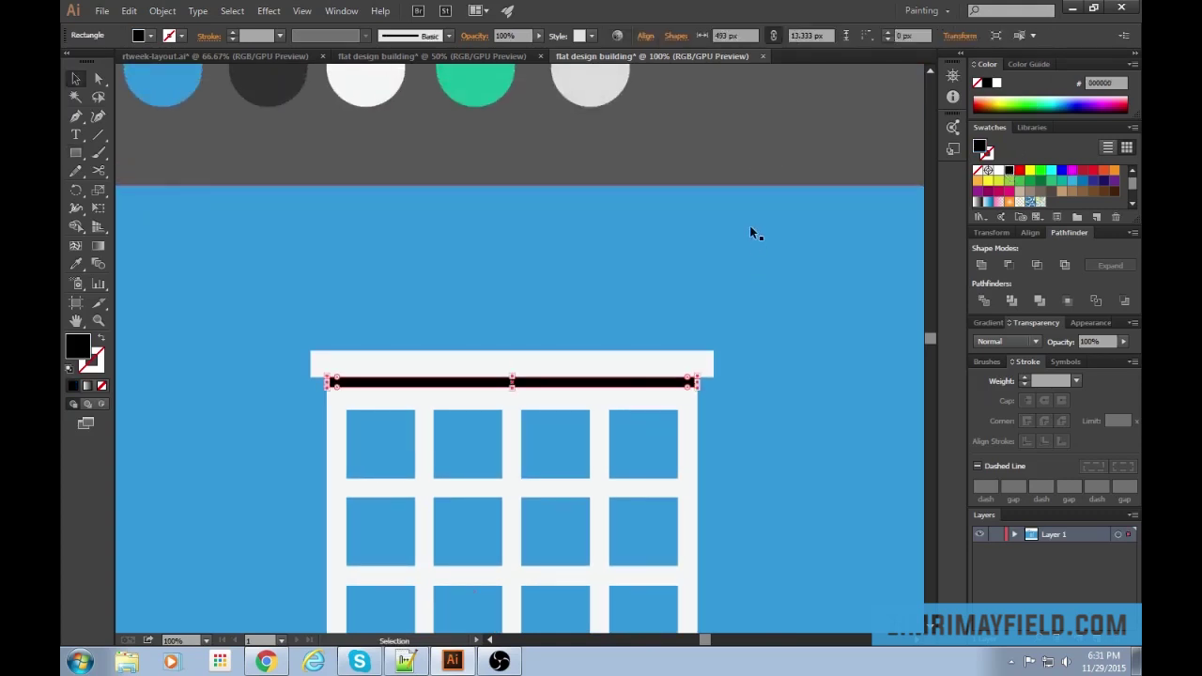
# Lower the opacity of the black strip beneath the roof slab to 30%.
pyautogui.click(760, 146)
pyautogui.hotkey('ctrl', '-')
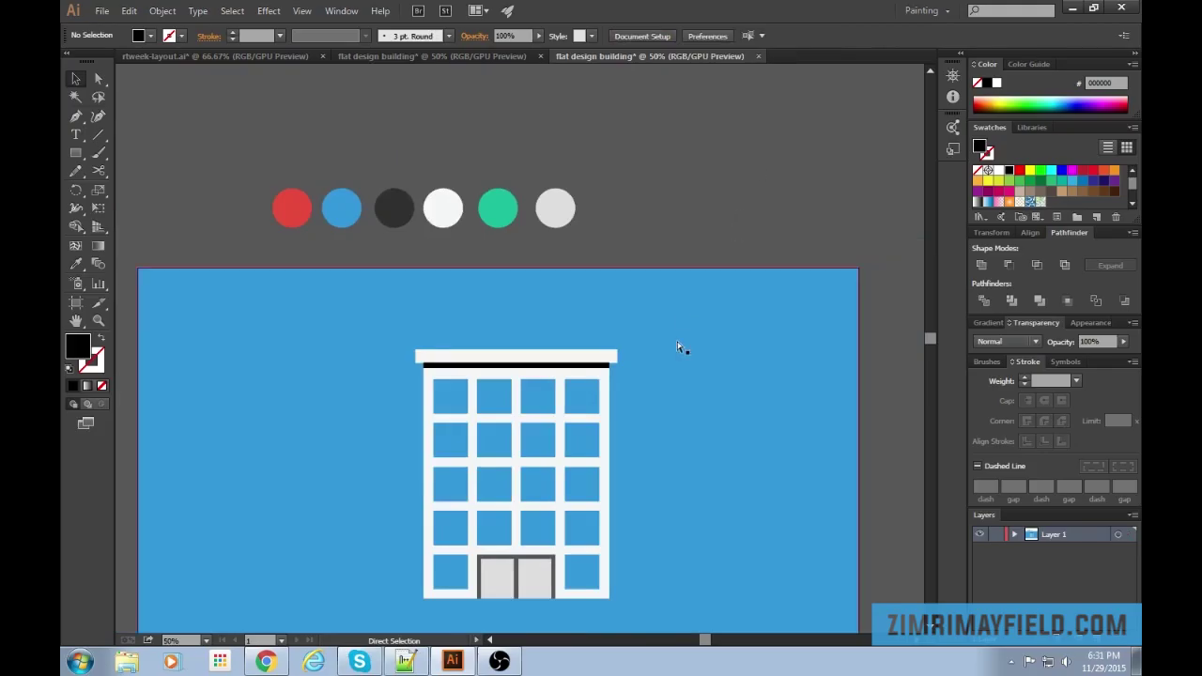
pyautogui.hotkey('ctrl', '+')
pyautogui.hotkey('ctrl', '+')
pyautogui.hotkey('ctrl', '+')
pyautogui.click(594, 398)
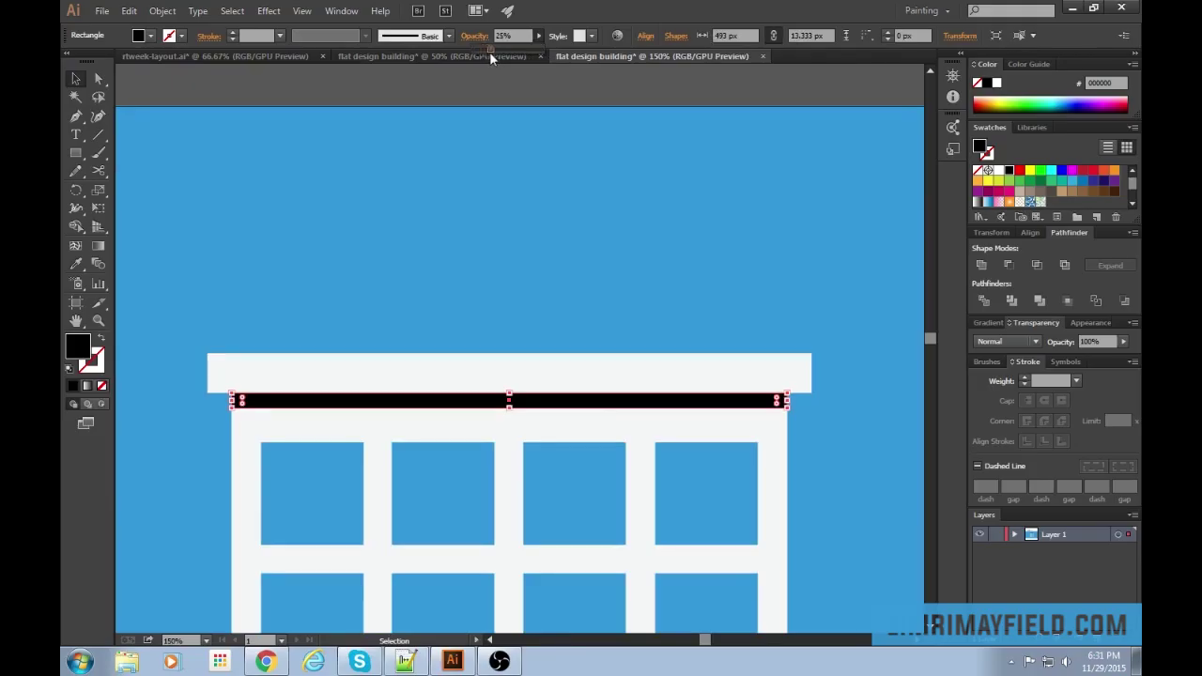
pyautogui.moveTo(493, 52); pyautogui.dragTo(495, 51)
pyautogui.hotkey('ctrl', '-')
pyautogui.hotkey('ctrl', '-')
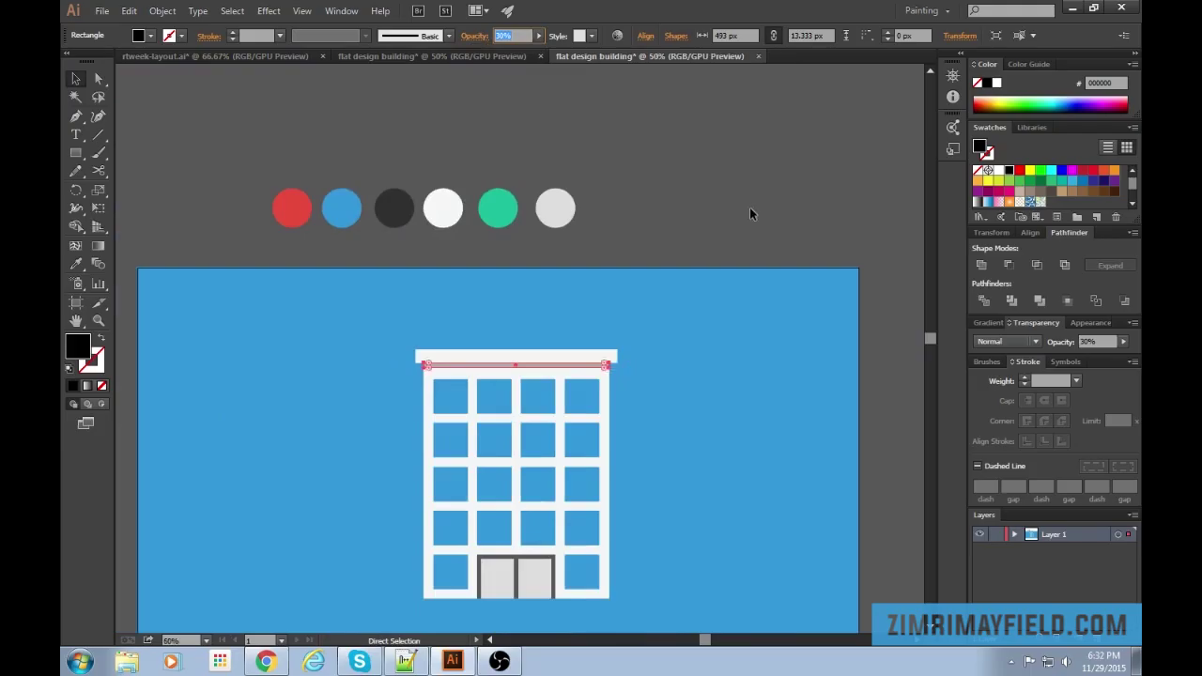
pyautogui.click(781, 263)
pyautogui.hotkey('ctrl', '-')
pyautogui.hotkey('ctrl', '-')
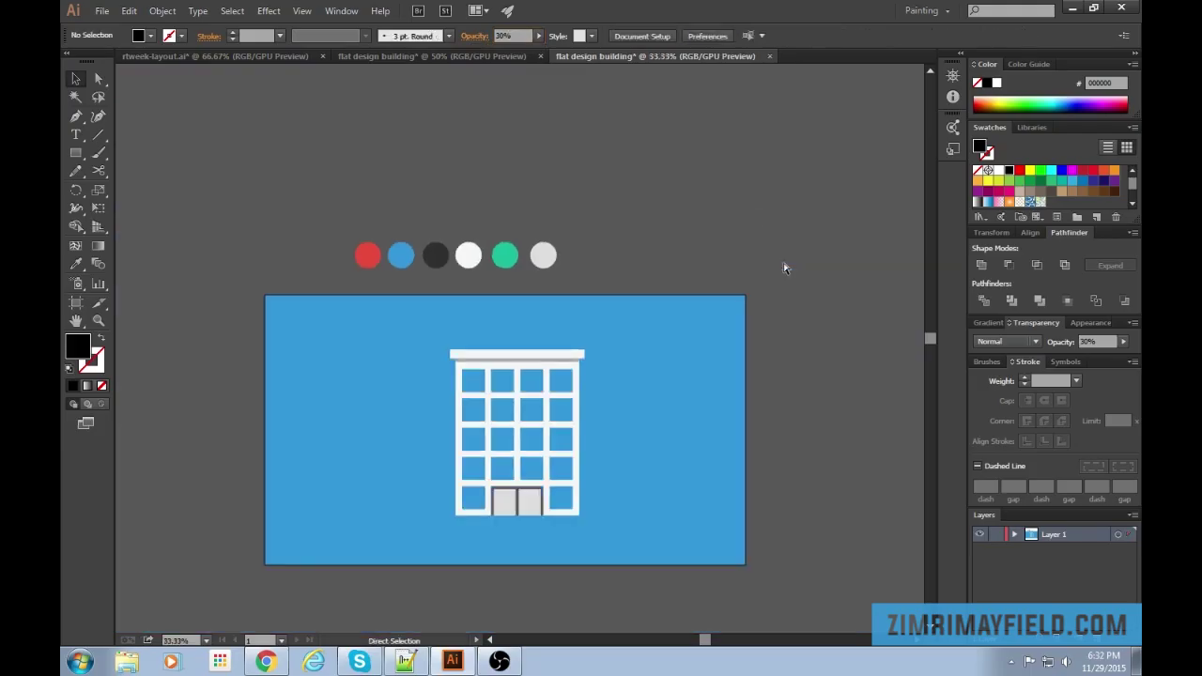
# Copy the black diagonal-half triangle into the remaining windows of the top row.
pyautogui.hotkey('ctrl', '+')
pyautogui.hotkey('ctrl', '+')
pyautogui.hotkey('ctrl', '+')
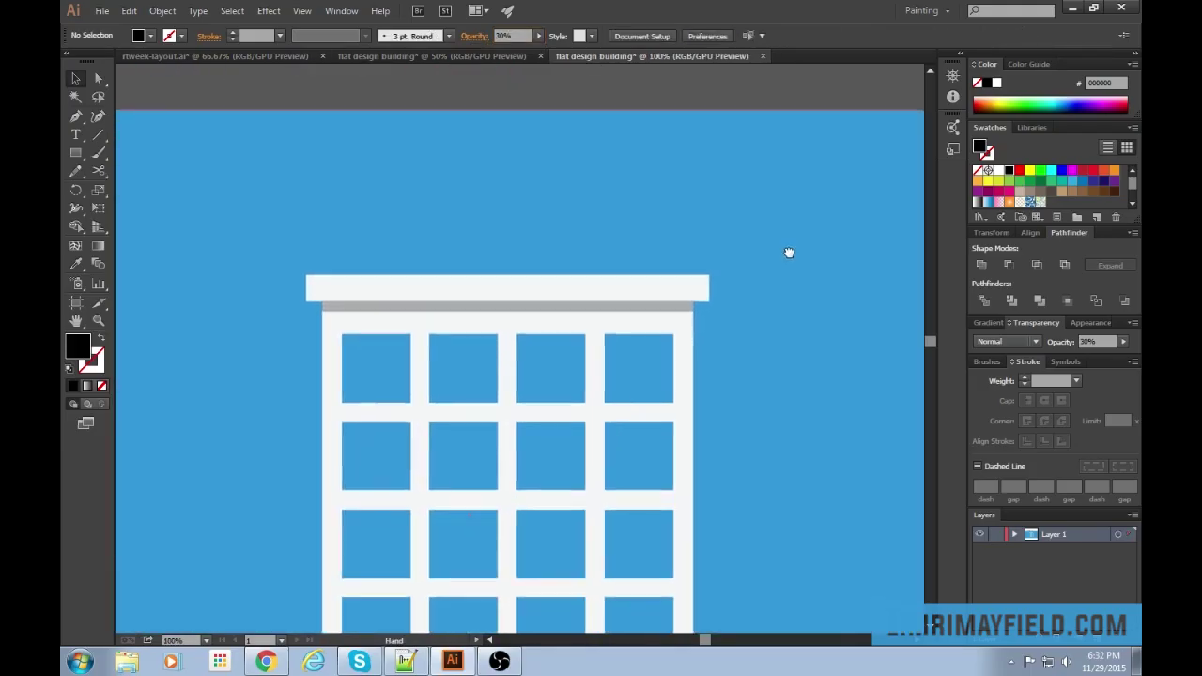
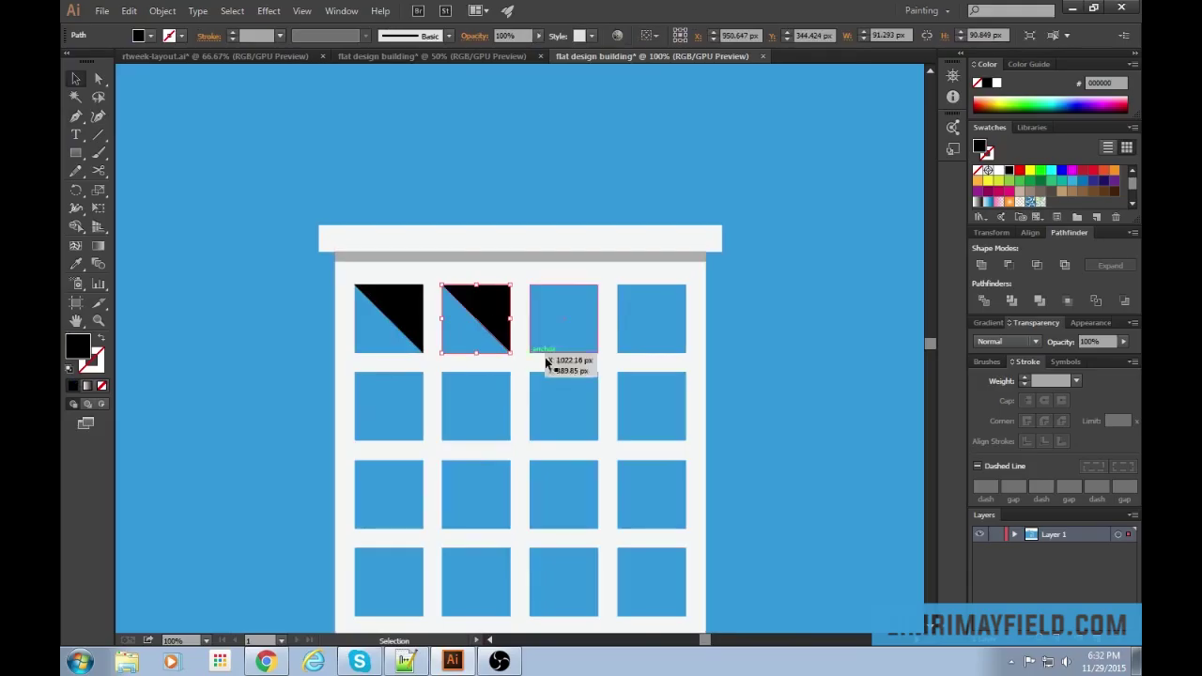
pyautogui.moveTo(477, 305); pyautogui.dragTo(658, 316)
# Select the four top-row triangles and copy them down onto the windows of the second, third and fourth rows.
pyautogui.keyDown('shift'); pyautogui.click(568, 310); pyautogui.keyUp('shift')
pyautogui.keyDown('shift'); pyautogui.click(502, 305); pyautogui.keyUp('shift')
pyautogui.keyDown('shift'); pyautogui.click(392, 313); pyautogui.keyUp('shift')
pyautogui.moveTo(502, 310); pyautogui.dragTo(504, 479)
pyautogui.scroll(-5, 693, 406)
pyautogui.moveTo(587, 396); pyautogui.dragTo(588, 485)
pyautogui.press('space')
pyautogui.moveTo(839, 532); pyautogui.dragTo(837, 466)
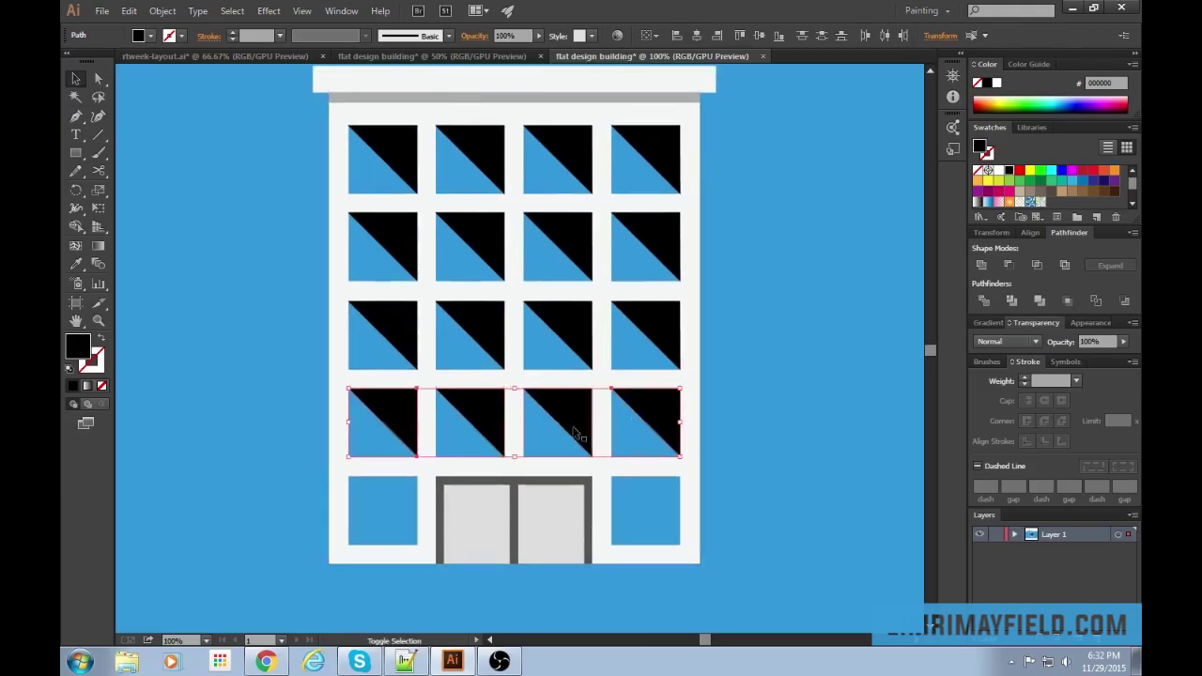
# Copy the outer two triangles of the fourth row onto the two ground-floor windows beside the entrance.
pyautogui.moveTo(647, 411); pyautogui.dragTo(656, 506)
pyautogui.click(741, 468)
pyautogui.hotkey('ctrl', 'z')
pyautogui.click(762, 461)
pyautogui.moveTo(771, 384)
pyautogui.mouseDown()
pyautogui.moveTo(770, 456)
pyautogui.moveTo(773, 402)
pyautogui.mouseUp()
pyautogui.hotkey('ctrl', '-')
pyautogui.hotkey('ctrl', '-')
pyautogui.hotkey('ctrl', '-')
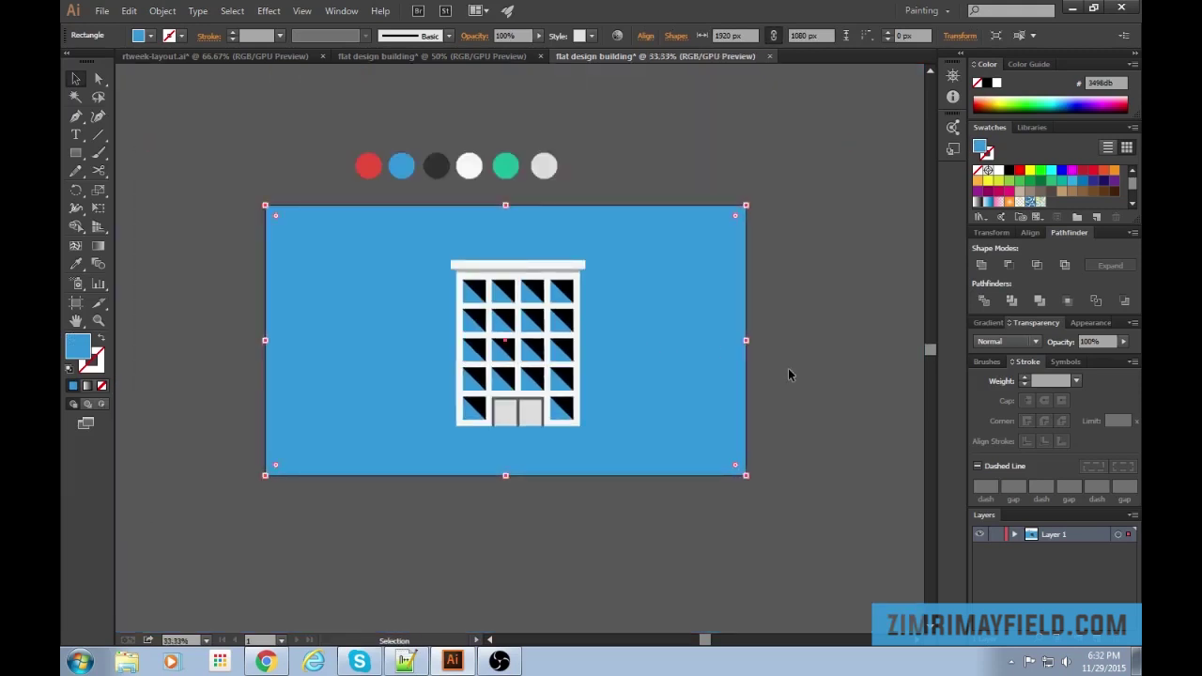
# Select all the black window triangles, fill them with white (ffffff) and lower their opacity to 30%.
pyautogui.hotkey('ctrl', '+')
pyautogui.hotkey('ctrl', '+')
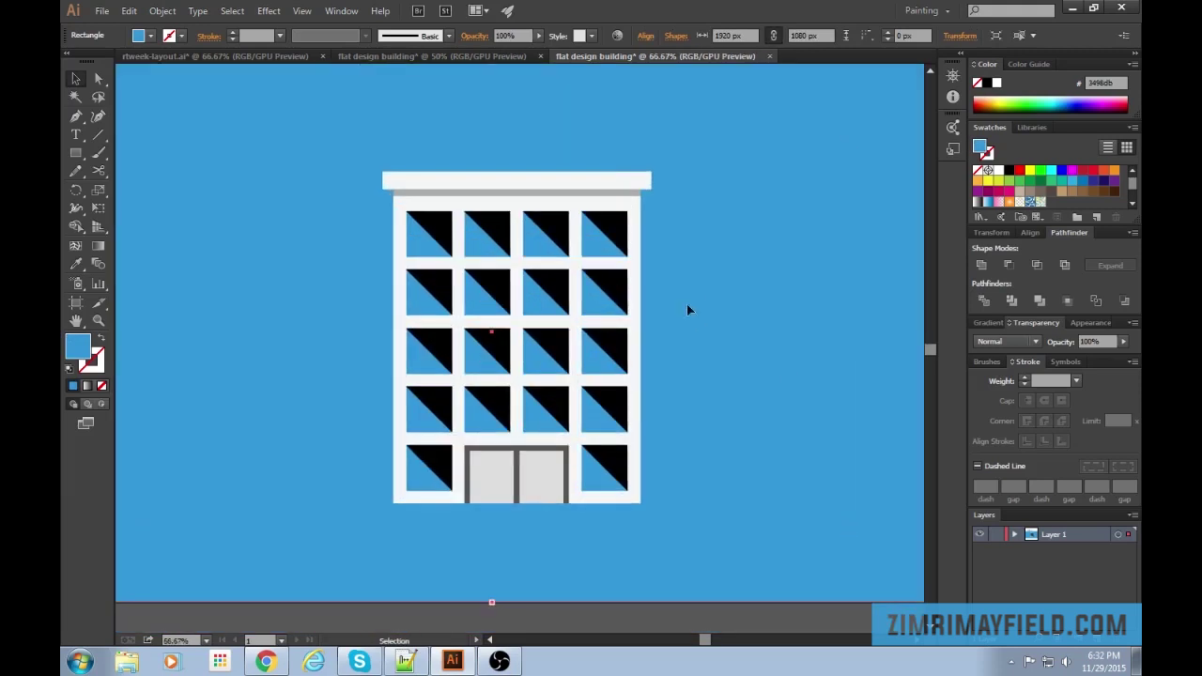
pyautogui.scroll(2, 687, 304)
pyautogui.click(609, 312)
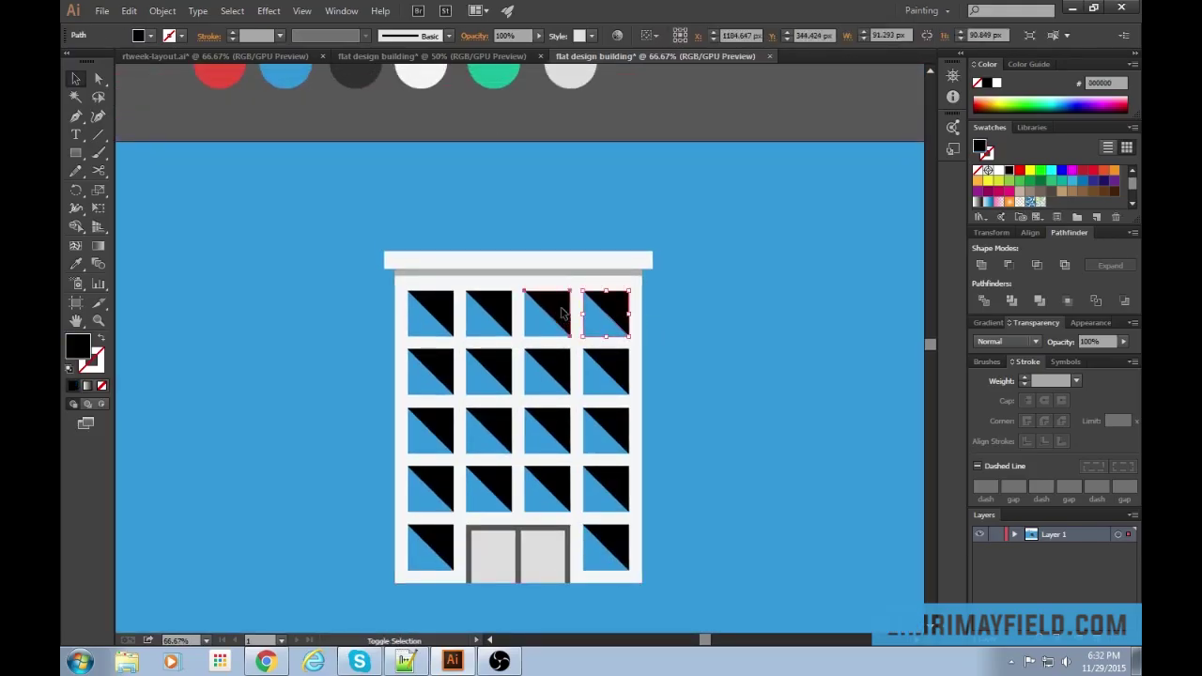
pyautogui.keyDown('shift'); pyautogui.click(562, 314); pyautogui.keyUp('shift')
pyautogui.keyDown('shift'); pyautogui.click(498, 311); pyautogui.keyUp('shift')
pyautogui.keyDown('shift'); pyautogui.click(440, 312); pyautogui.keyUp('shift')
pyautogui.keyDown('shift'); pyautogui.click(450, 371); pyautogui.keyUp('shift')
pyautogui.keyDown('shift'); pyautogui.click(601, 367); pyautogui.keyUp('shift')
pyautogui.keyDown('shift'); pyautogui.click(498, 368); pyautogui.keyUp('shift')
pyautogui.keyDown('shift'); pyautogui.click(530, 375); pyautogui.keyUp('shift')
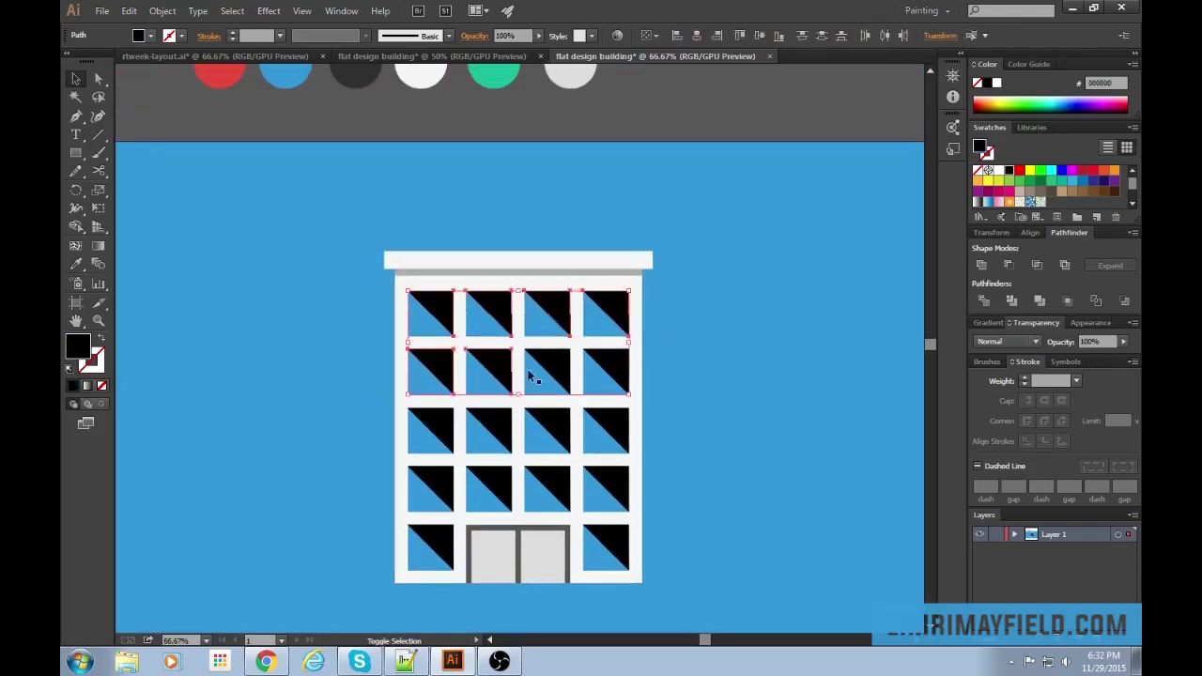
pyautogui.keyDown('shift'); pyautogui.click(615, 419); pyautogui.keyUp('shift')
pyautogui.keyDown('shift'); pyautogui.click(529, 429); pyautogui.keyUp('shift')
pyautogui.keyDown('shift'); pyautogui.click(488, 430); pyautogui.keyUp('shift')
pyautogui.keyDown('shift'); pyautogui.click(432, 430); pyautogui.keyUp('shift')
pyautogui.keyDown('shift'); pyautogui.click(447, 489); pyautogui.keyUp('shift')
pyautogui.keyDown('shift'); pyautogui.click(502, 488); pyautogui.keyUp('shift')
pyautogui.keyDown('shift'); pyautogui.click(615, 484); pyautogui.keyUp('shift')
pyautogui.keyDown('shift'); pyautogui.click(628, 554); pyautogui.keyUp('shift')
pyautogui.keyDown('shift'); pyautogui.click(450, 543); pyautogui.keyUp('shift')
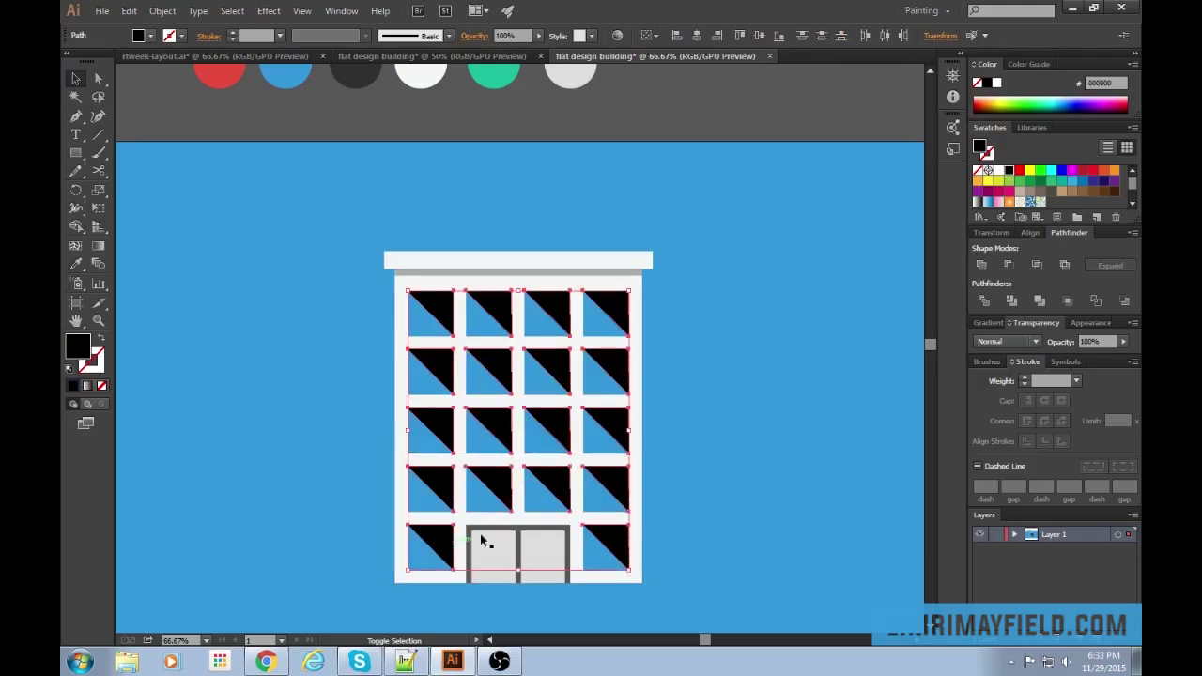
pyautogui.moveTo(639, 246); pyautogui.dragTo(656, 335)
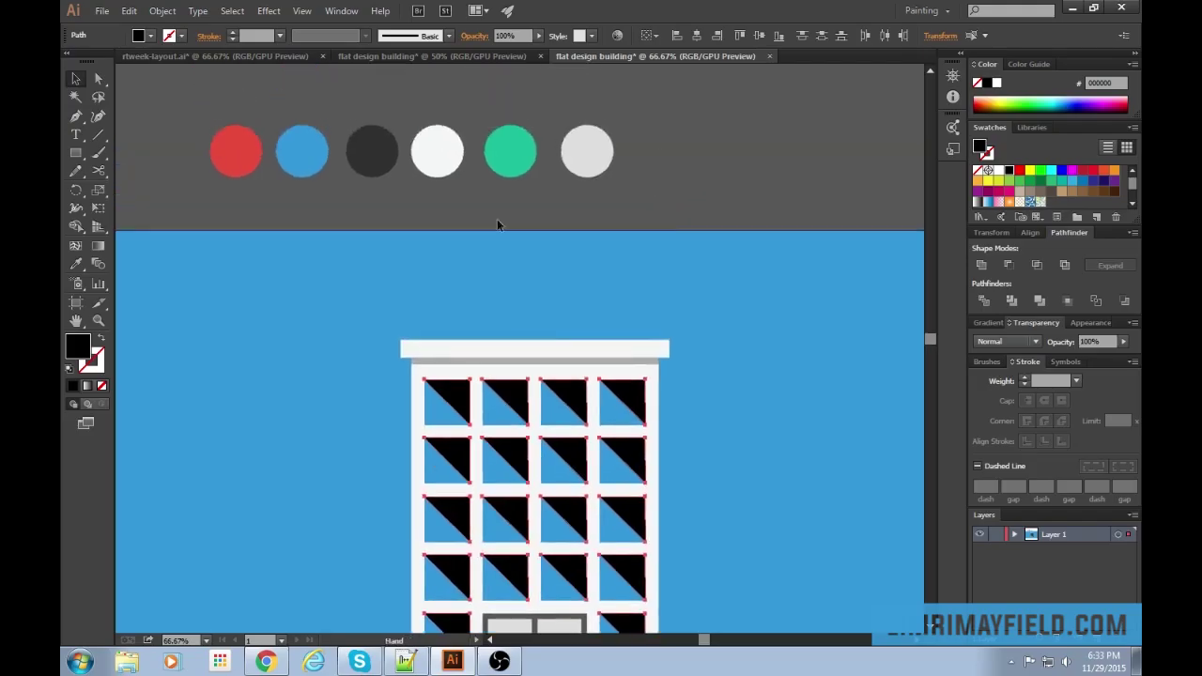
pyautogui.doubleClick(83, 357)
pyautogui.moveTo(687, 207); pyautogui.dragTo(659, 168)
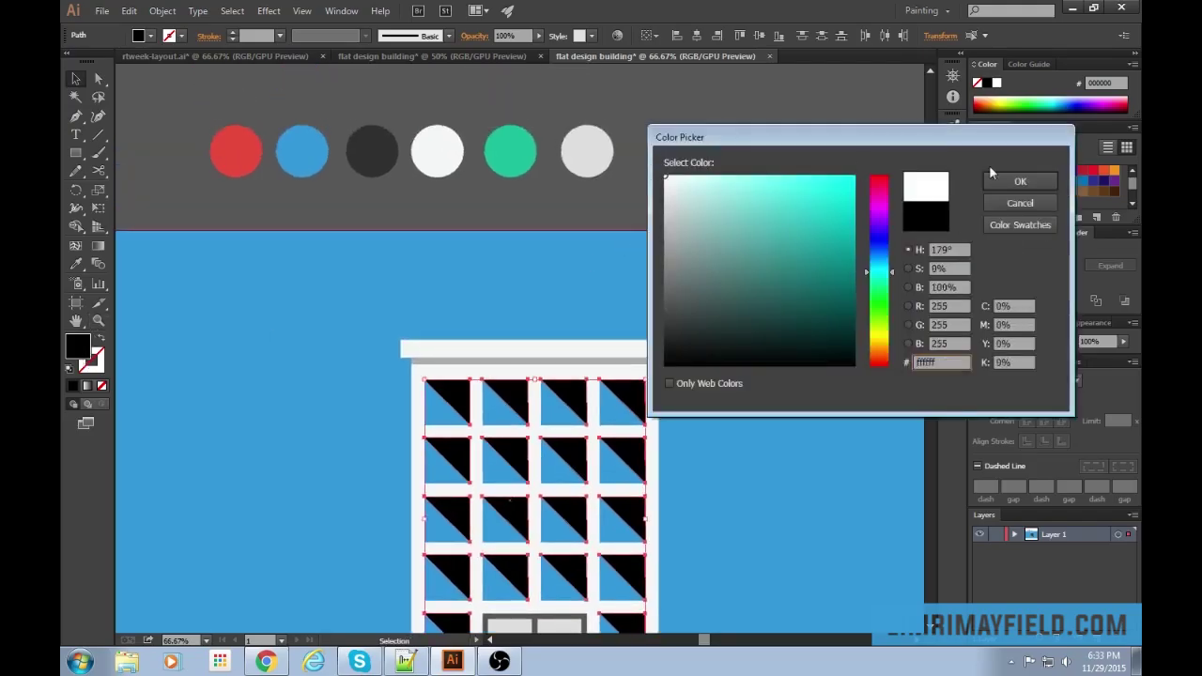
pyautogui.click(1017, 182)
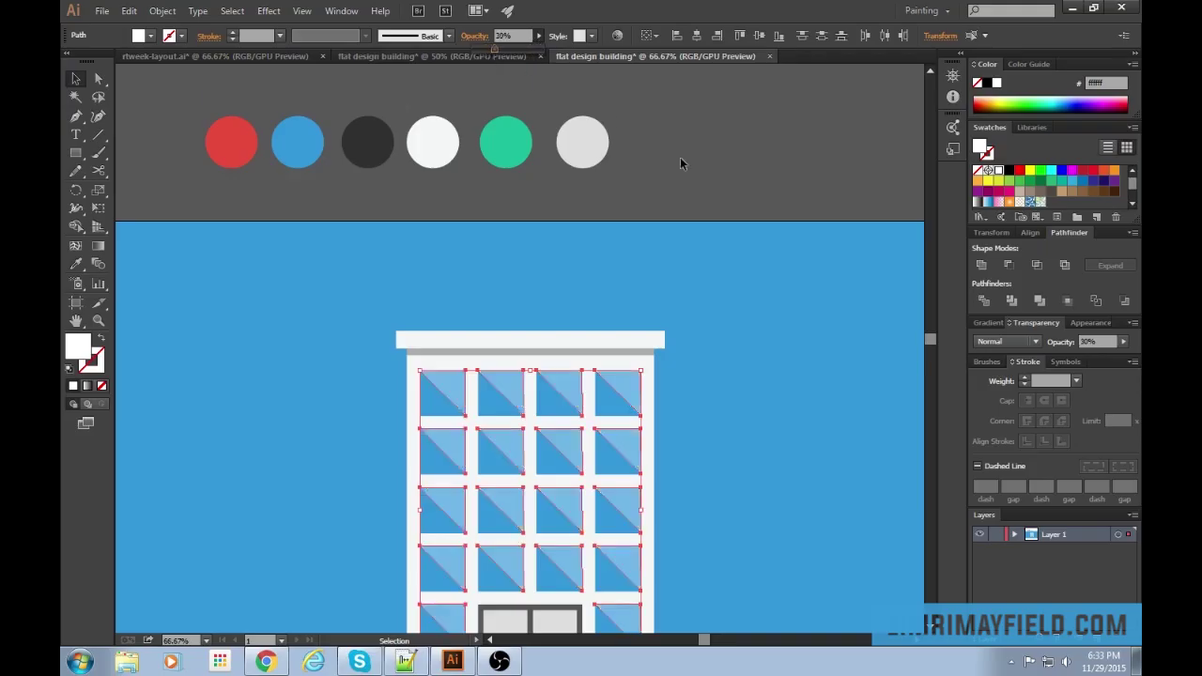
pyautogui.click(763, 183)
pyautogui.press('space')
pyautogui.moveTo(776, 257); pyautogui.dragTo(773, 151)
pyautogui.hotkey('ctrl', '-')
pyautogui.hotkey('ctrl', '-')
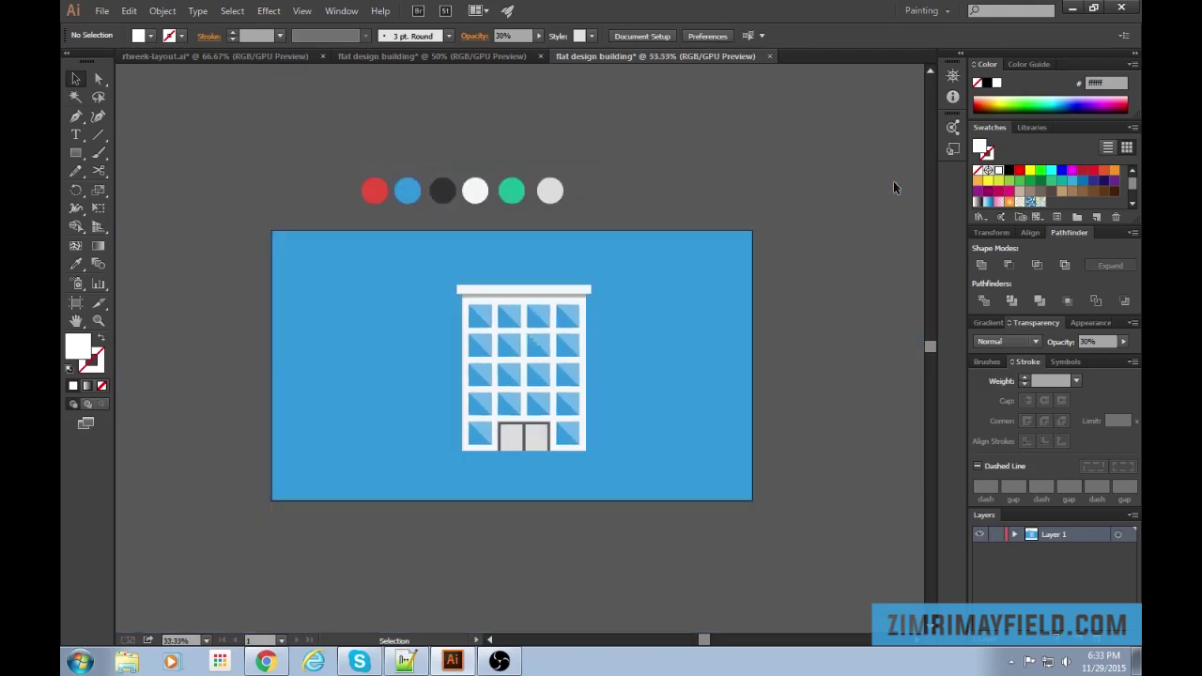
# Draw a strip about 186 by 11 px across the top of both door panes, inside the door frame.
pyautogui.hotkey('ctrl', '+')
pyautogui.hotkey('ctrl', '+')
pyautogui.hotkey('ctrl', '-')
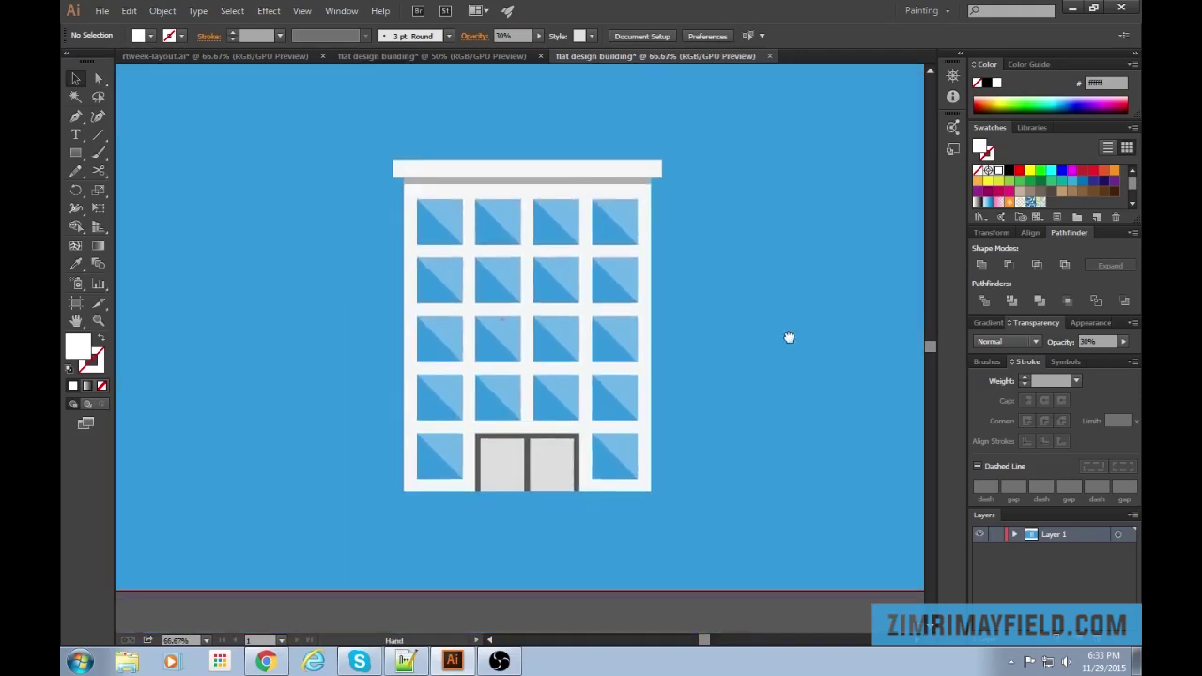
pyautogui.hotkey('ctrl', '+')
pyautogui.hotkey('ctrl', '+')
pyautogui.scroll(-2, 799, 367)
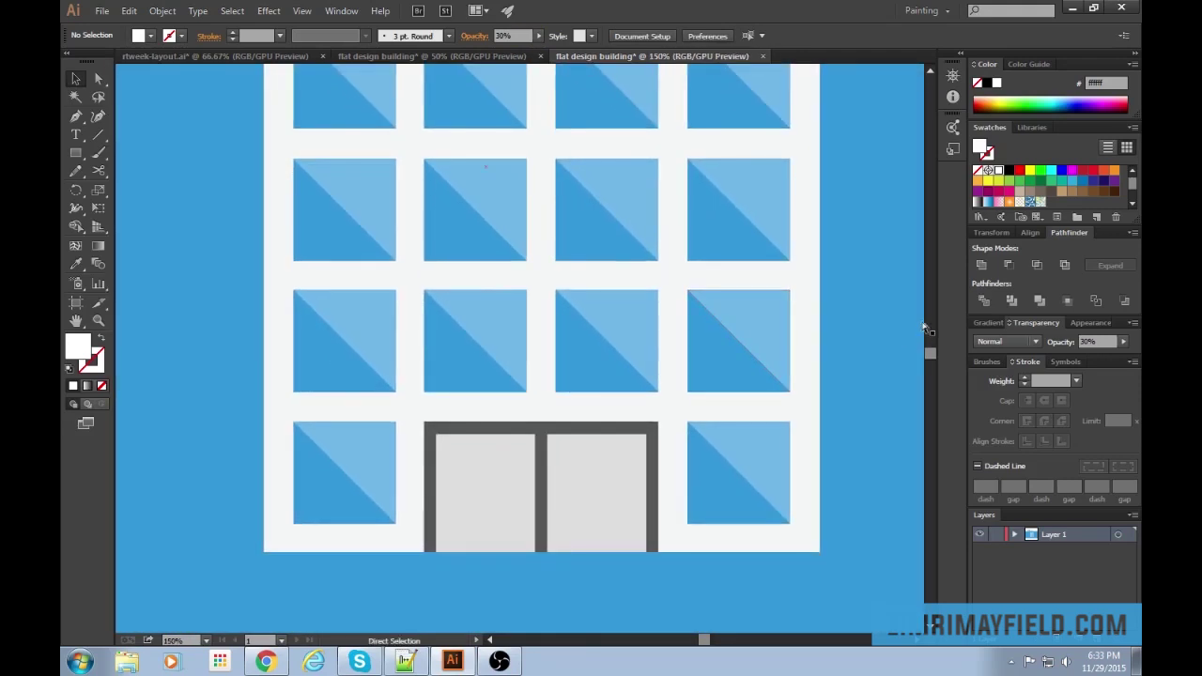
pyautogui.hotkey('ctrl', '+')
pyautogui.press('m')
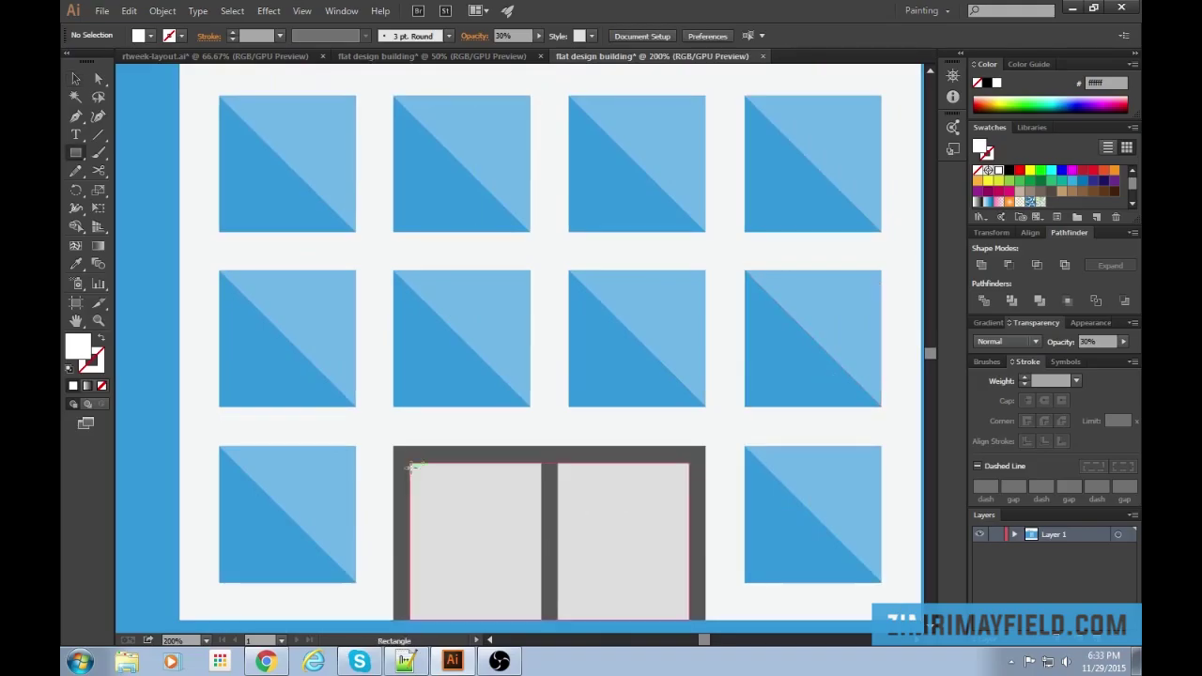
pyautogui.moveTo(410, 463); pyautogui.dragTo(691, 481)
pyautogui.moveTo(745, 440); pyautogui.dragTo(727, 419)
# Bring the dark central bar between the two doors to the front, above the new strip.
pyautogui.press('v')
pyautogui.click(529, 480)
pyautogui.keyDown('shift'); pyautogui.click(644, 497); pyautogui.keyUp('shift')
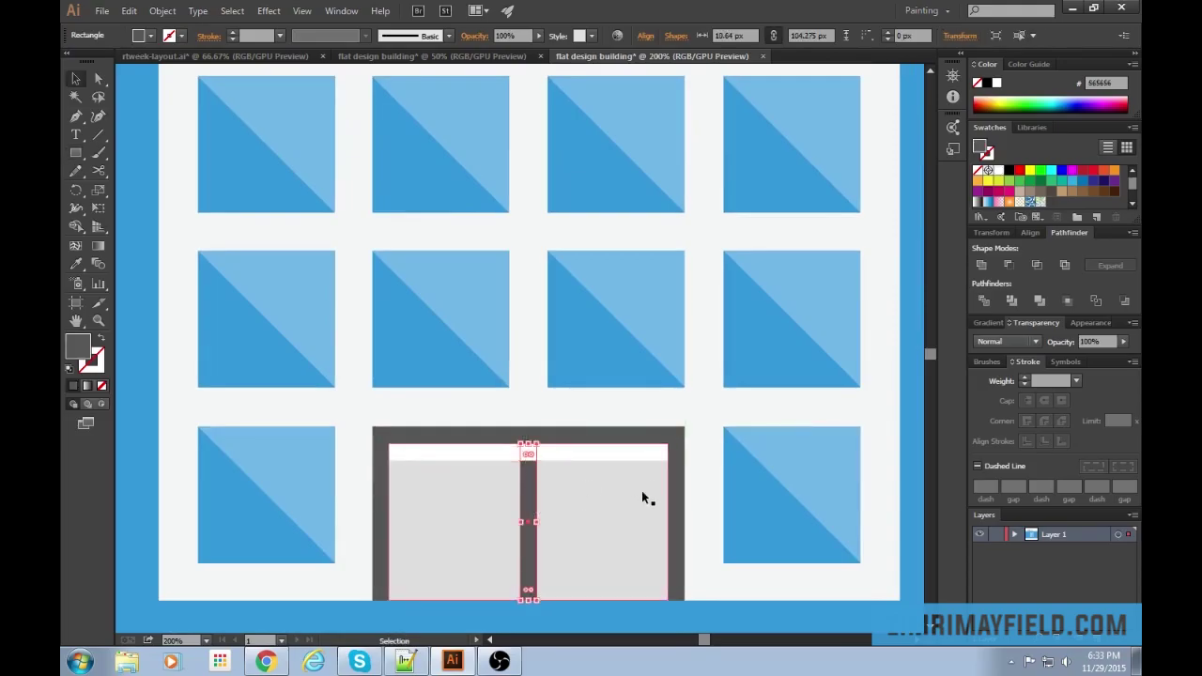
pyautogui.press('a')
pyautogui.hotkey('ctrl', 'shift', ']')
pyautogui.click(777, 407)
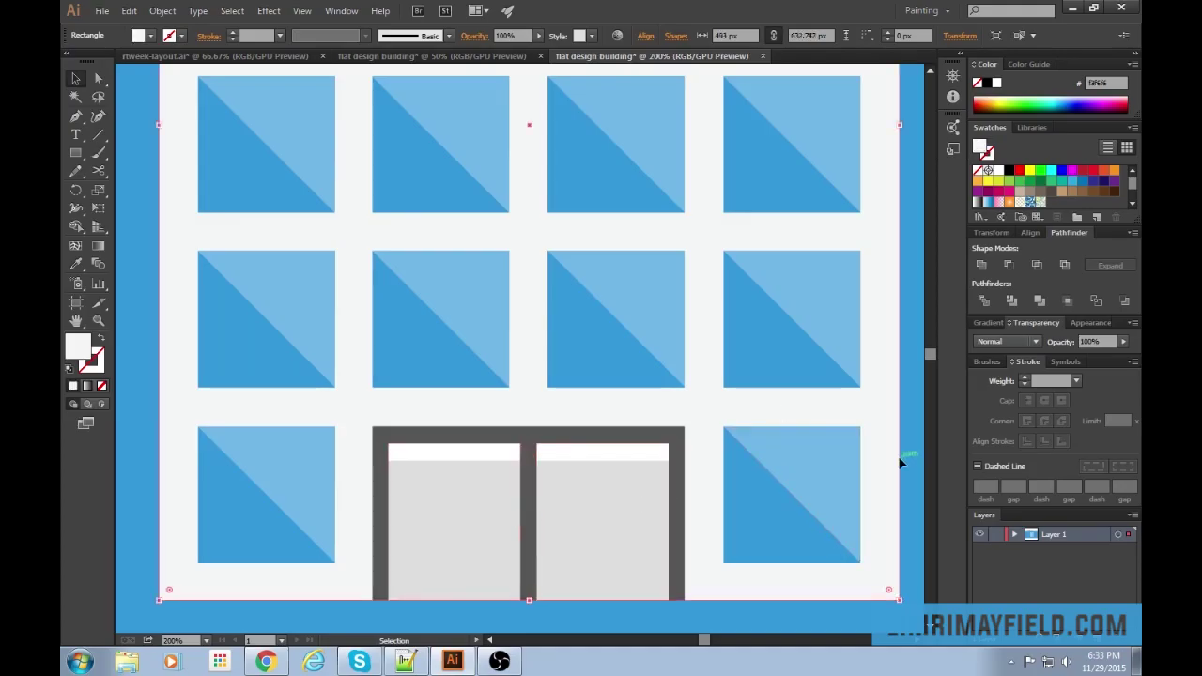
# Give the strip over the doors the same semi-transparent black as the shadow beneath the roof slab using the Eyedropper.
pyautogui.hotkey('ctrl', '-')
pyautogui.hotkey('ctrl', '-')
pyautogui.hotkey('ctrl', '-')
pyautogui.click(566, 498)
pyautogui.press('i')
pyautogui.click(606, 230)
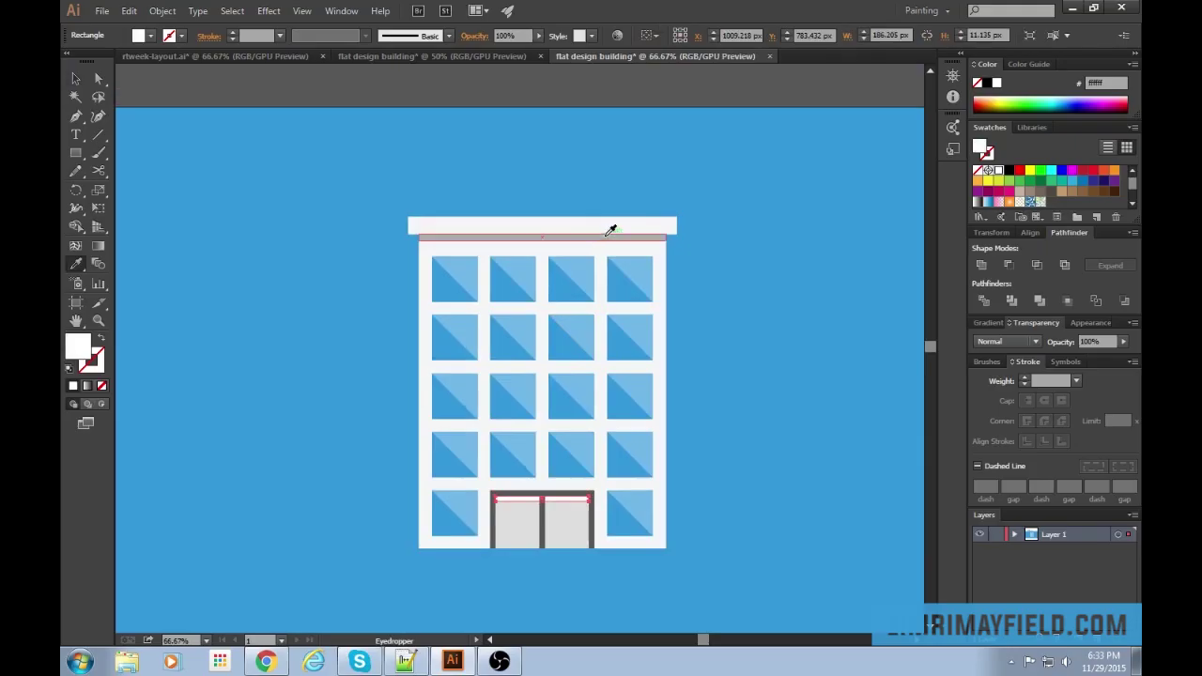
pyautogui.click(607, 236)
pyautogui.hotkey('ctrl', 'shift', 'a')
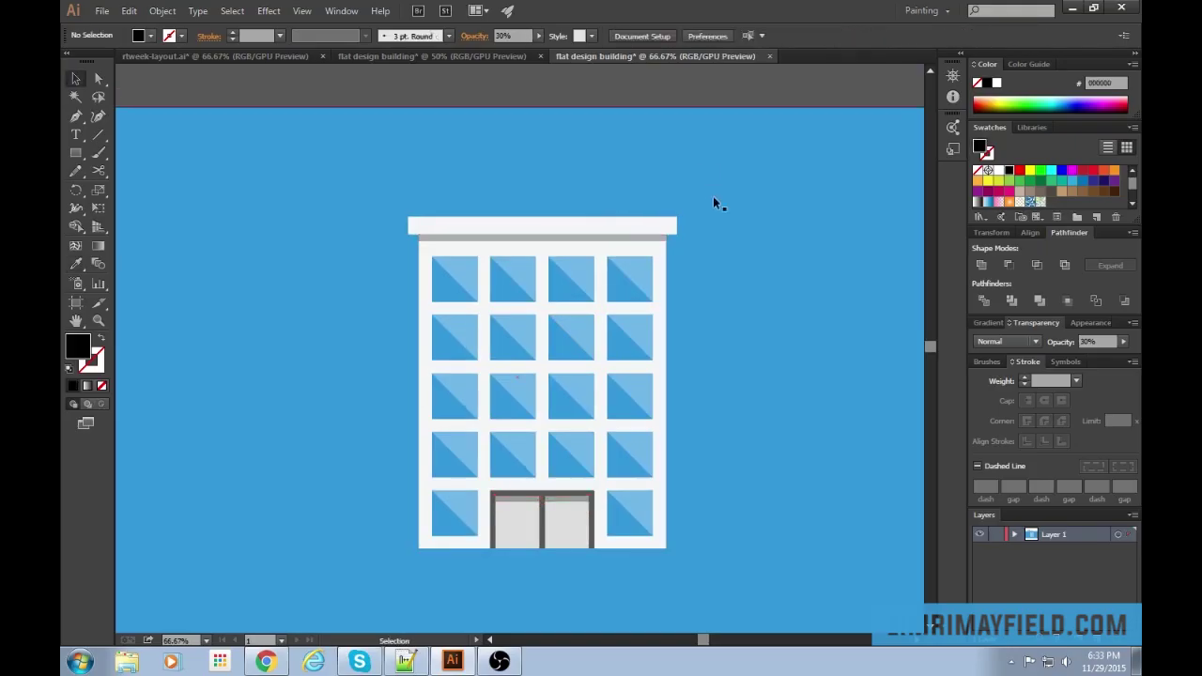
pyautogui.moveTo(714, 201); pyautogui.dragTo(737, 278)
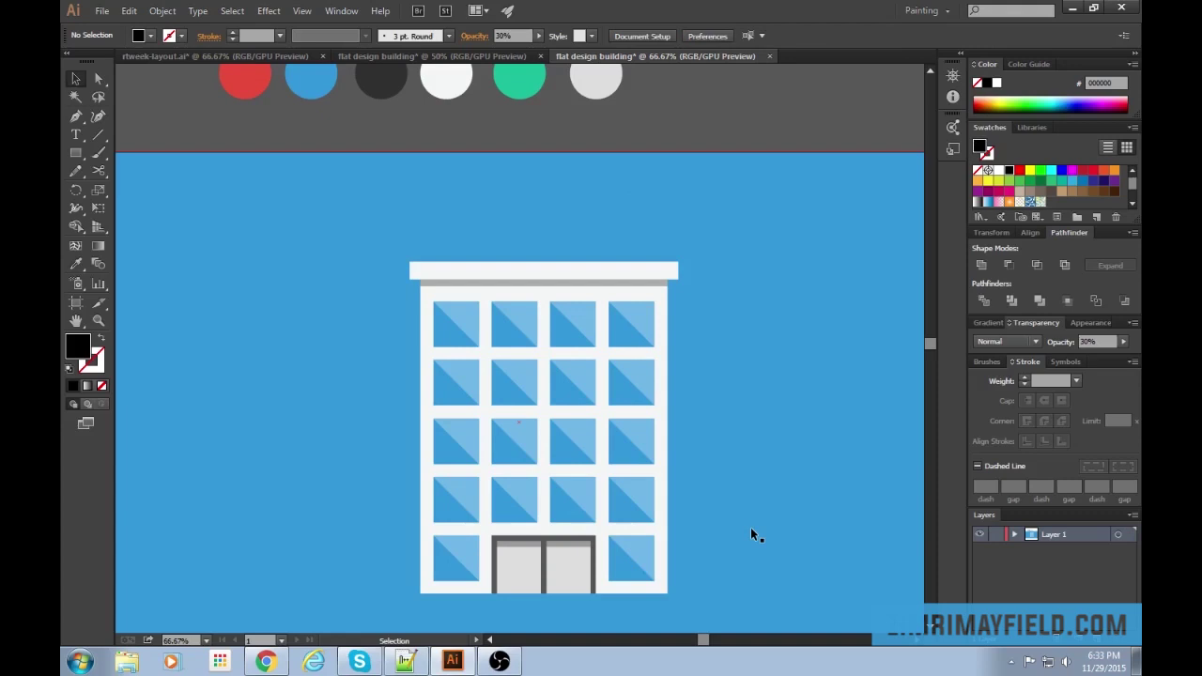
pyautogui.click(550, 281)
pyautogui.click(556, 541)
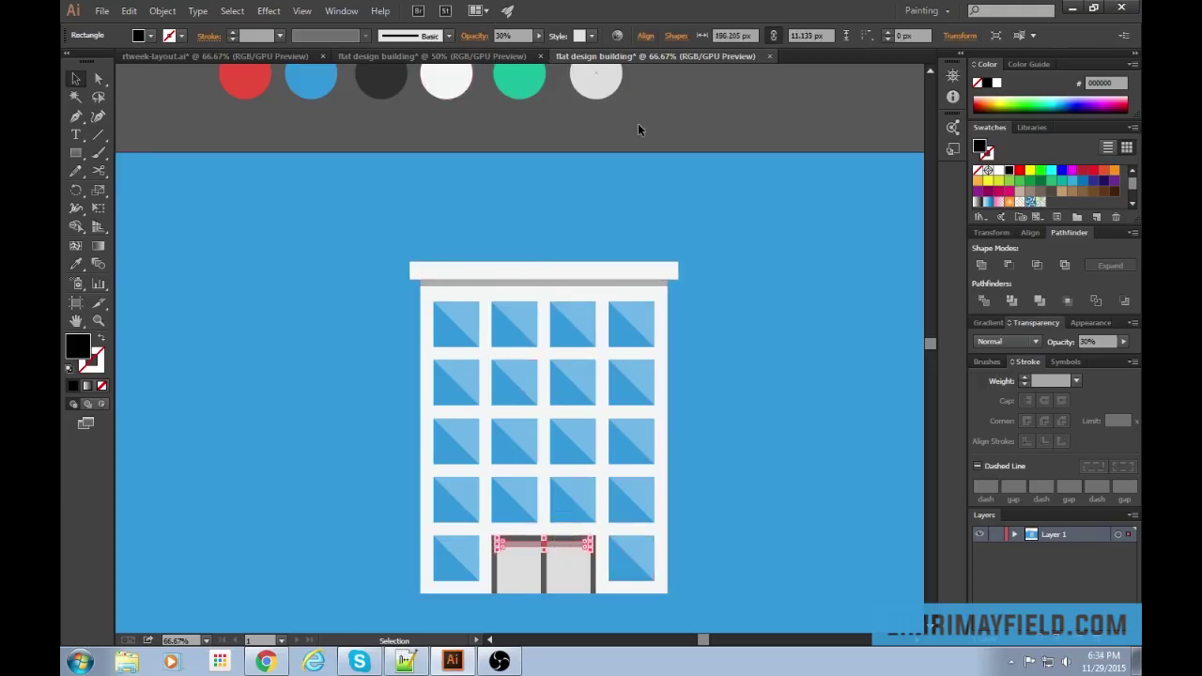
pyautogui.scroll(-2, 648, 112)
pyautogui.click(767, 100)
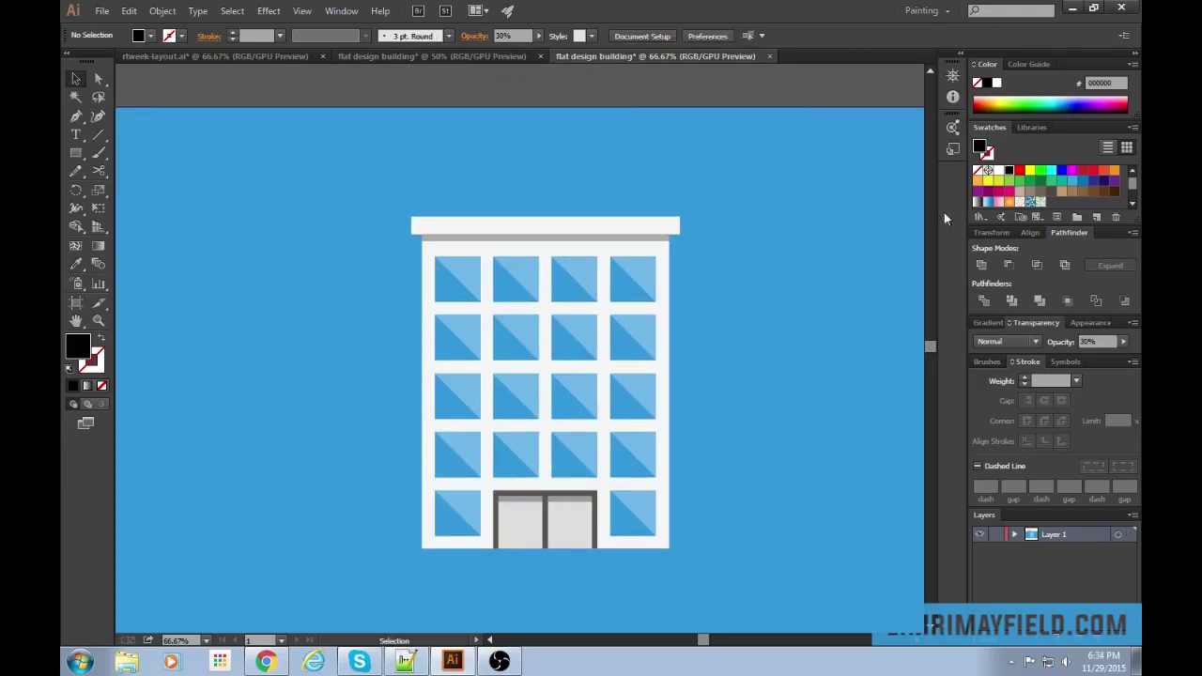
pyautogui.hotkey('ctrl', '+')
pyautogui.hotkey('ctrl', '+')
pyautogui.hotkey('ctrl', '-')
pyautogui.hotkey('ctrl', '-')
pyautogui.hotkey('ctrl', '-')
pyautogui.moveTo(768, 207); pyautogui.dragTo(778, 287)
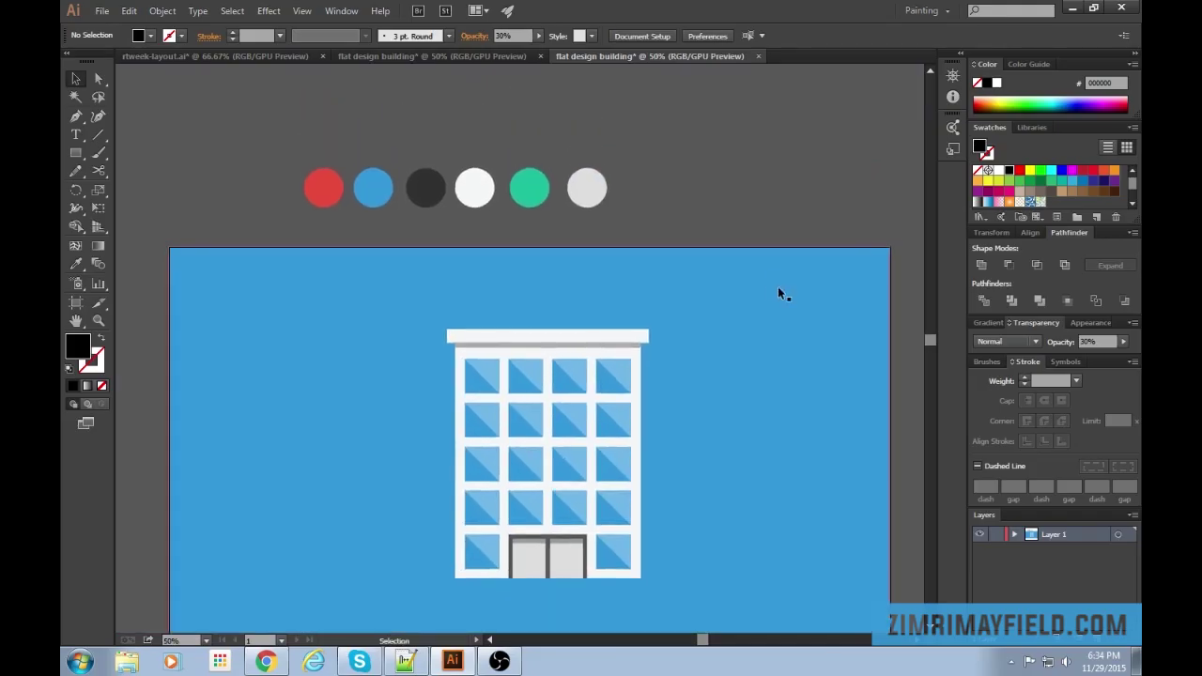
# Draw a square of about 132.7 px above the roof slab and fill it with the roof's off-white.
pyautogui.hotkey('ctrl', '+')
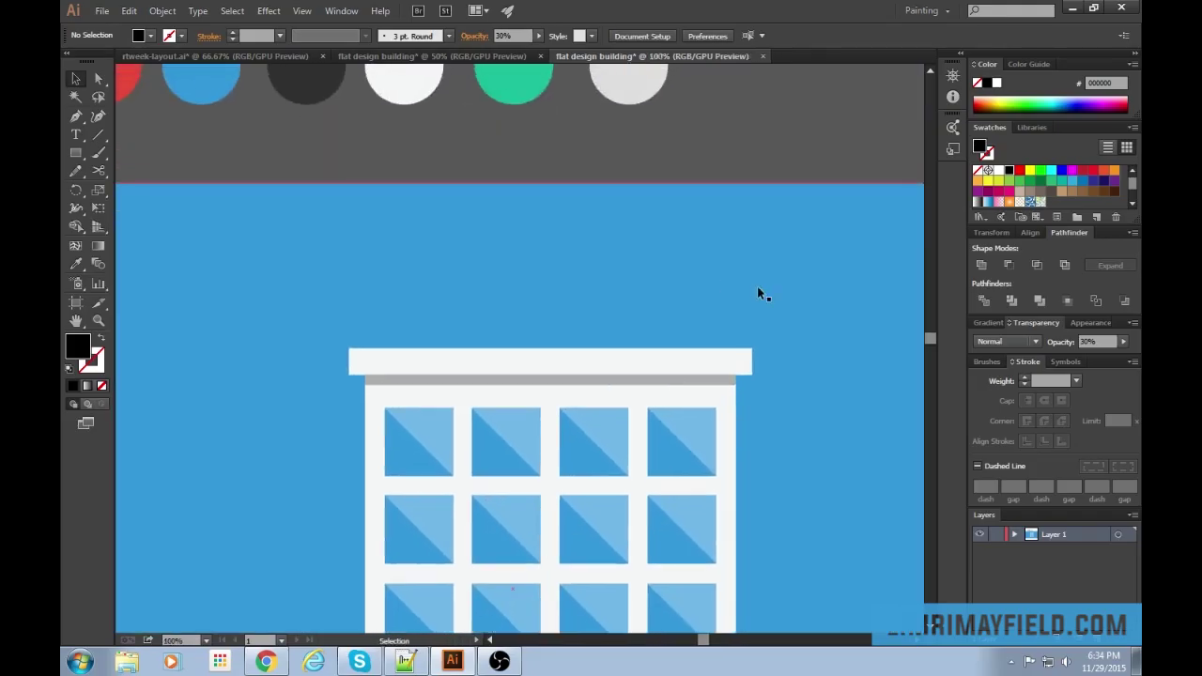
pyautogui.hotkey('ctrl', '+')
pyautogui.press('m')
pyautogui.moveTo(467, 195); pyautogui.dragTo(616, 344)
pyautogui.press('v')
pyautogui.press('i')
pyautogui.click(705, 390)
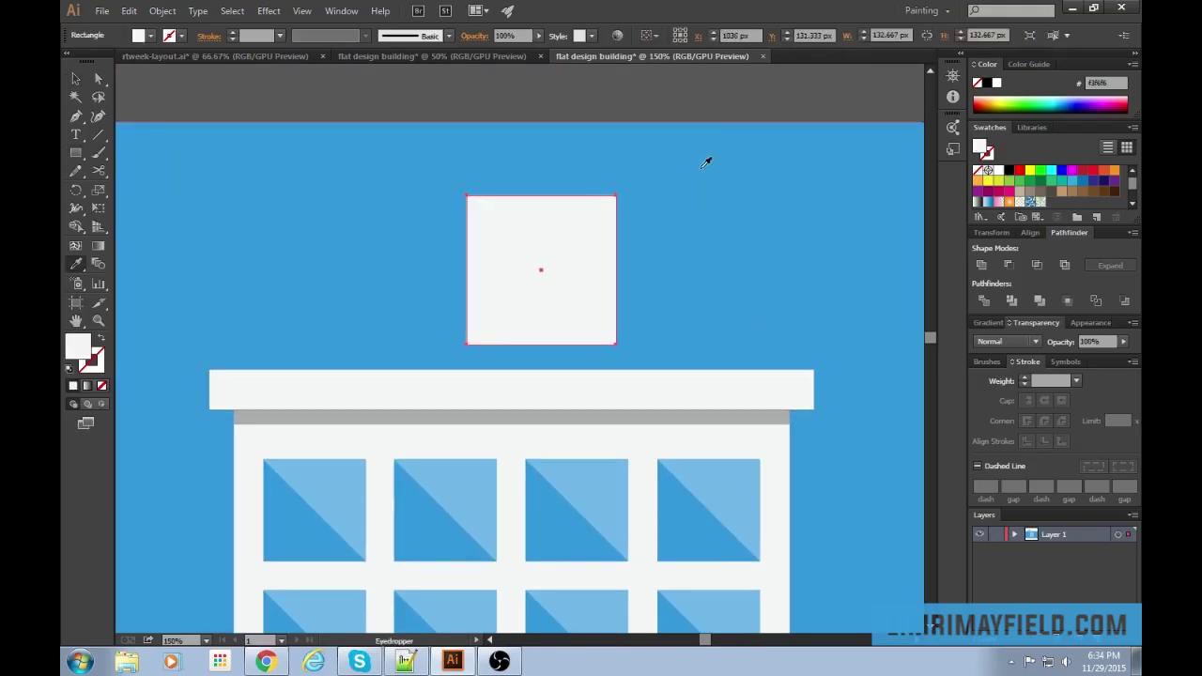
pyautogui.press('v')
pyautogui.click(708, 118)
pyautogui.moveTo(709, 118); pyautogui.dragTo(729, 202)
# Draw a vertical bar about 29 by 86 px in the middle of the square and fill it with the palette's red.
pyautogui.press('m')
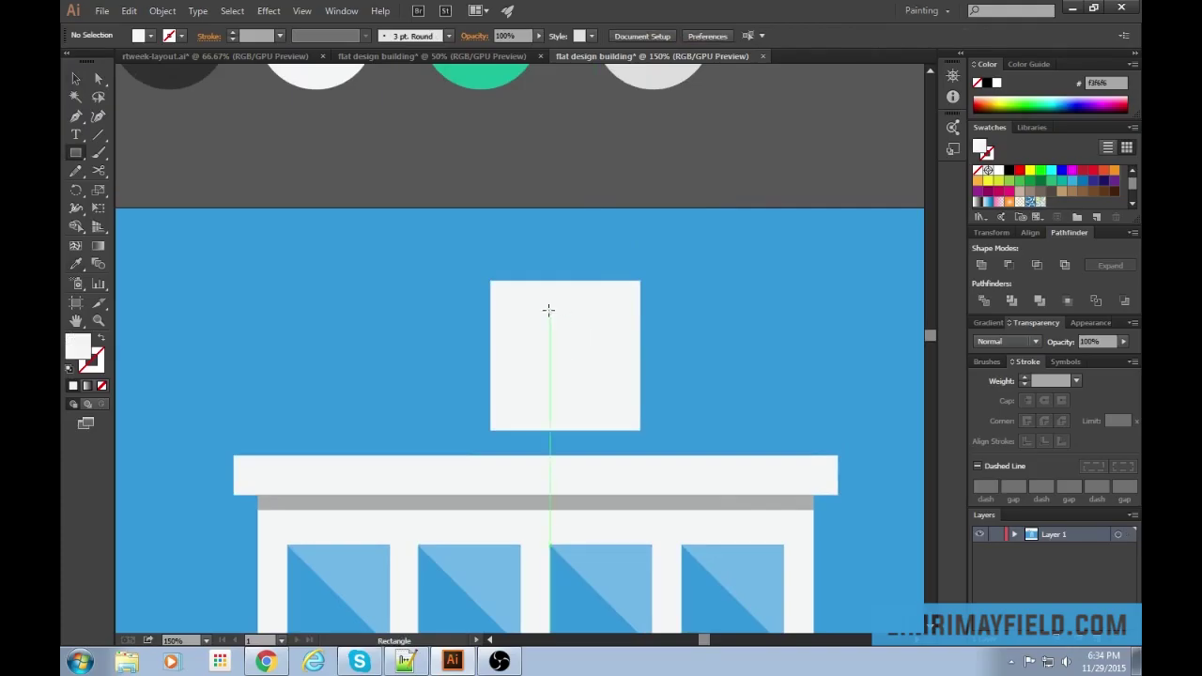
pyautogui.moveTo(551, 310)
pyautogui.mouseDown()
pyautogui.moveTo(592, 402)
pyautogui.moveTo(584, 408)
pyautogui.mouseUp()
pyautogui.press('v')
pyautogui.click(631, 151)
pyautogui.moveTo(631, 150); pyautogui.dragTo(823, 298)
pyautogui.click(776, 528)
pyautogui.hotkey('ctrl', '-')
pyautogui.hotkey('ctrl', '-')
pyautogui.press('i')
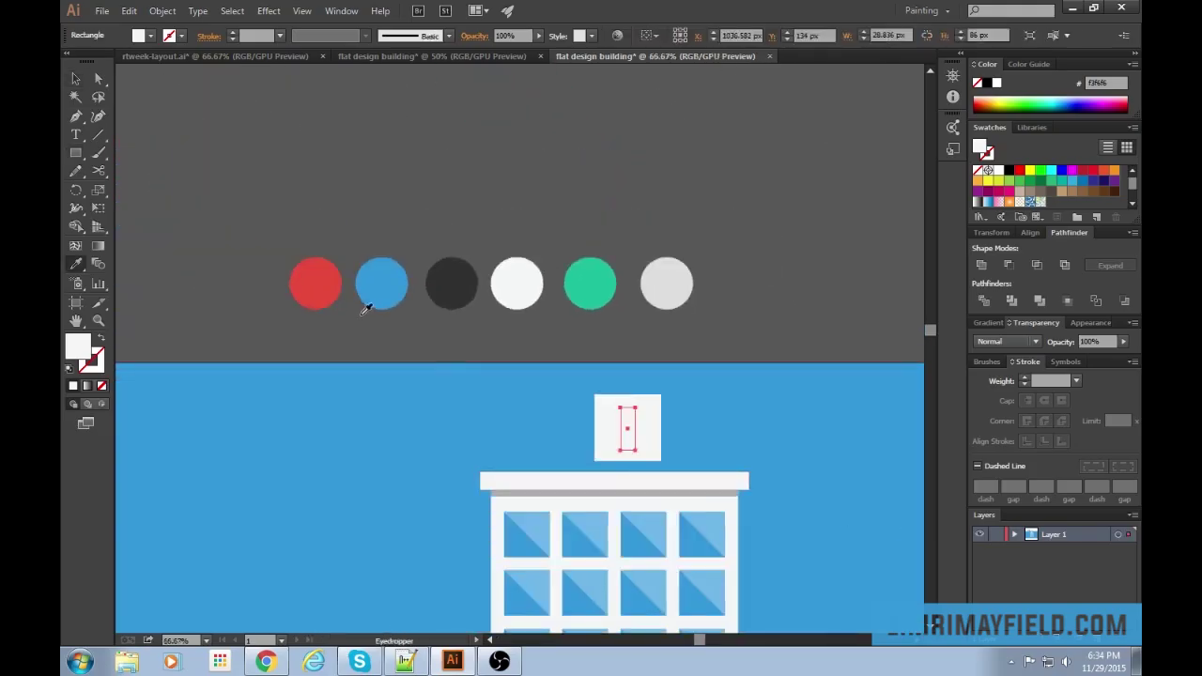
pyautogui.click(325, 286)
pyautogui.press('v')
pyautogui.click(838, 393)
# Add a copy of the red bar rotated 90 degrees about its centre to form a cross on the square.
pyautogui.moveTo(838, 393); pyautogui.dragTo(715, 334)
pyautogui.hotkey('ctrl', '+')
pyautogui.hotkey('ctrl', '+')
pyautogui.press('a')
pyautogui.click(531, 365)
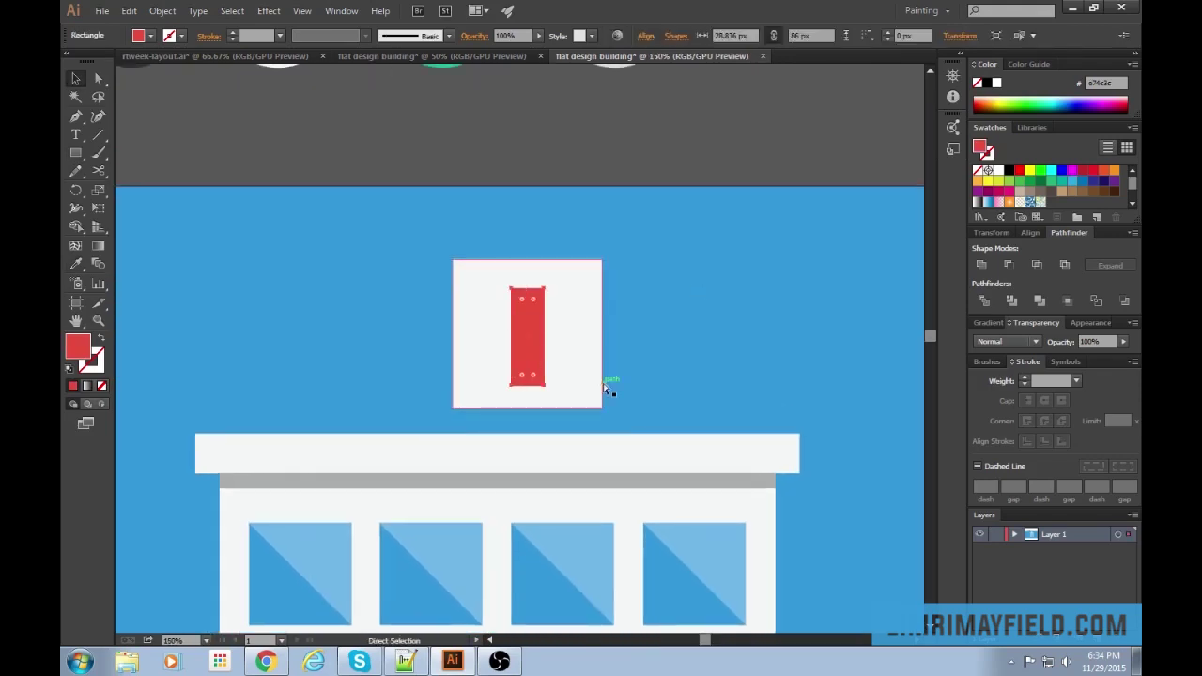
pyautogui.click(668, 166)
pyautogui.press('v')
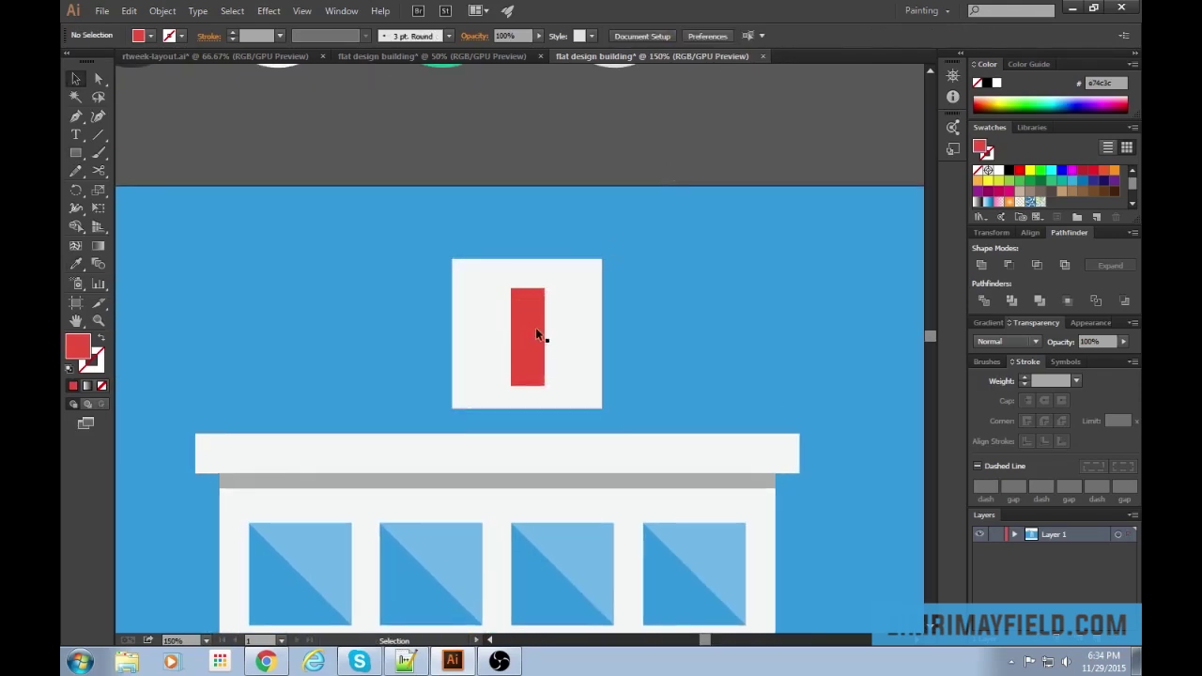
pyautogui.click(540, 294)
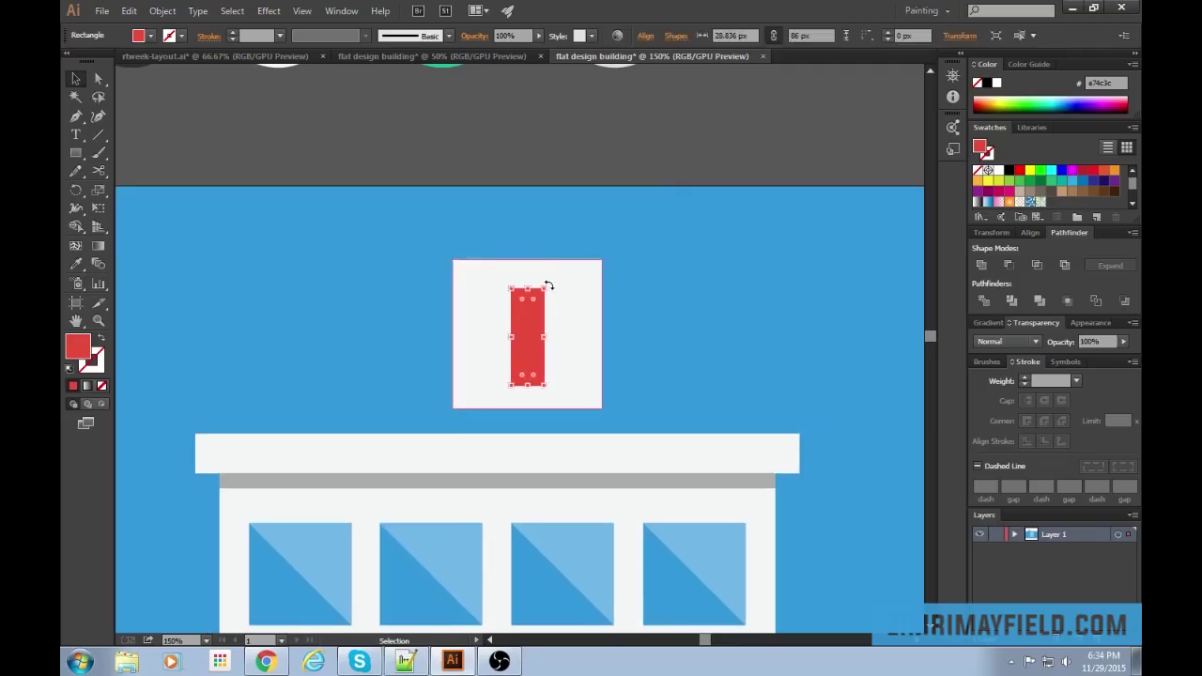
pyautogui.moveTo(549, 282); pyautogui.dragTo(590, 346)
pyautogui.click(667, 159)
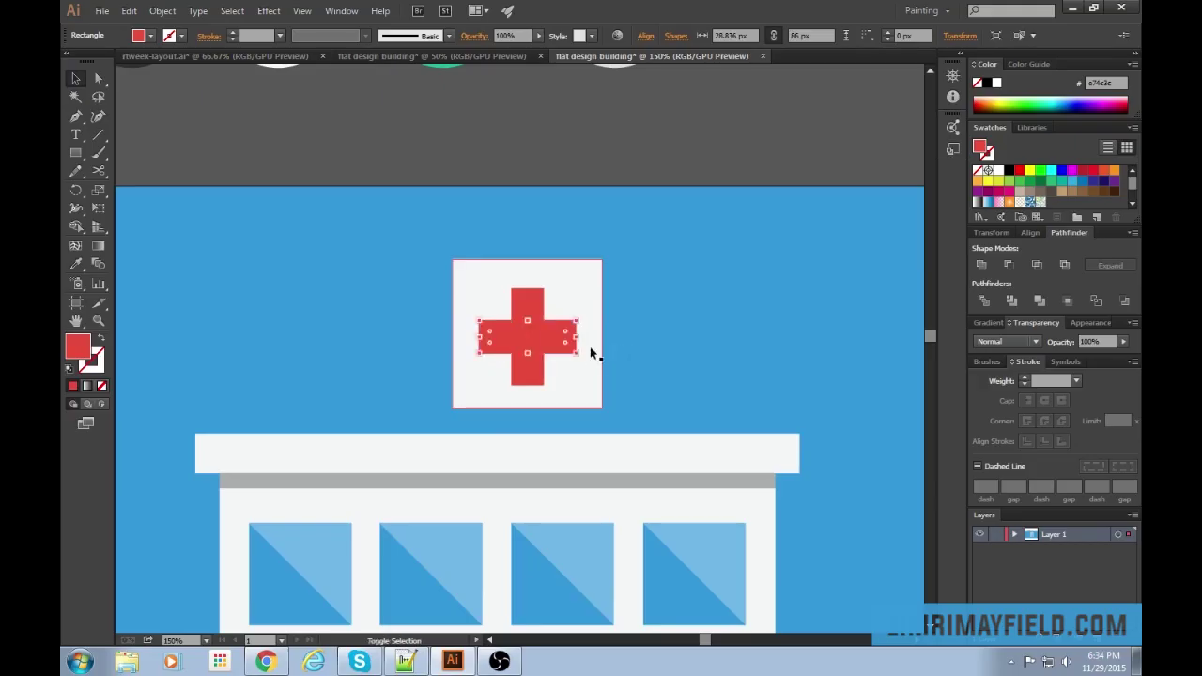
# Unite the two overlapping red bars into a single cross shape with Pathfinder.
pyautogui.click(559, 335)
pyautogui.keyDown('shift'); pyautogui.click(531, 366); pyautogui.keyUp('shift')
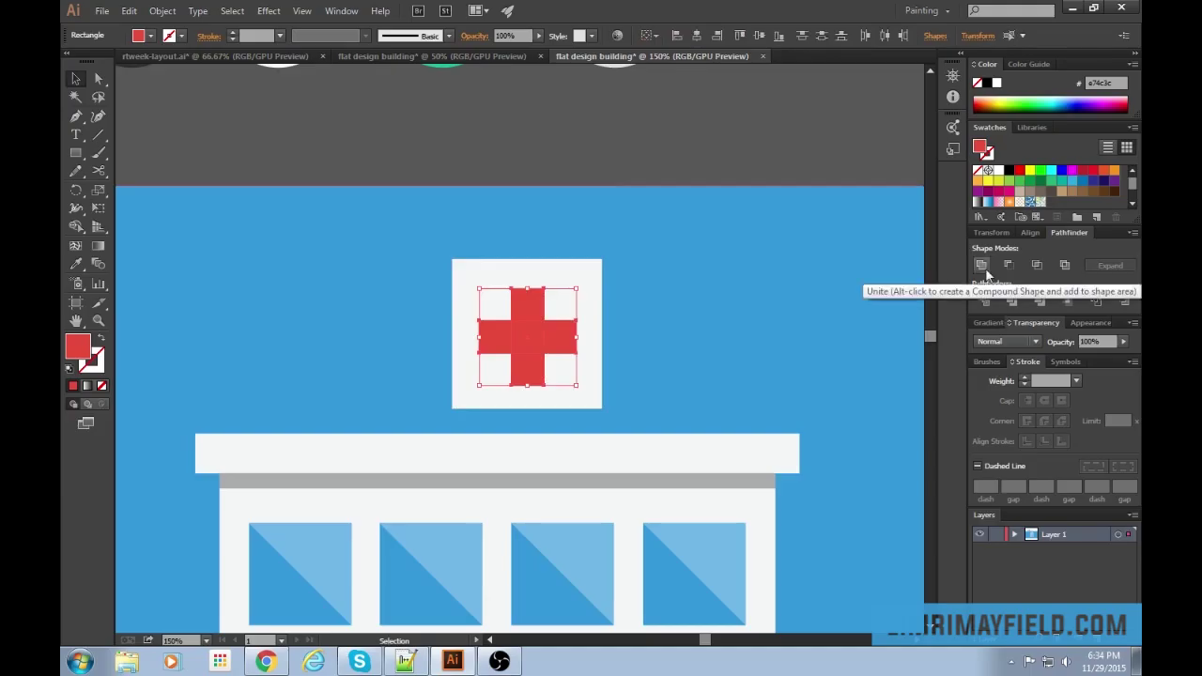
pyautogui.click(982, 267)
pyautogui.click(650, 206)
pyautogui.moveTo(667, 240)
pyautogui.mouseDown()
pyautogui.moveTo(671, 219)
pyautogui.moveTo(667, 243)
pyautogui.mouseUp()
# Centre the red cross and the off-white square on each other horizontally and vertically.
pyautogui.click(544, 342)
pyautogui.keyDown('shift'); pyautogui.click(591, 299); pyautogui.keyUp('shift')
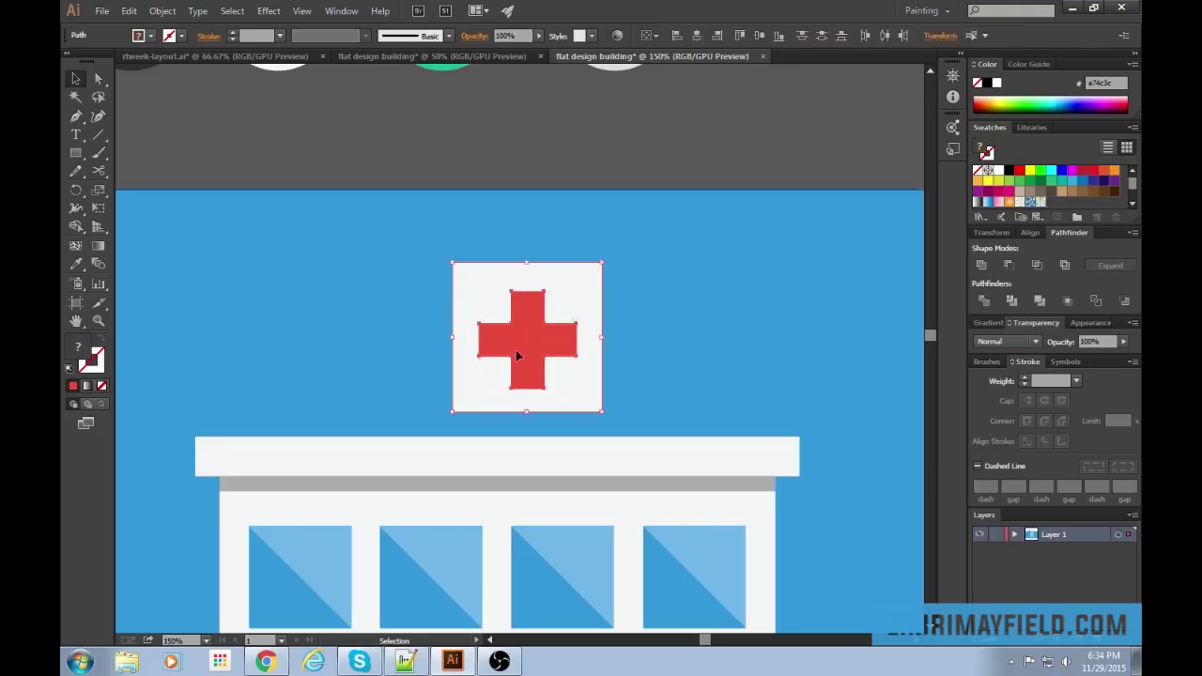
pyautogui.click(697, 37)
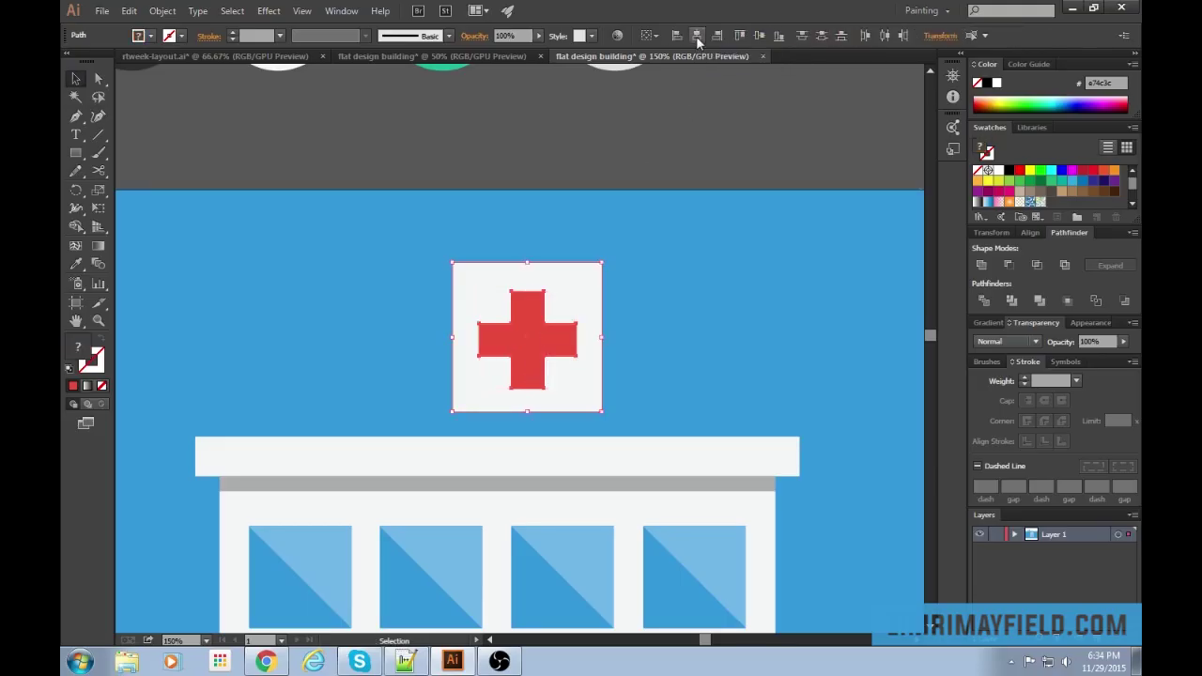
pyautogui.click(757, 34)
pyautogui.click(647, 156)
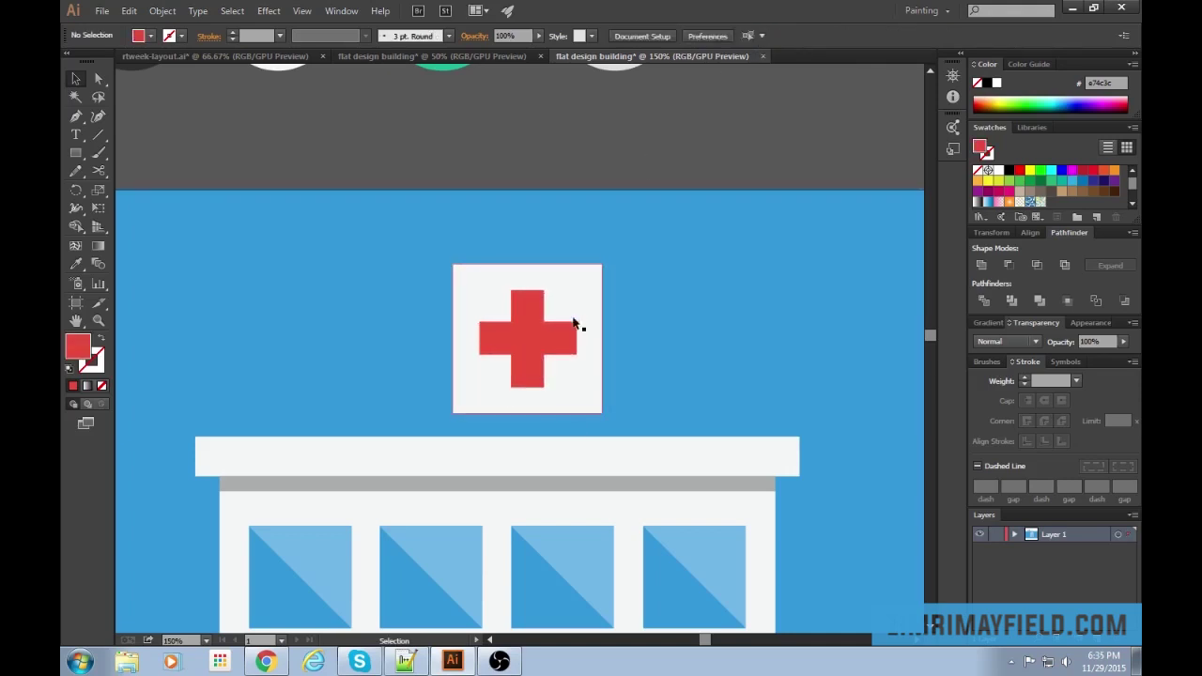
# Move the cross sign down so its lower edge rests on the roof slab, roughly midway along it.
pyautogui.hotkey('ctrl', '-')
pyautogui.hotkey('ctrl', '-')
pyautogui.hotkey('ctrl', '-')
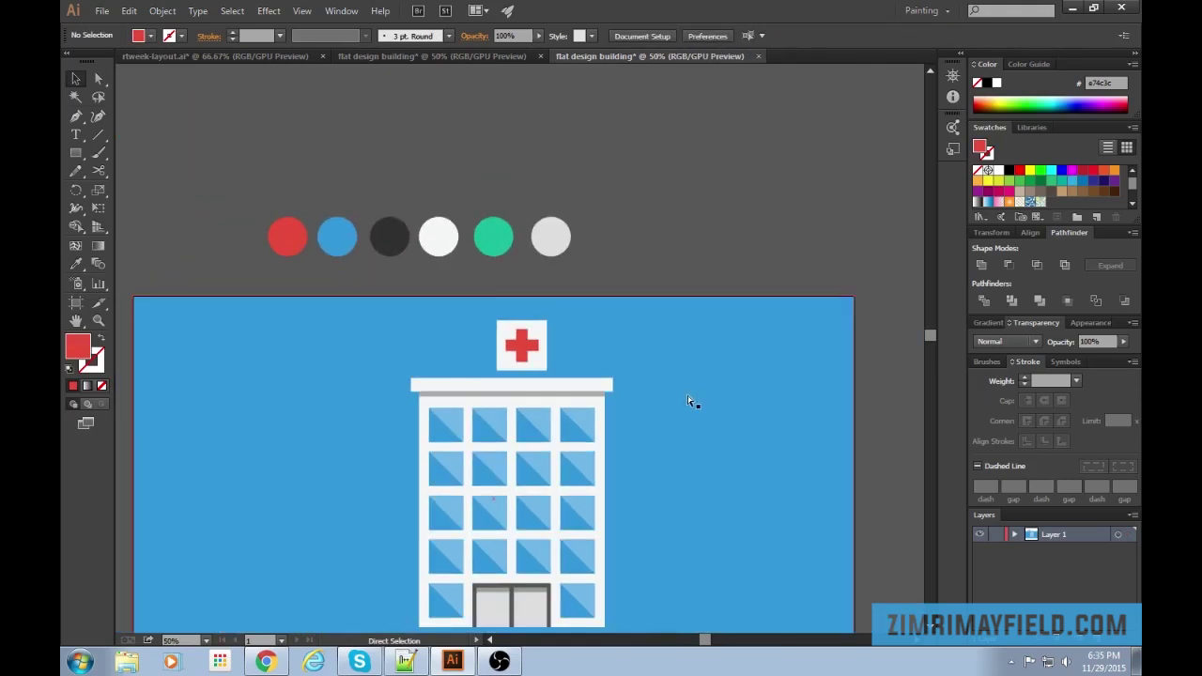
pyautogui.hotkey('ctrl', '+')
pyautogui.hotkey('ctrl', '+')
pyautogui.hotkey('ctrl', '-')
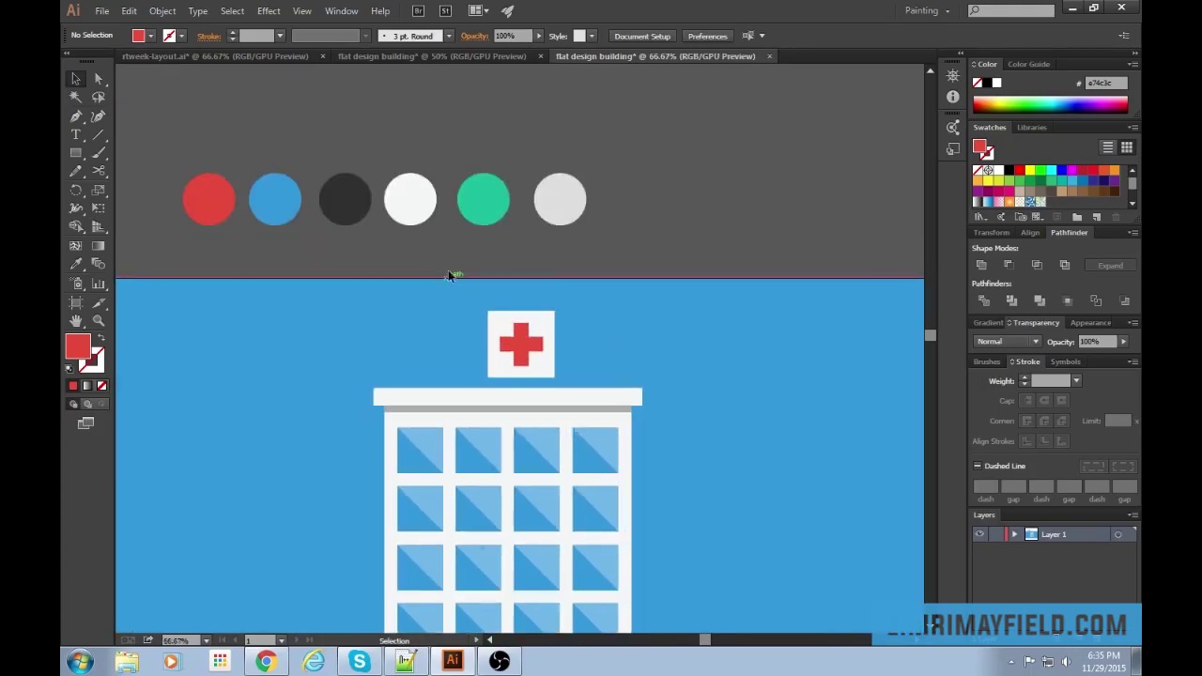
pyautogui.scroll(-3, 663, 279)
pyautogui.scroll(2, 667, 235)
pyautogui.click(568, 328)
pyautogui.moveTo(555, 304); pyautogui.dragTo(540, 313)
pyautogui.click(721, 197)
pyautogui.moveTo(743, 354); pyautogui.dragTo(750, 259)
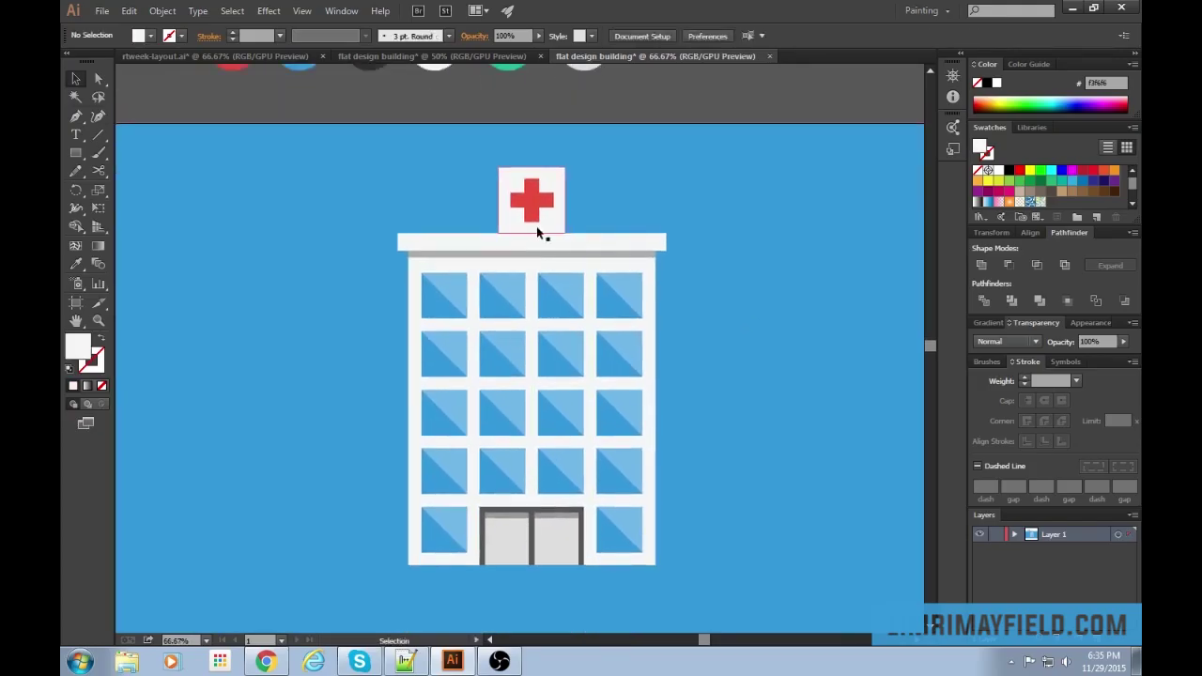
pyautogui.scroll(2, 660, 126)
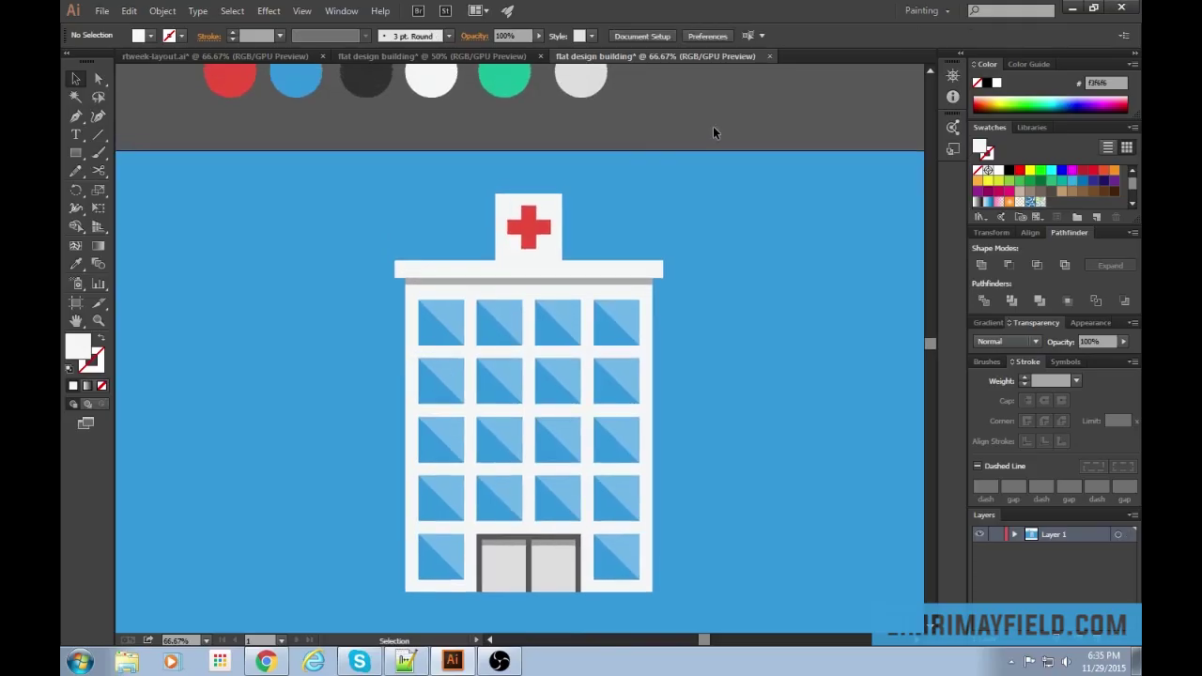
# Select the red cross together with its off-white square and group them as one sign.
pyautogui.click(542, 237)
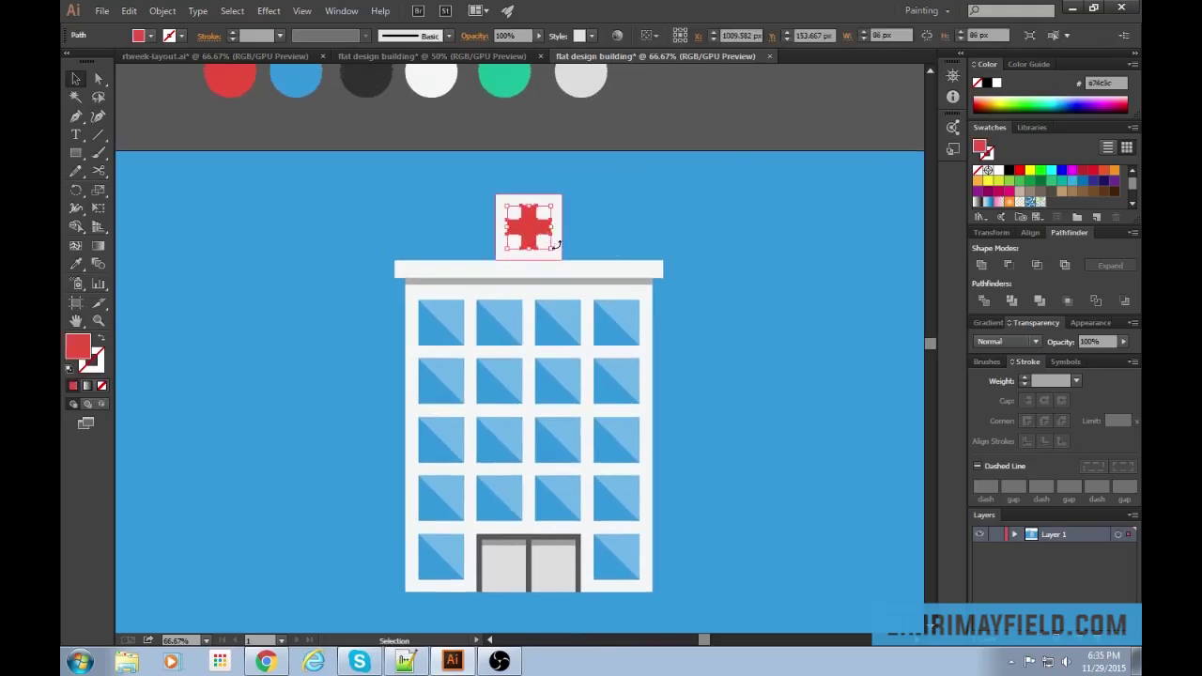
pyautogui.keyDown('shift'); pyautogui.click(559, 243); pyautogui.keyUp('shift')
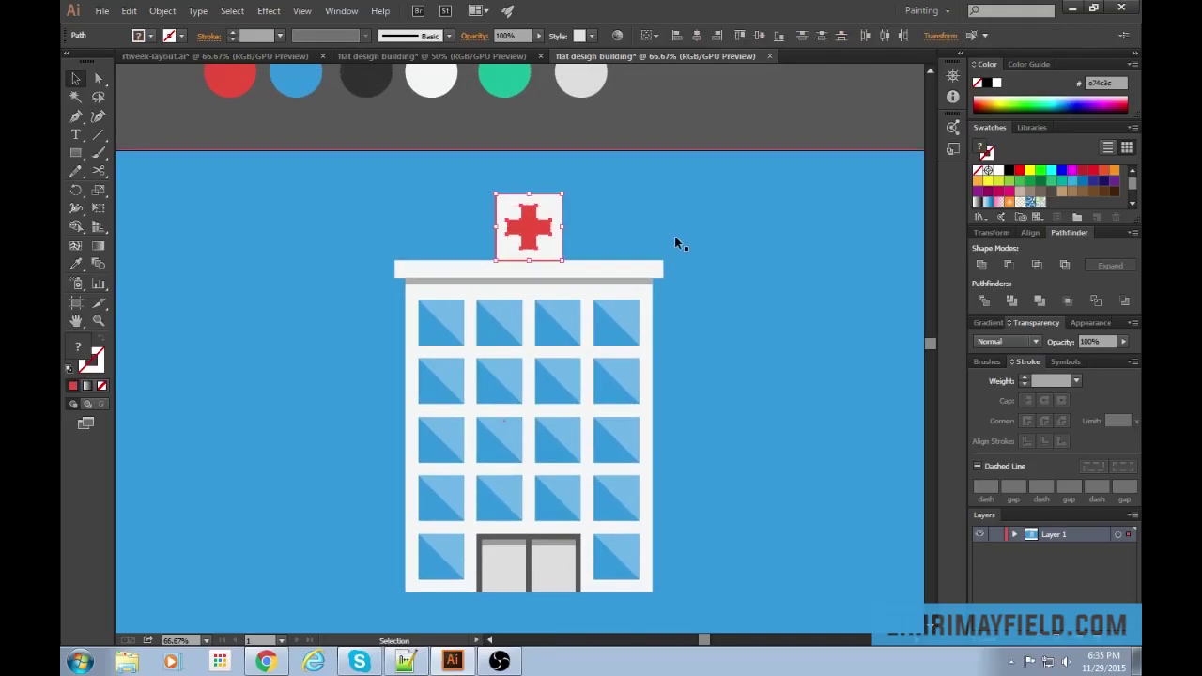
pyautogui.click(712, 119)
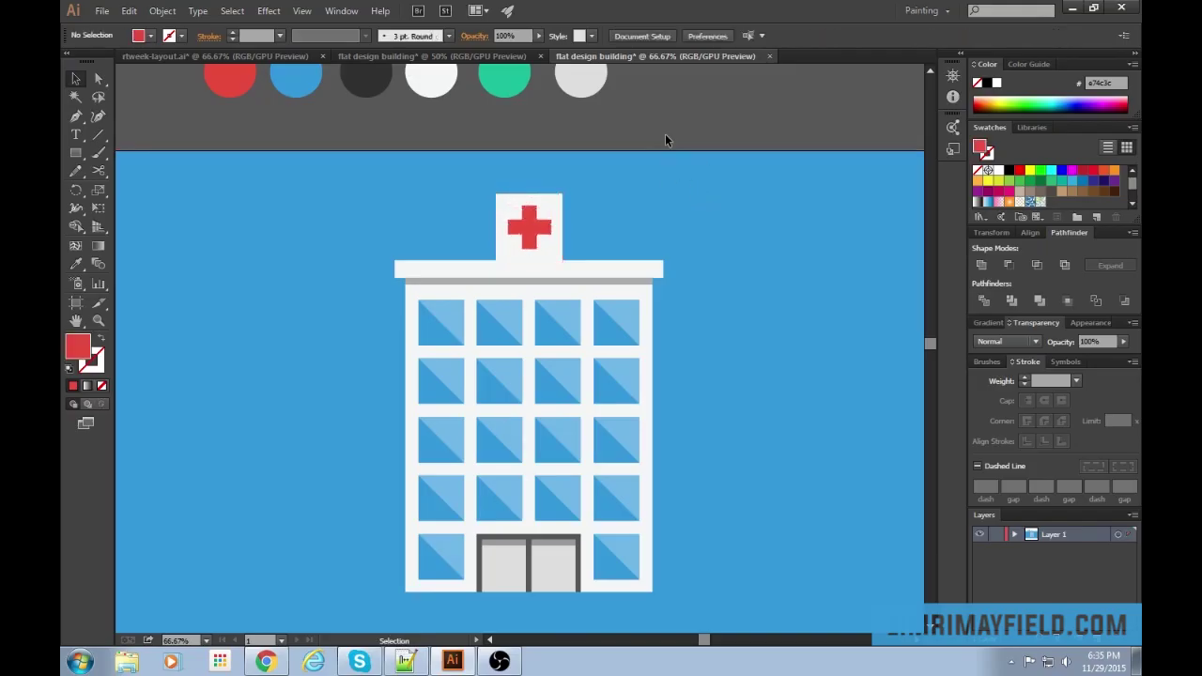
pyautogui.moveTo(470, 141); pyautogui.dragTo(604, 248)
pyautogui.keyDown('shift'); pyautogui.click(686, 202); pyautogui.keyUp('shift')
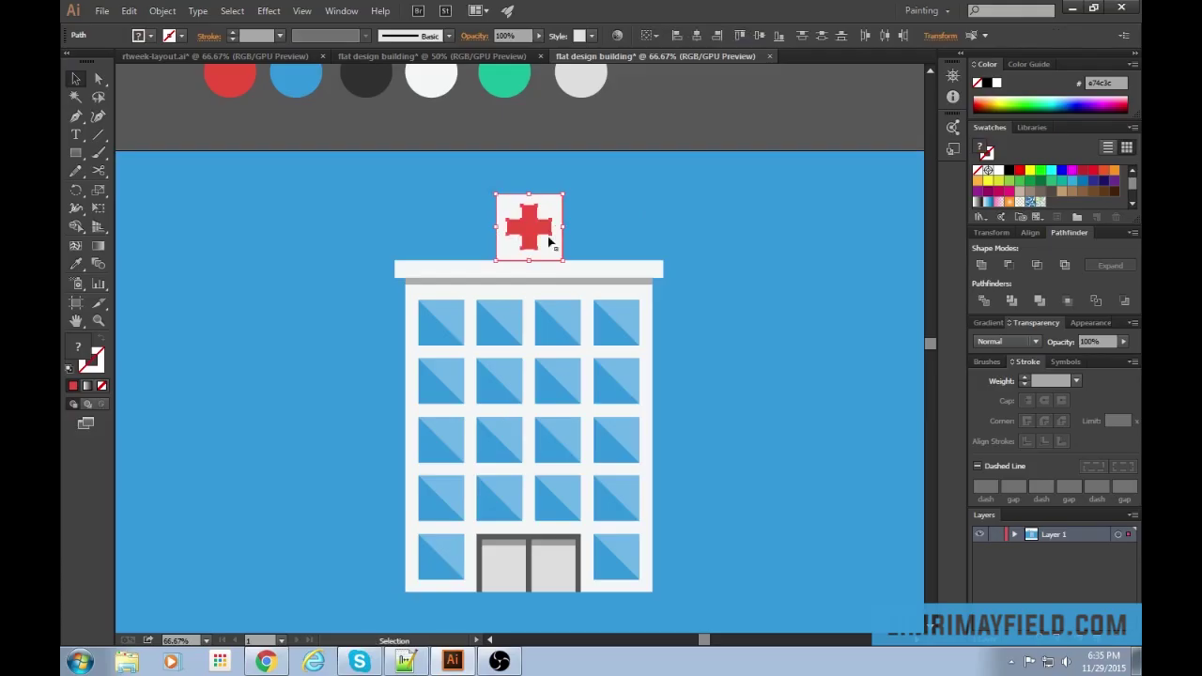
pyautogui.click(682, 93)
# Align the grouped sign and the building group on their horizontal centres.
pyautogui.moveTo(735, 386); pyautogui.dragTo(734, 316)
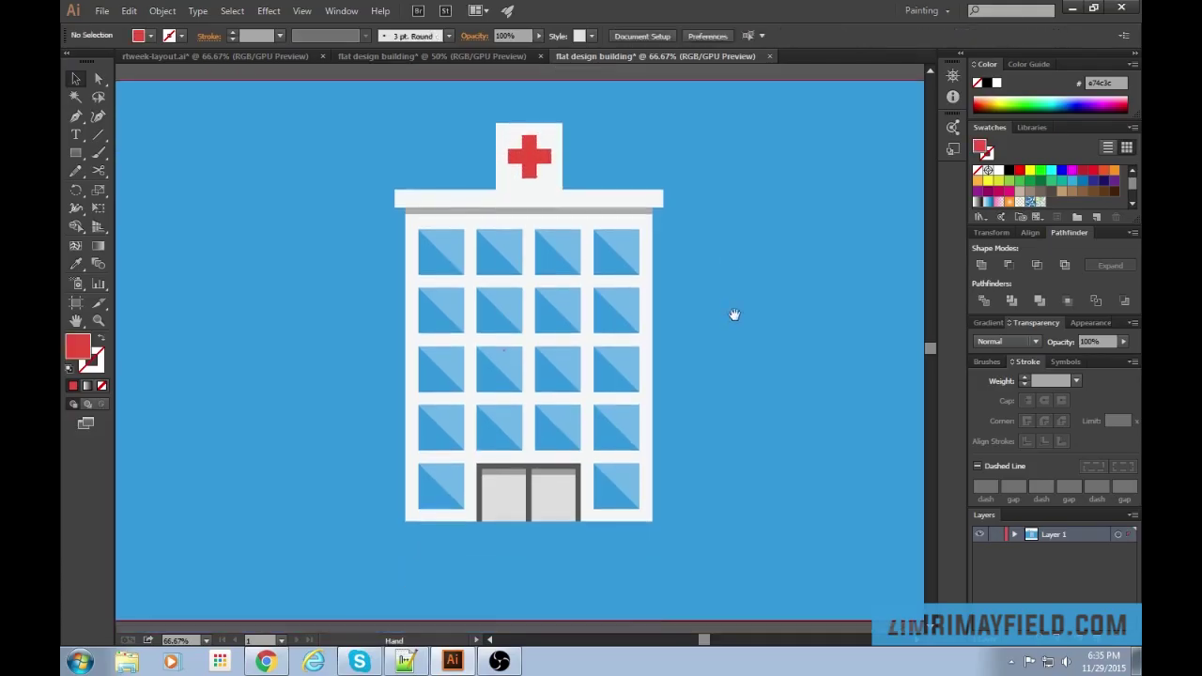
pyautogui.moveTo(369, 202); pyautogui.dragTo(617, 266)
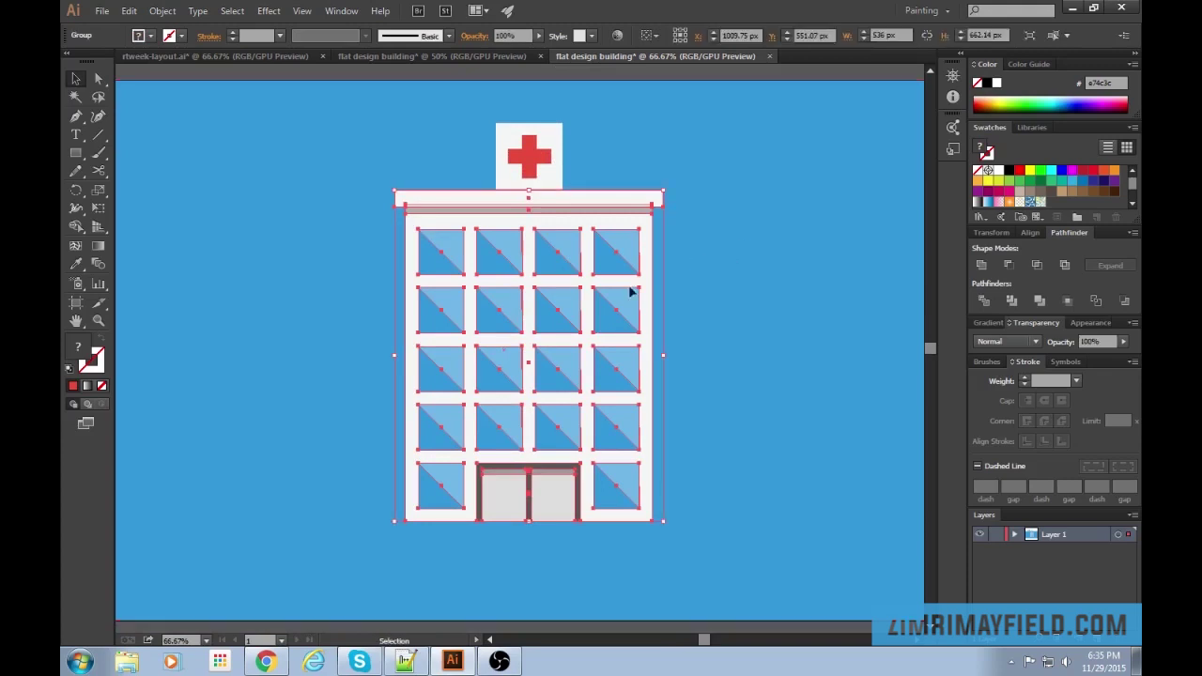
pyautogui.keyDown('shift'); pyautogui.click(560, 186); pyautogui.keyUp('shift')
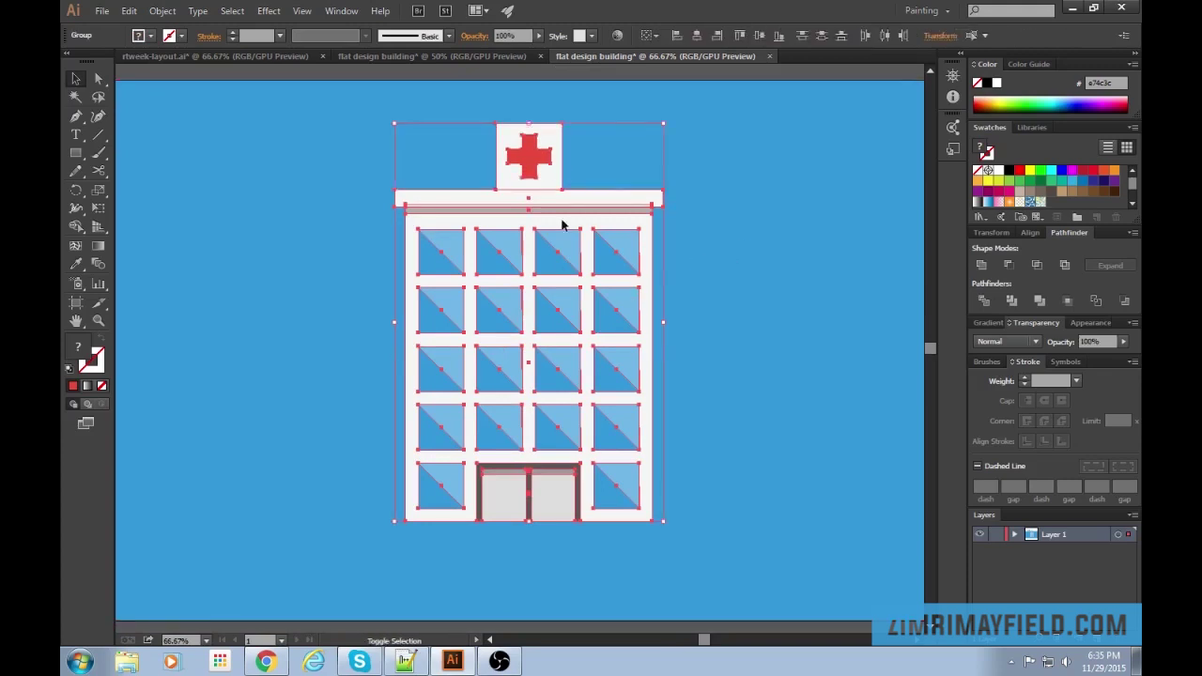
pyautogui.click(696, 36)
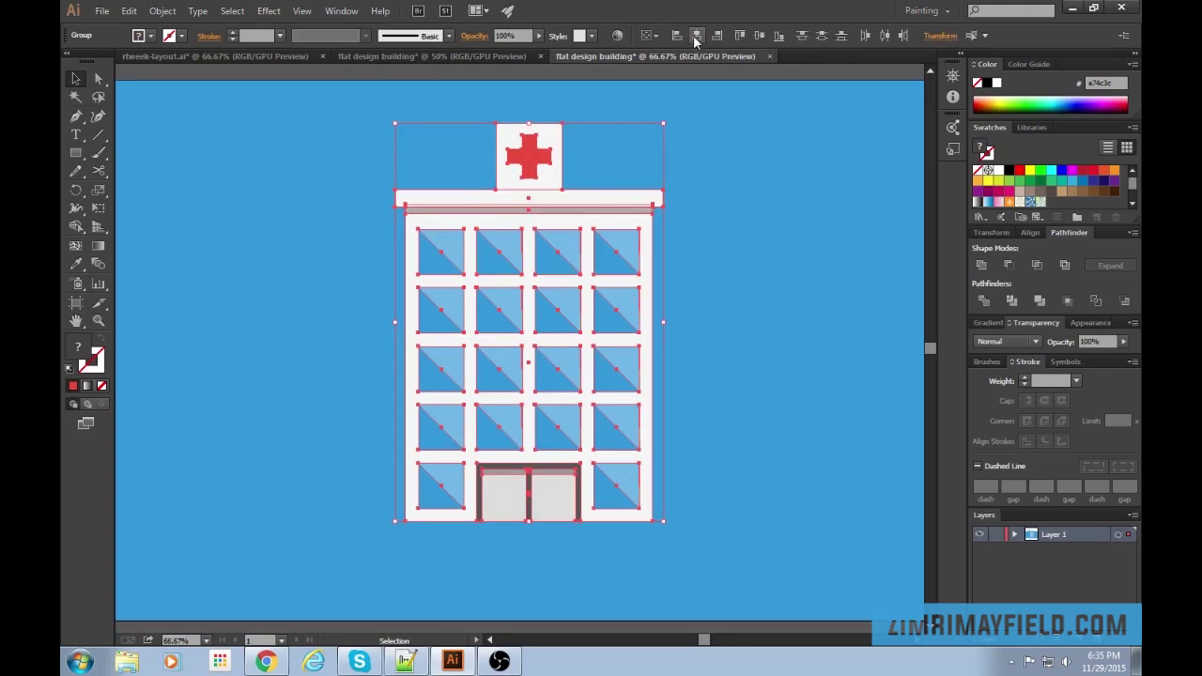
pyautogui.moveTo(768, 111); pyautogui.dragTo(770, 178)
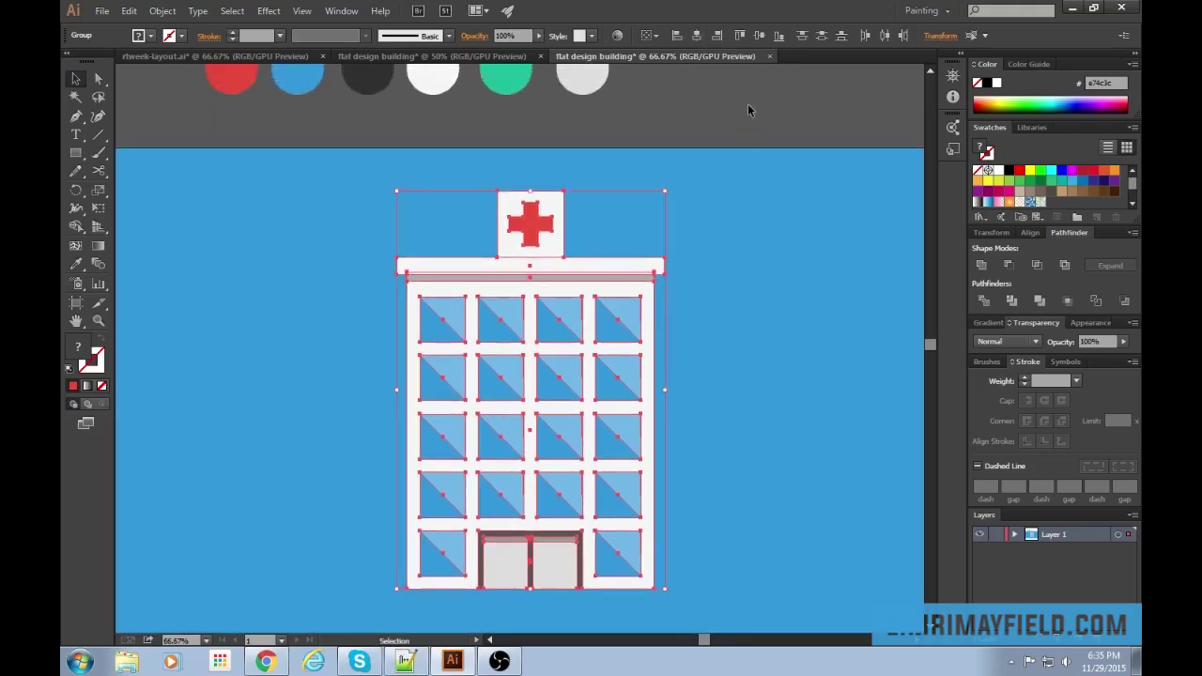
pyautogui.click(748, 104)
# Shift the sign towards the roof's right end and realign it with the building on their horizontal centres.
pyautogui.moveTo(537, 232); pyautogui.dragTo(608, 233)
pyautogui.click(753, 120)
pyautogui.click(620, 364)
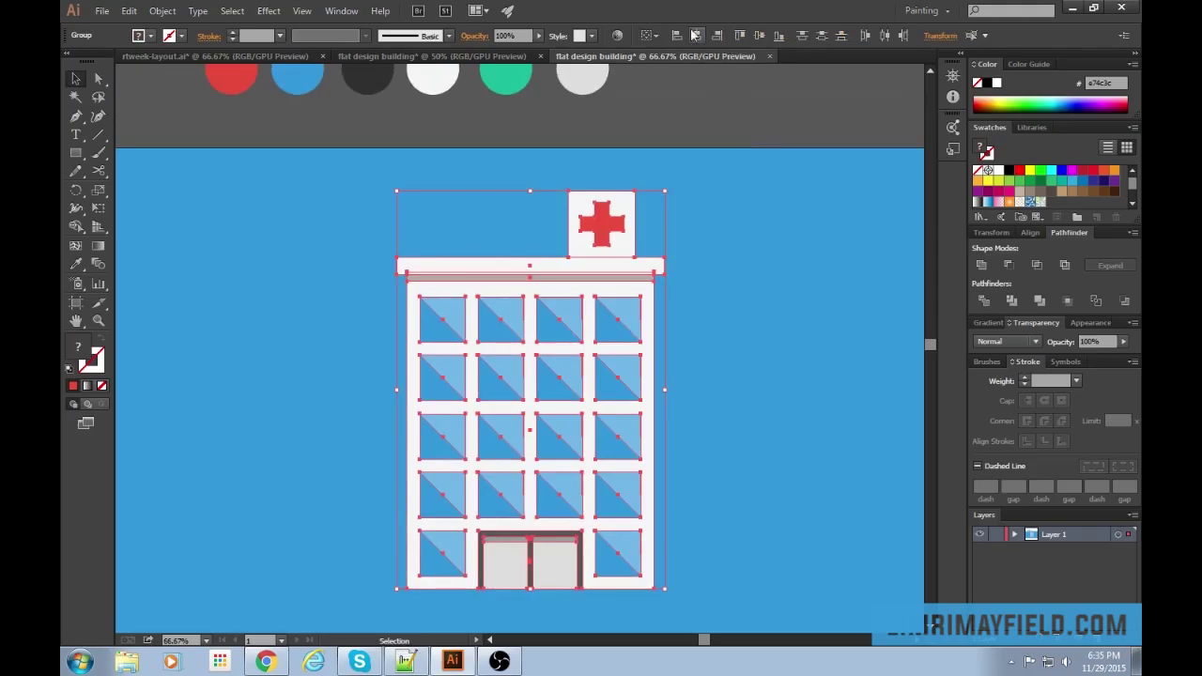
pyautogui.click(696, 37)
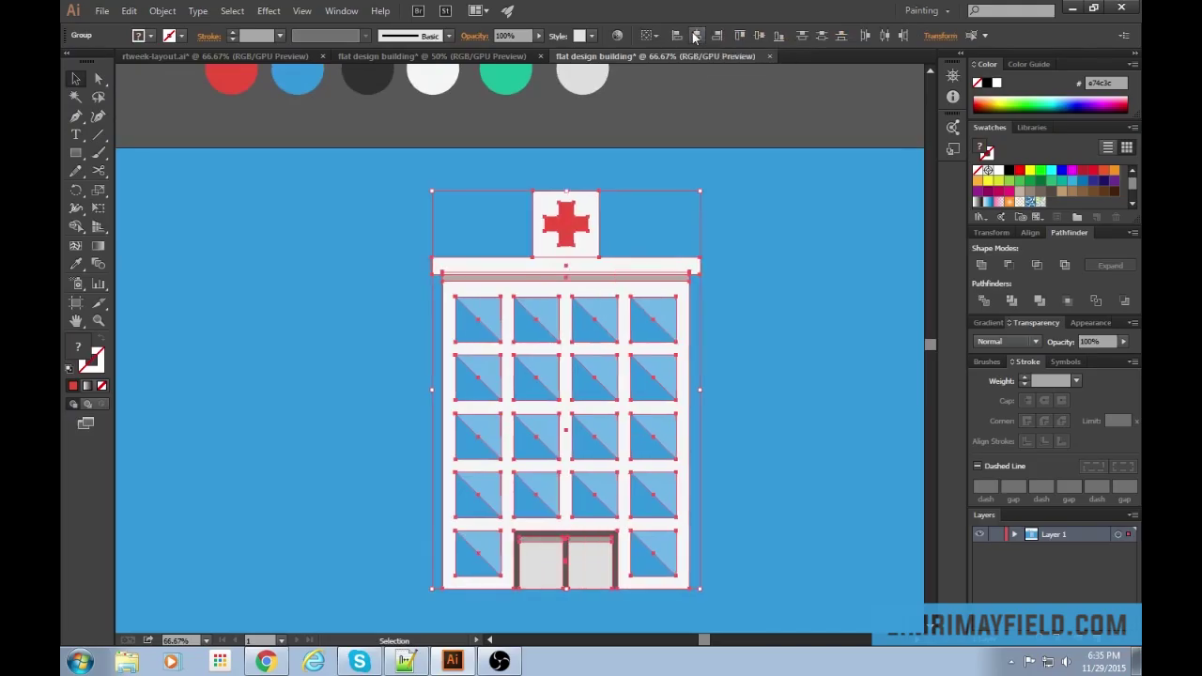
pyautogui.click(675, 131)
# Select the building and sign without the background, and move them left and slightly down on the blue artboard.
pyautogui.moveTo(682, 156); pyautogui.dragTo(708, 100)
pyautogui.hotkey('ctrl', '-')
pyautogui.press('v')
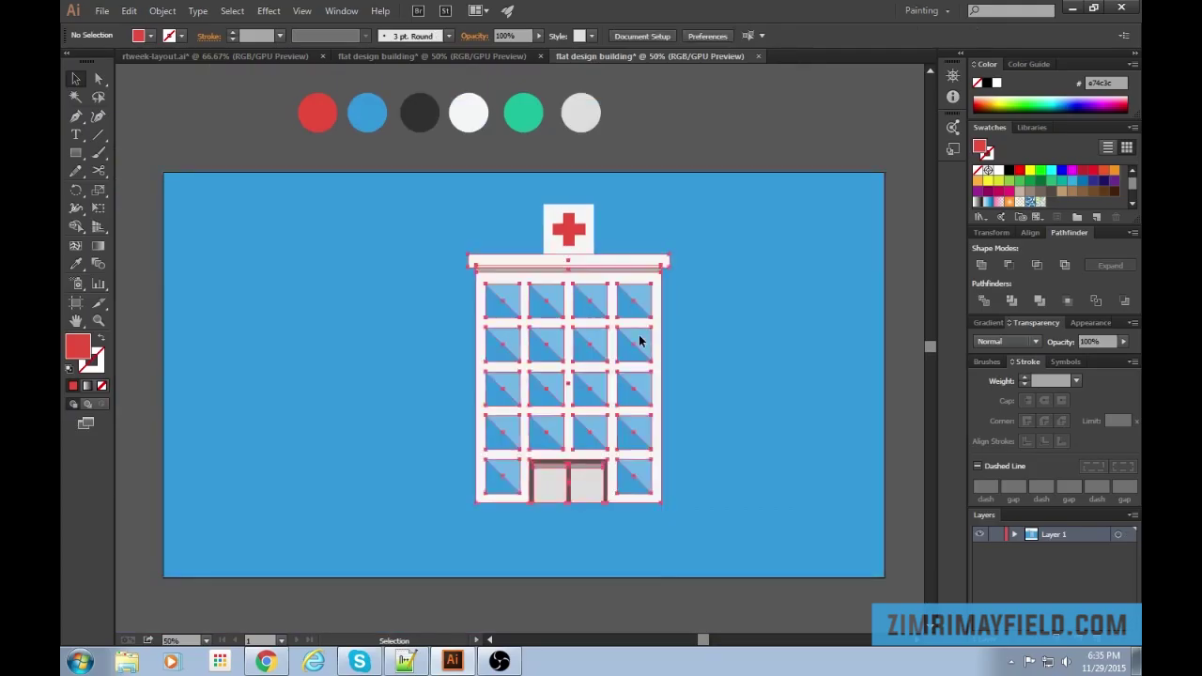
pyautogui.click(557, 375)
pyautogui.hotkey('ctrl', 'shift', 'a')
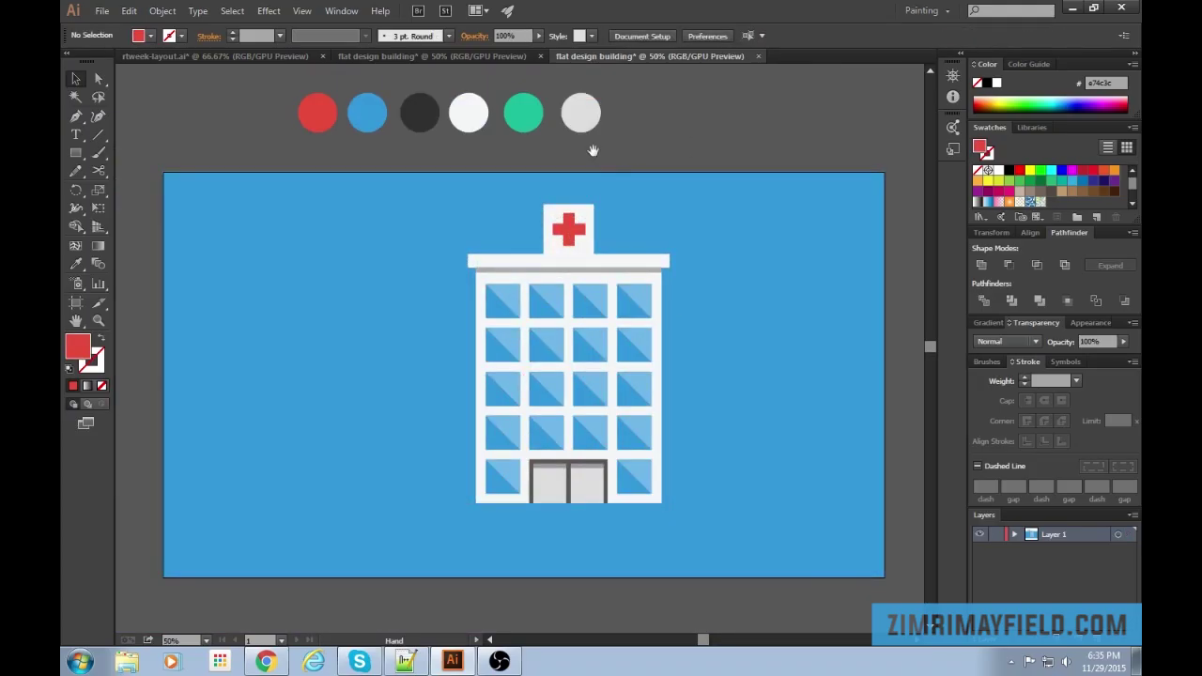
pyautogui.hotkey('ctrl', 'a')
pyautogui.keyDown('shift'); pyautogui.click(757, 412); pyautogui.keyUp('shift')
pyautogui.moveTo(658, 345); pyautogui.dragTo(595, 355)
pyautogui.click(701, 580)
pyautogui.moveTo(701, 579); pyautogui.dragTo(744, 568)
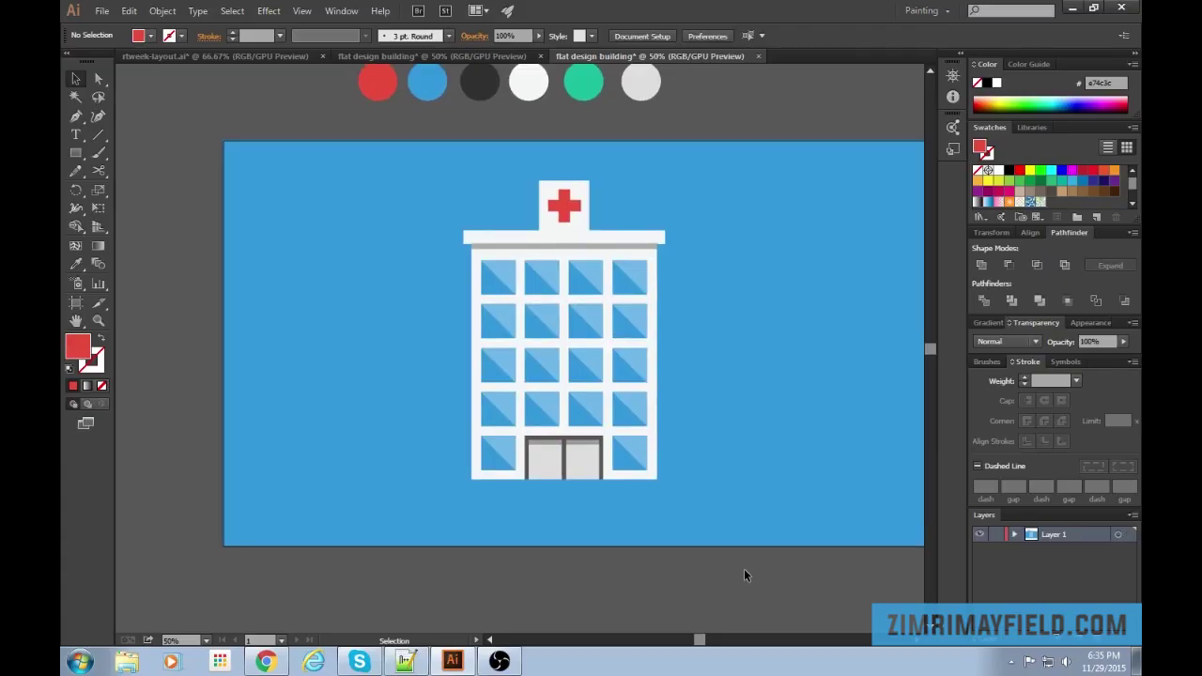
# Draw a narrow vertical red handle on each door, one on either side of the central post.
pyautogui.hotkey('ctrl', '+')
pyautogui.hotkey('ctrl', '+')
pyautogui.hotkey('ctrl', '+')
pyautogui.moveTo(747, 574); pyautogui.dragTo(681, 350)
pyautogui.hotkey('ctrl', '+')
pyautogui.moveTo(711, 514); pyautogui.dragTo(689, 451)
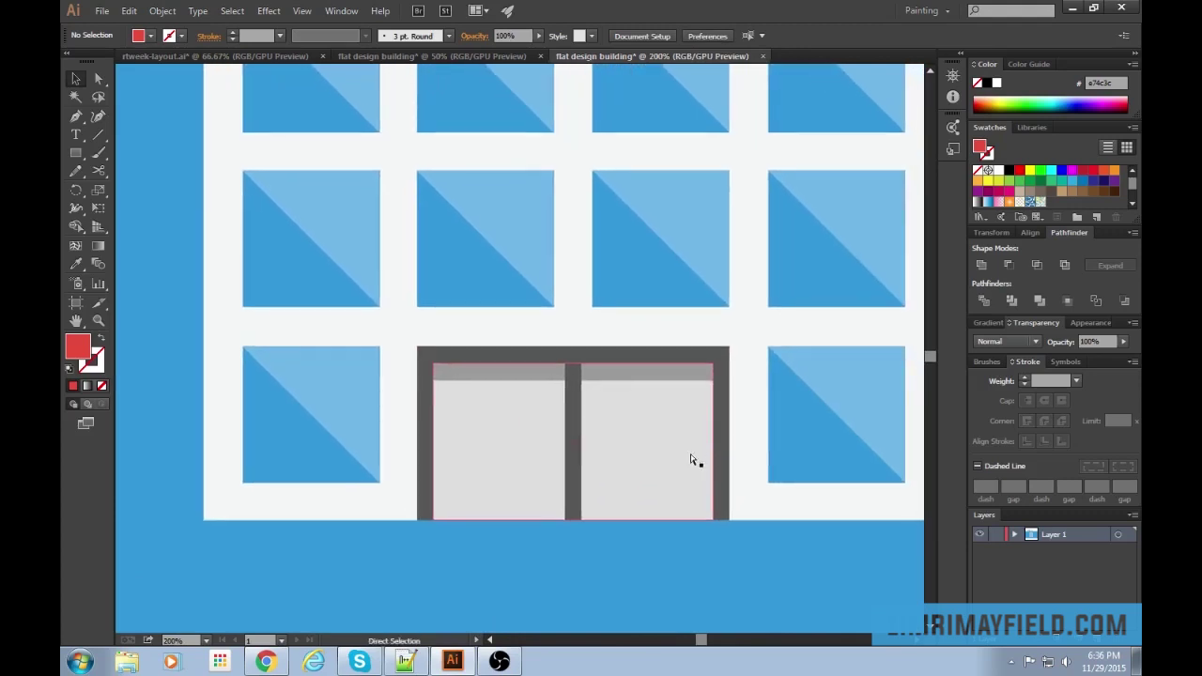
pyautogui.hotkey('ctrl', '+')
pyautogui.hotkey('ctrl', '+')
pyautogui.hotkey('ctrl', '+')
pyautogui.moveTo(790, 546); pyautogui.dragTo(674, 336)
pyautogui.hotkey('ctrl', '-')
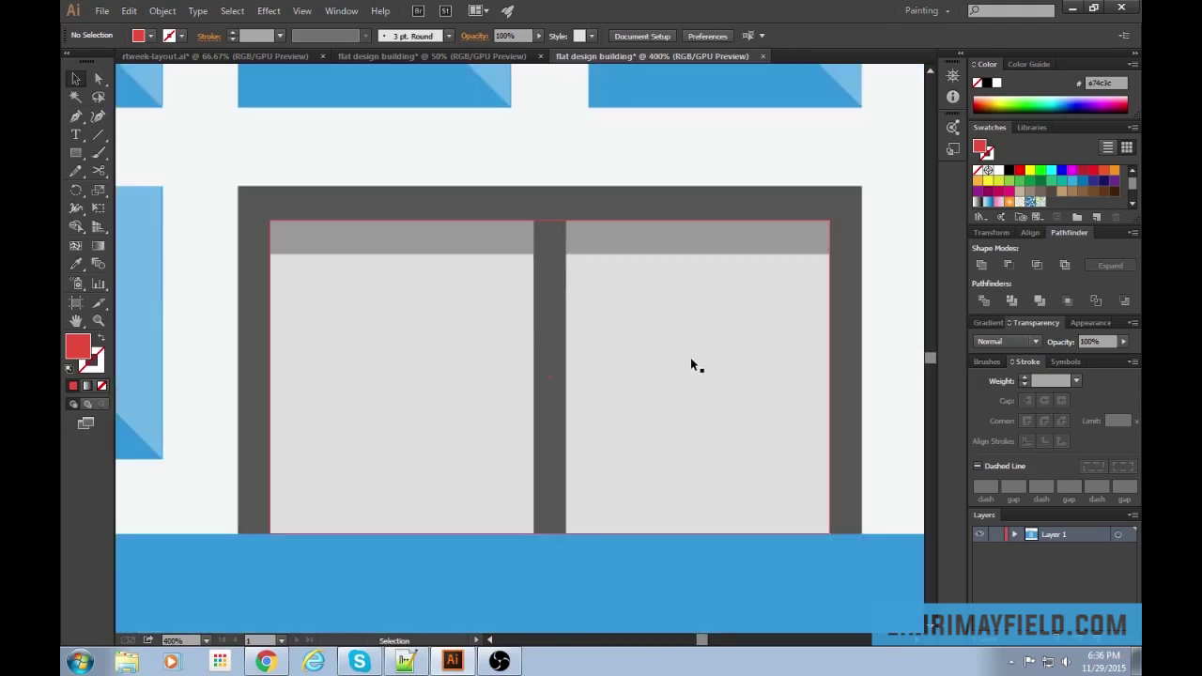
pyautogui.press('m')
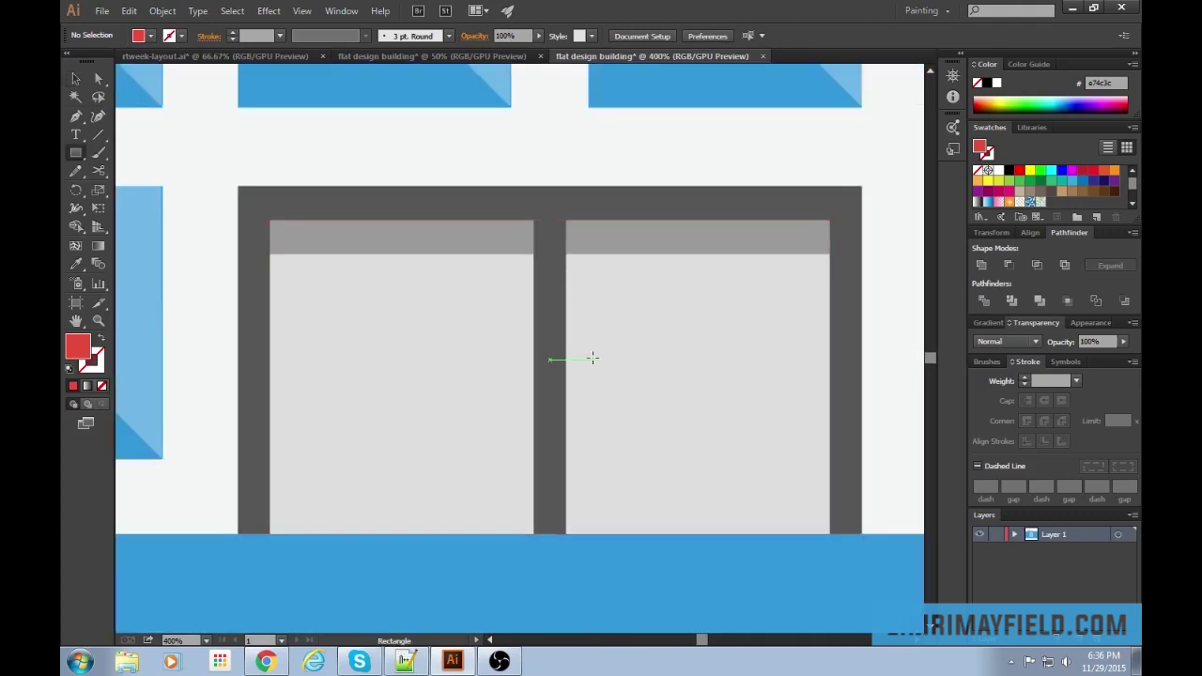
pyautogui.moveTo(588, 360); pyautogui.dragTo(503, 406)
pyautogui.press('v')
pyautogui.hotkey('ctrl', 'shift', 'a')
# Draw a spacer rectangle about 7.2 by 5.6 px between the central post and the right handle and fill it bright green.
pyautogui.hotkey('ctrl', '+')
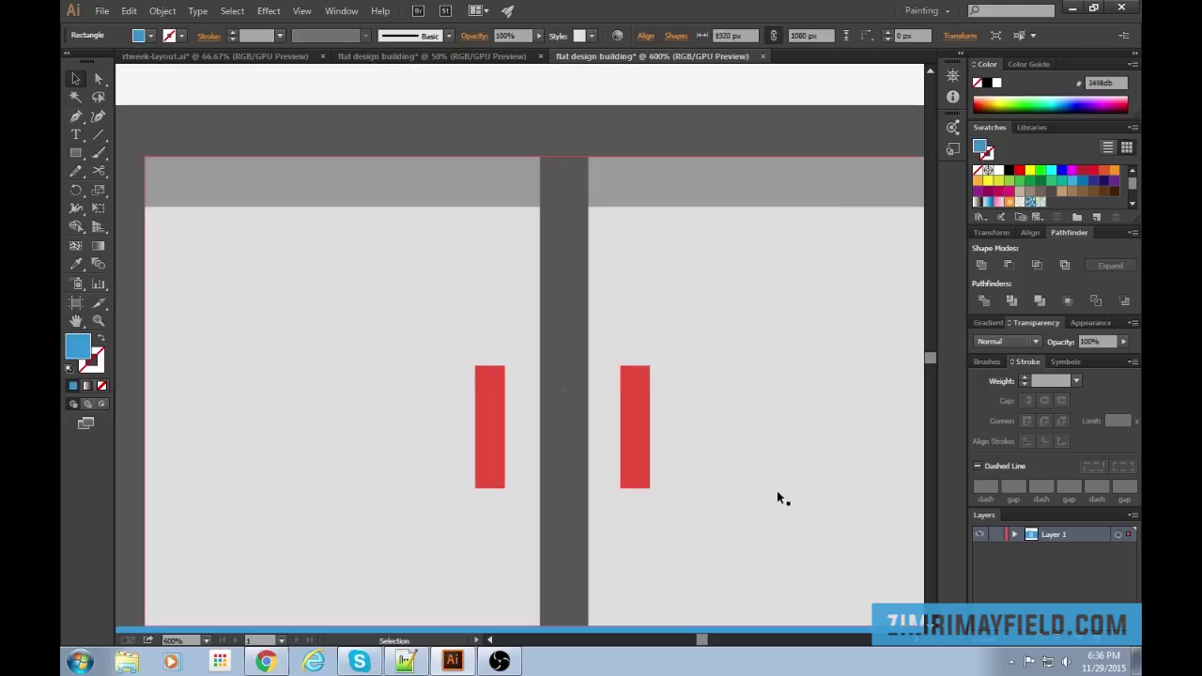
pyautogui.press('m')
pyautogui.moveTo(588, 402); pyautogui.dragTo(622, 428)
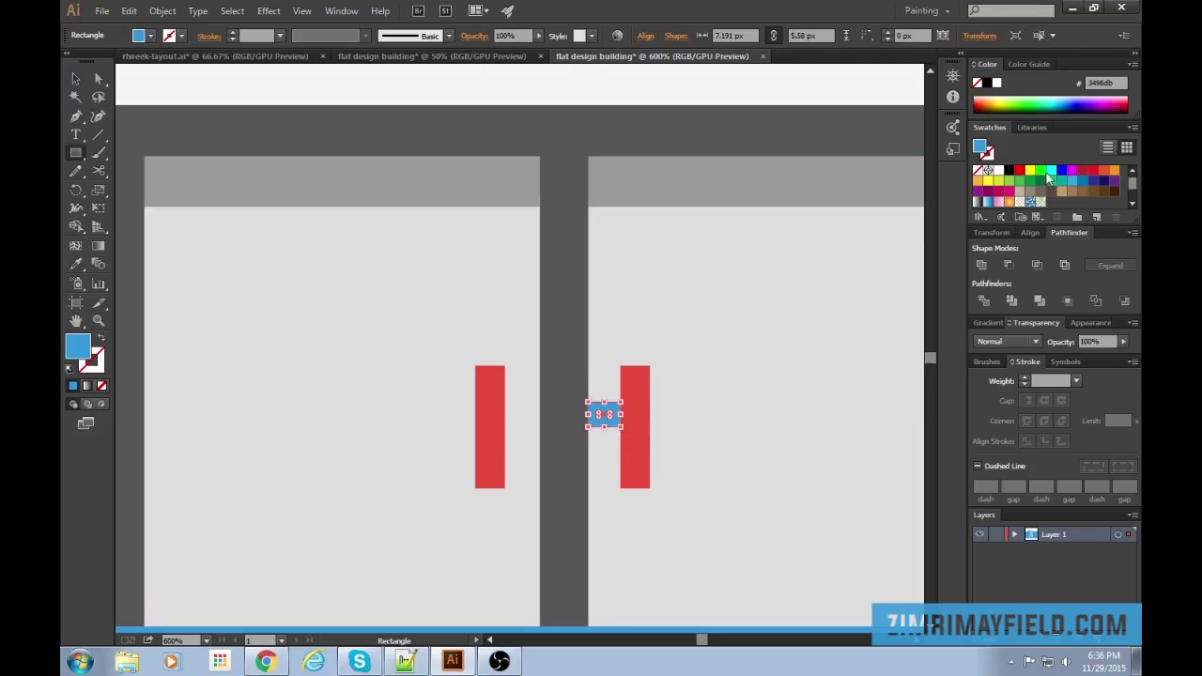
pyautogui.click(1040, 170)
pyautogui.press('v')
pyautogui.click(708, 412)
# Use the green spacer to match the left handle's gap to the post, and delete the spacer.
pyautogui.moveTo(608, 418); pyautogui.dragTo(492, 434)
pyautogui.click(512, 433)
pyautogui.click(515, 416)
pyautogui.press('Delete')
# Examine the whole hospital building, including the door handles and roof sign, at overview scale.
pyautogui.hotkey('ctrl', '-')
pyautogui.hotkey('ctrl', '-')
pyautogui.hotkey('ctrl', '-')
pyautogui.hotkey('ctrl', '-')
pyautogui.hotkey('ctrl', '-')
pyautogui.hotkey('ctrl', '-')
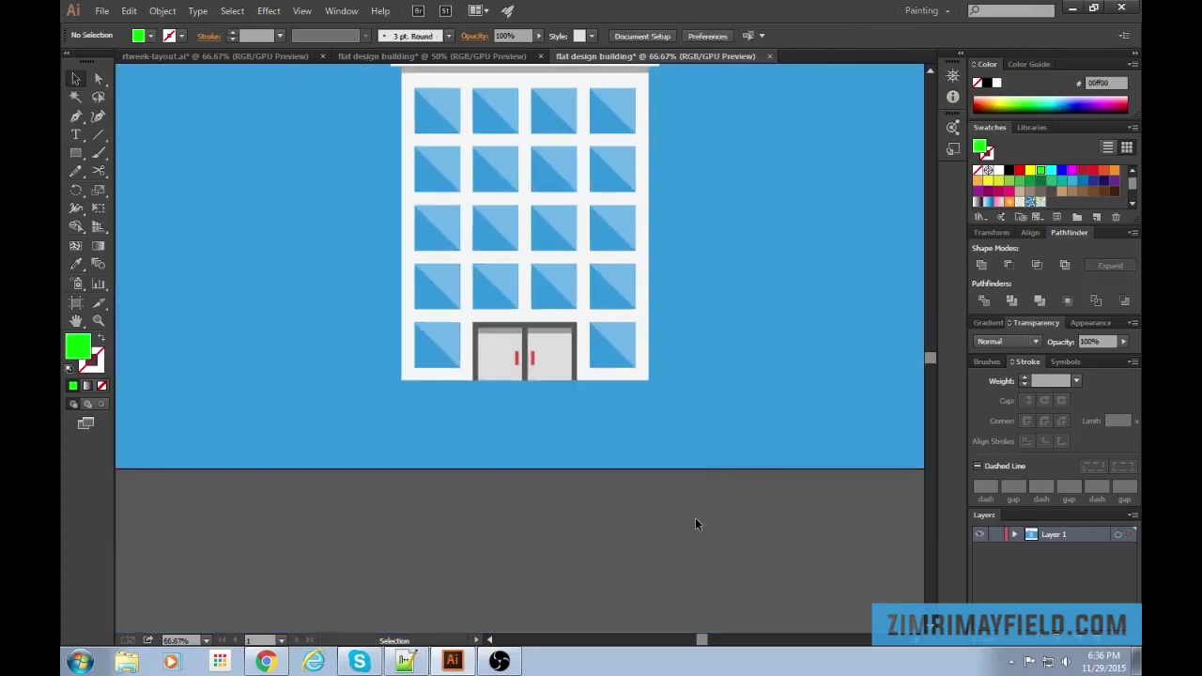
pyautogui.moveTo(786, 298); pyautogui.dragTo(795, 474)
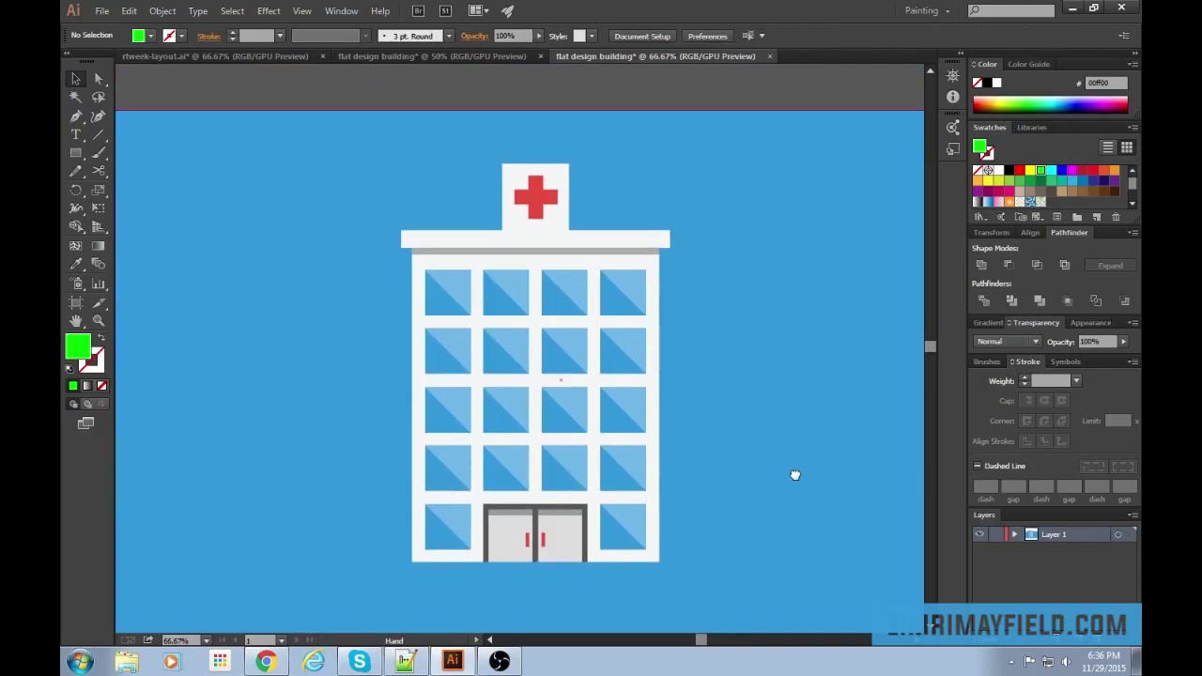
pyautogui.moveTo(794, 475); pyautogui.dragTo(799, 451)
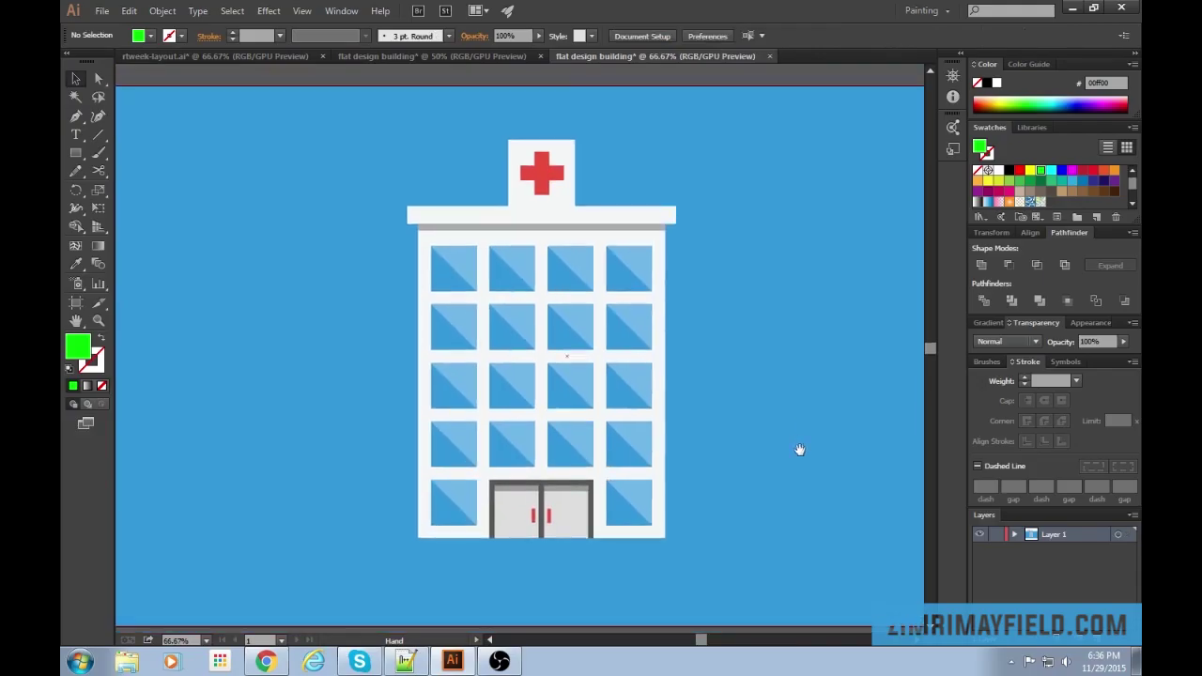
pyautogui.hotkey('ctrl', '-')
pyautogui.hotkey('ctrl', '+')
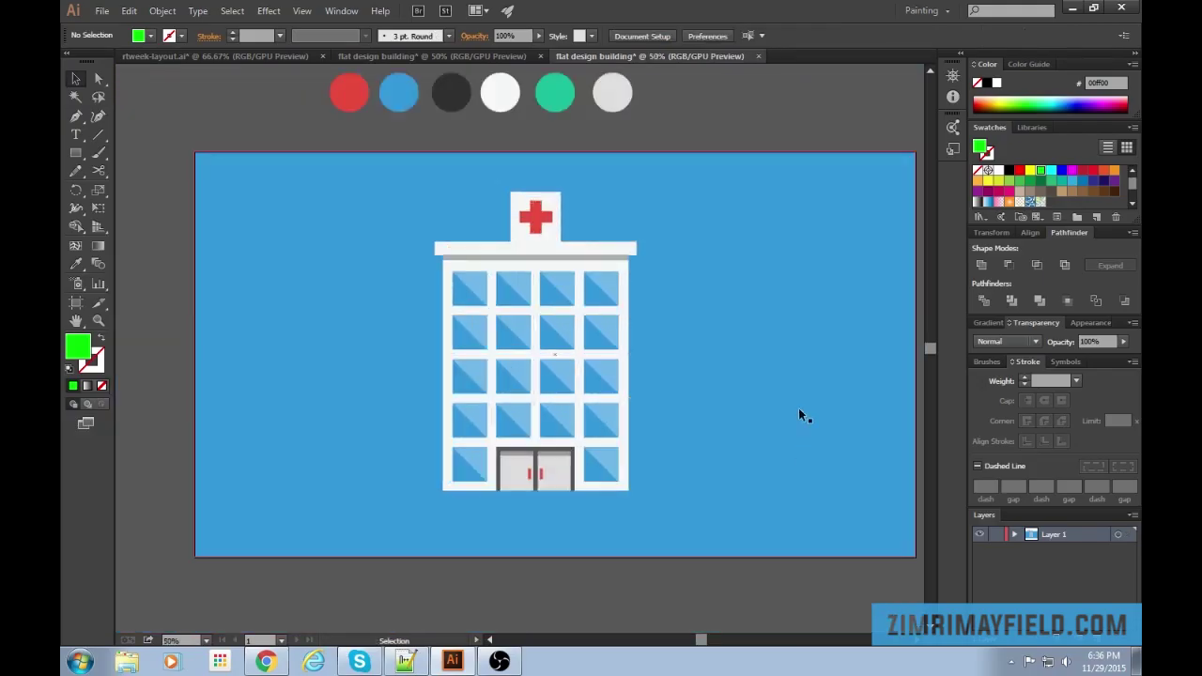
pyautogui.hotkey('ctrl', '+')
pyautogui.hotkey('ctrl', '+')
pyautogui.moveTo(790, 297); pyautogui.dragTo(783, 333)
pyautogui.hotkey('ctrl', '-')
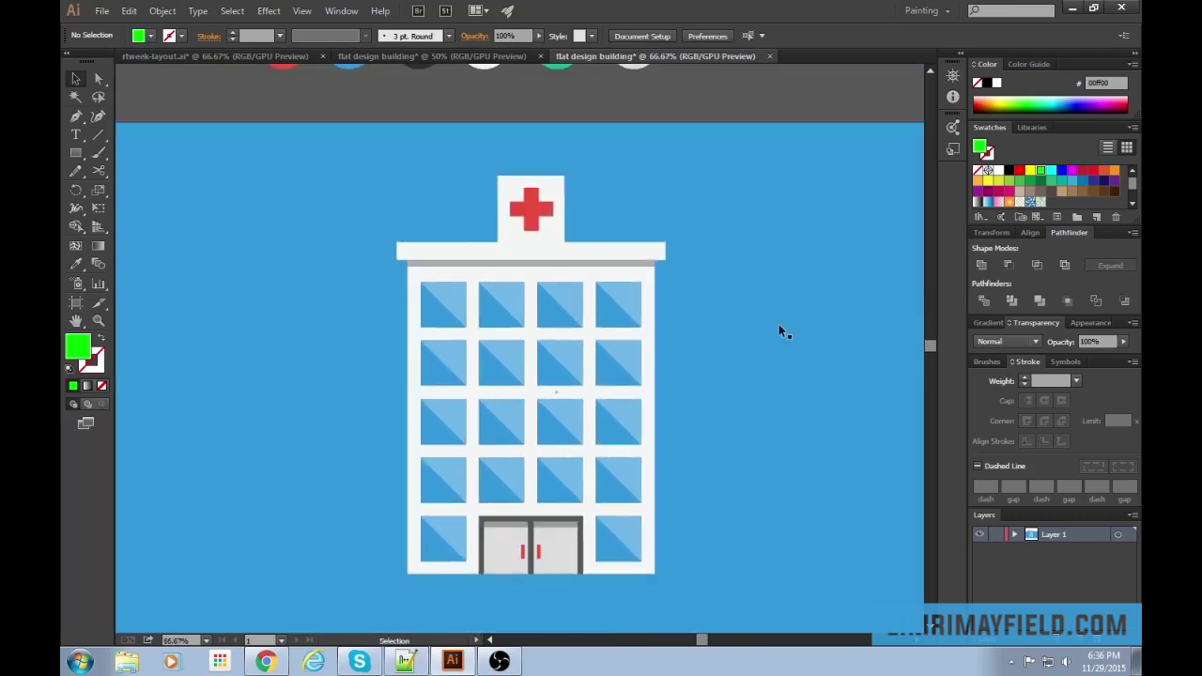
pyautogui.hotkey('ctrl', '-')
# Make the semi-transparent black shadow strip over the doors thinner by raising its lower edge.
pyautogui.hotkey('ctrl', '+')
pyautogui.hotkey('ctrl', '+')
pyautogui.hotkey('ctrl', '+')
pyautogui.hotkey('ctrl', '+')
pyautogui.moveTo(692, 438); pyautogui.dragTo(642, 74)
pyautogui.hotkey('ctrl', '+')
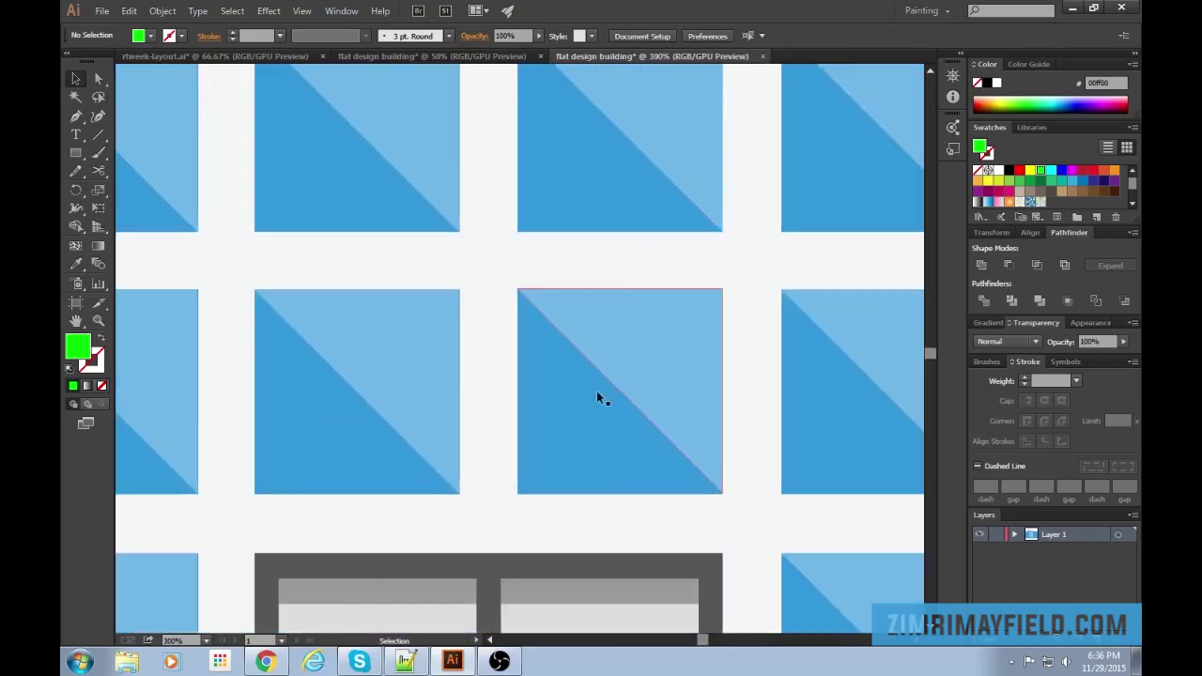
pyautogui.scroll(-3, 591, 329)
pyautogui.click(550, 418)
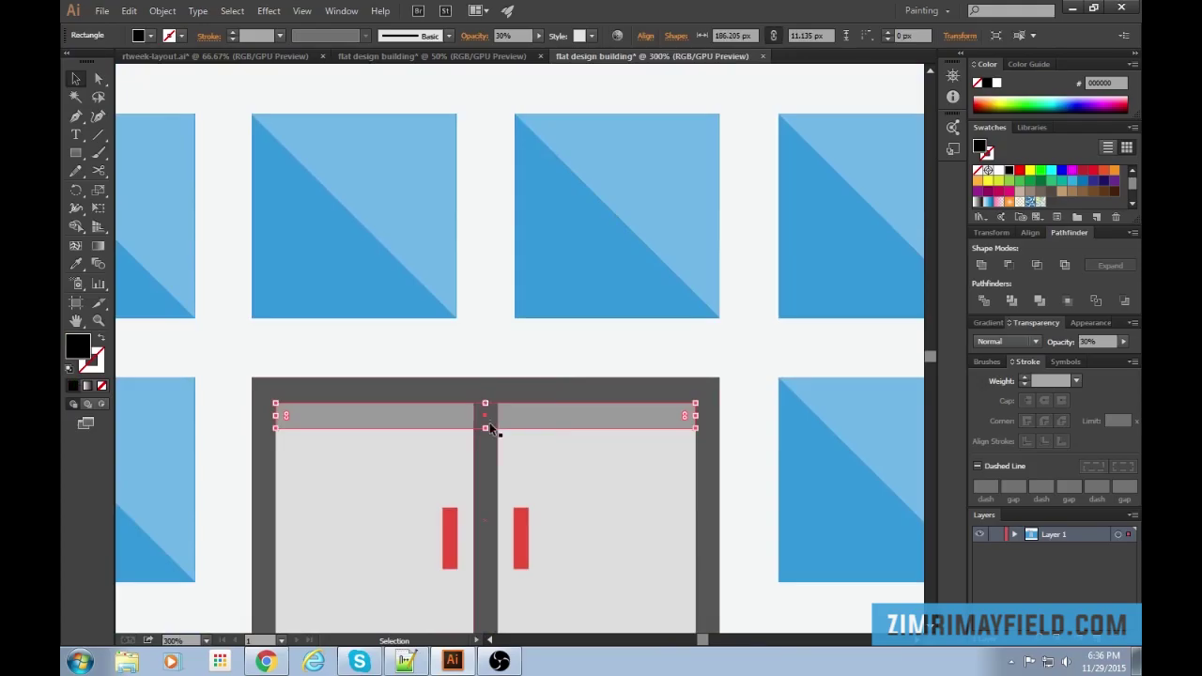
pyautogui.moveTo(486, 428); pyautogui.dragTo(487, 421)
pyautogui.click(632, 459)
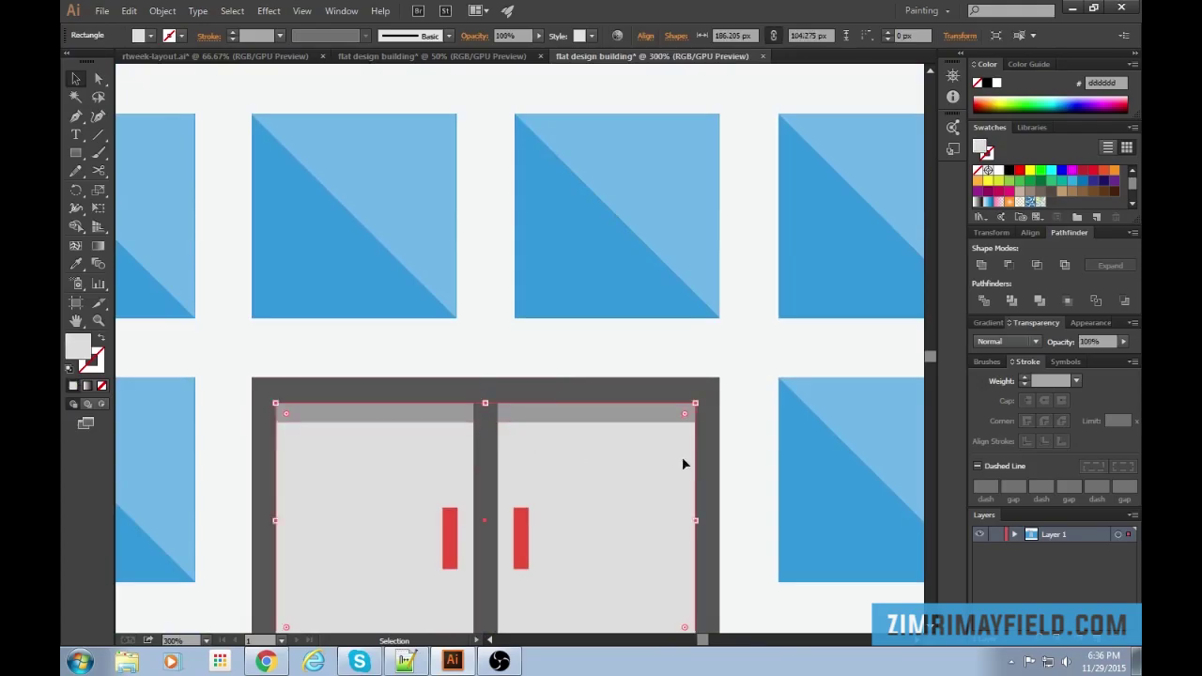
# Examine the whole hospital building on its blue background at overview scale.
pyautogui.hotkey('ctrl', '-')
pyautogui.hotkey('ctrl', '-')
pyautogui.hotkey('ctrl', '-')
pyautogui.hotkey('ctrl', '-')
pyautogui.click(646, 585)
pyautogui.hotkey('ctrl', '-')
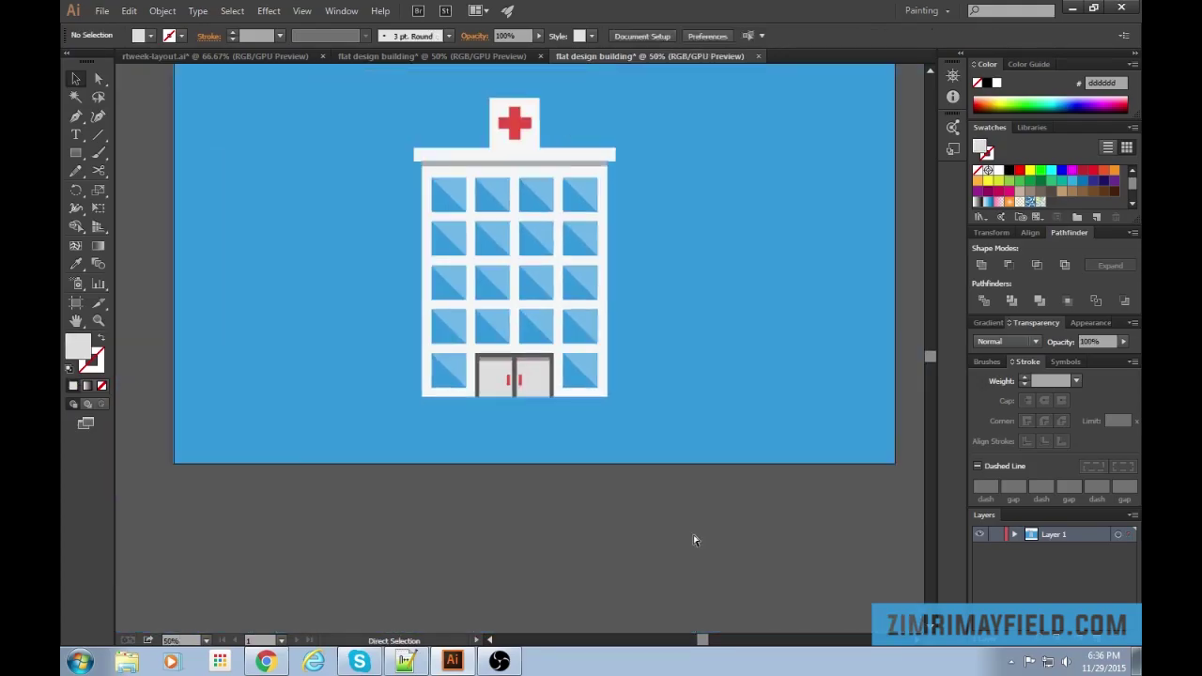
pyautogui.hotkey('ctrl', '-')
pyautogui.moveTo(686, 329); pyautogui.dragTo(712, 397)
pyautogui.hotkey('ctrl', '+')
pyautogui.hotkey('ctrl', '+')
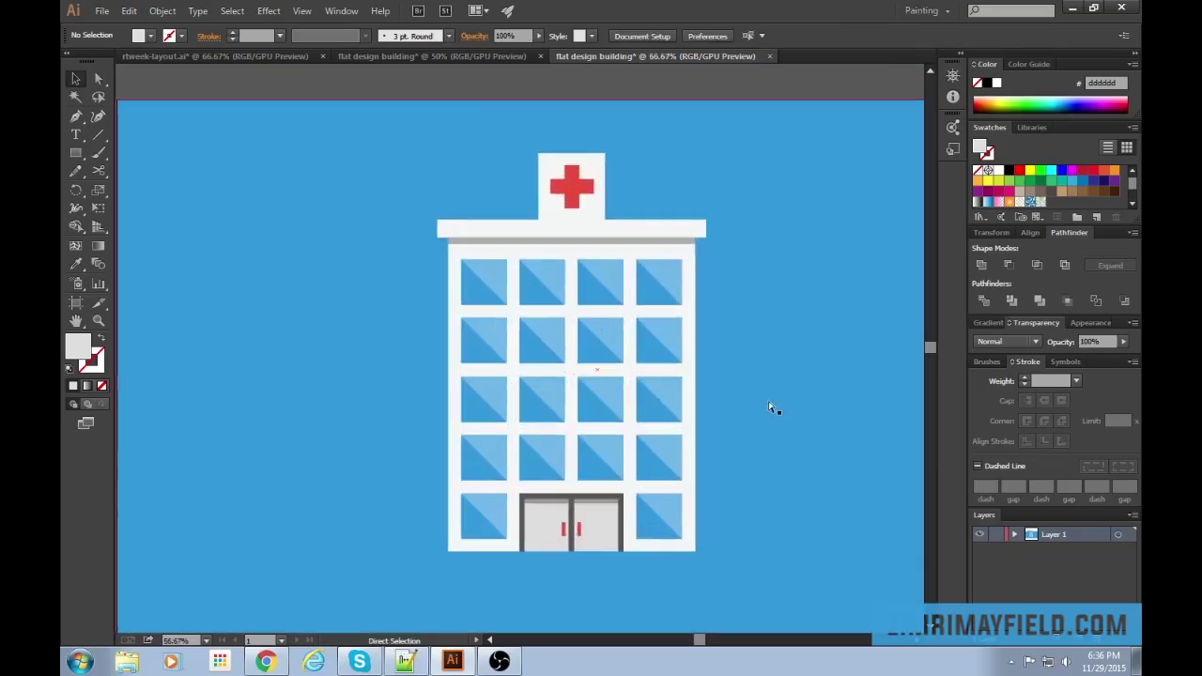
pyautogui.hotkey('ctrl', '-')
pyautogui.press('v')
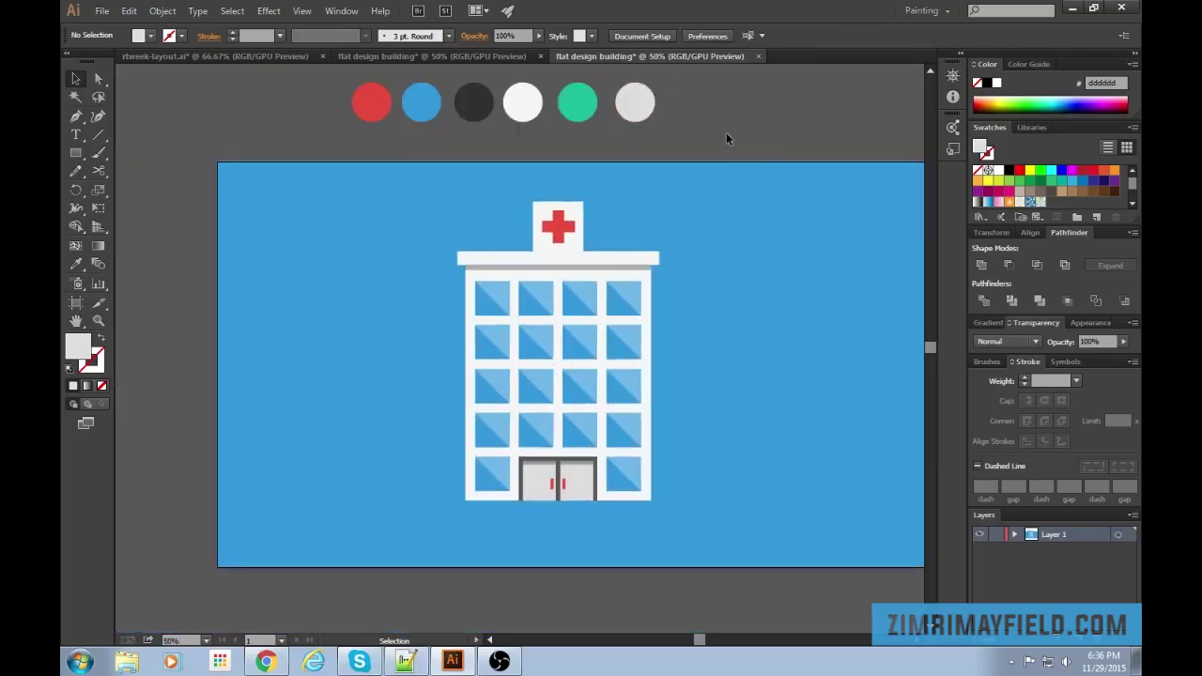
# Group all parts of the hospital building, leaving the blue background out of the group.
pyautogui.moveTo(424, 144); pyautogui.dragTo(703, 527)
pyautogui.keyDown('shift'); pyautogui.click(739, 296); pyautogui.keyUp('shift')
pyautogui.press('a')
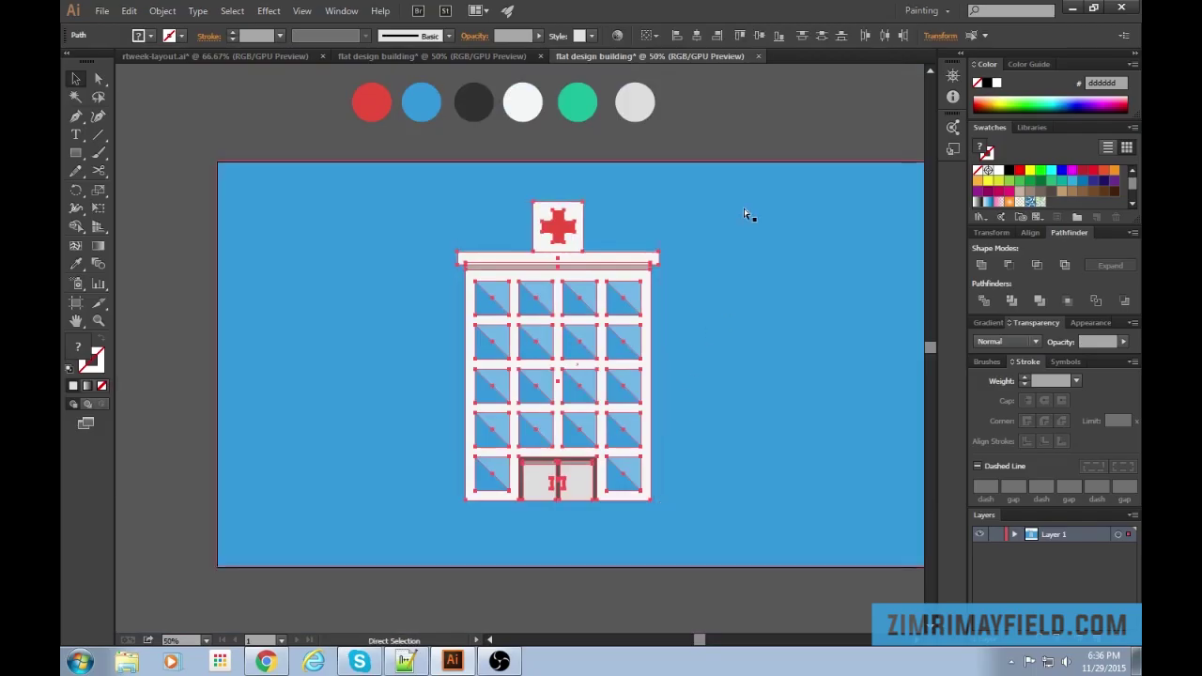
pyautogui.hotkey('ctrl', 'g')
pyautogui.click(761, 144)
pyautogui.moveTo(803, 225); pyautogui.dragTo(758, 239)
pyautogui.click(568, 472)
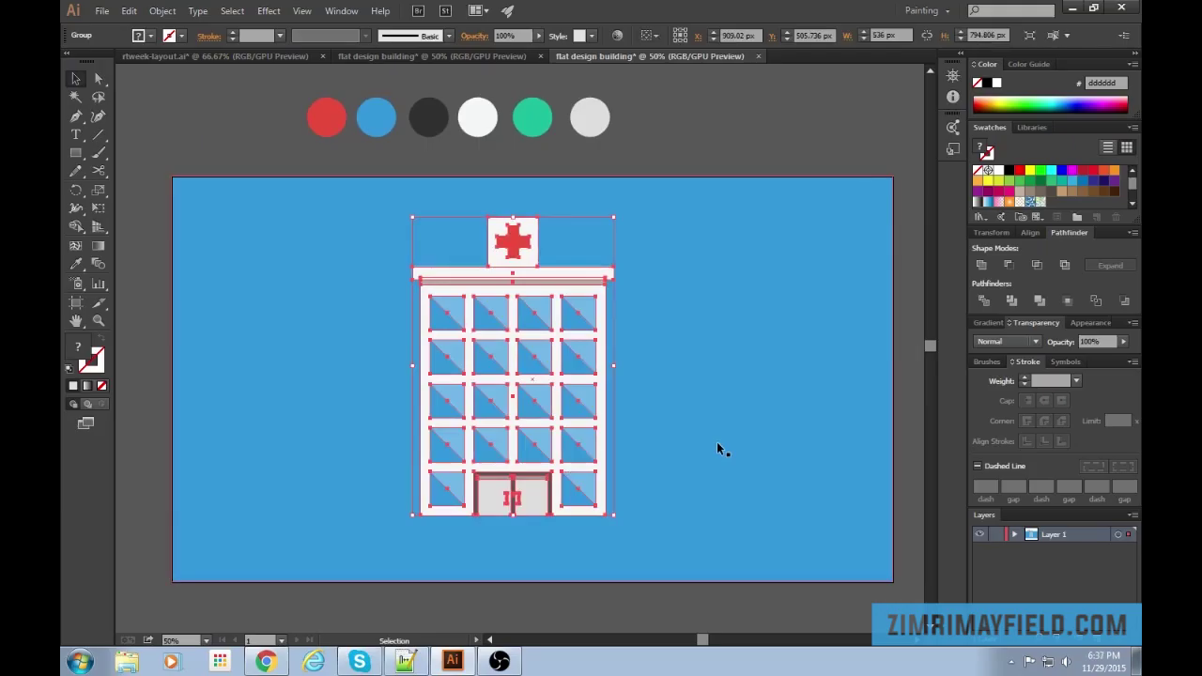
pyautogui.click(765, 155)
# Copy the building group in front of itself and unite the copy into a single silhouette shape.
pyautogui.click(545, 300)
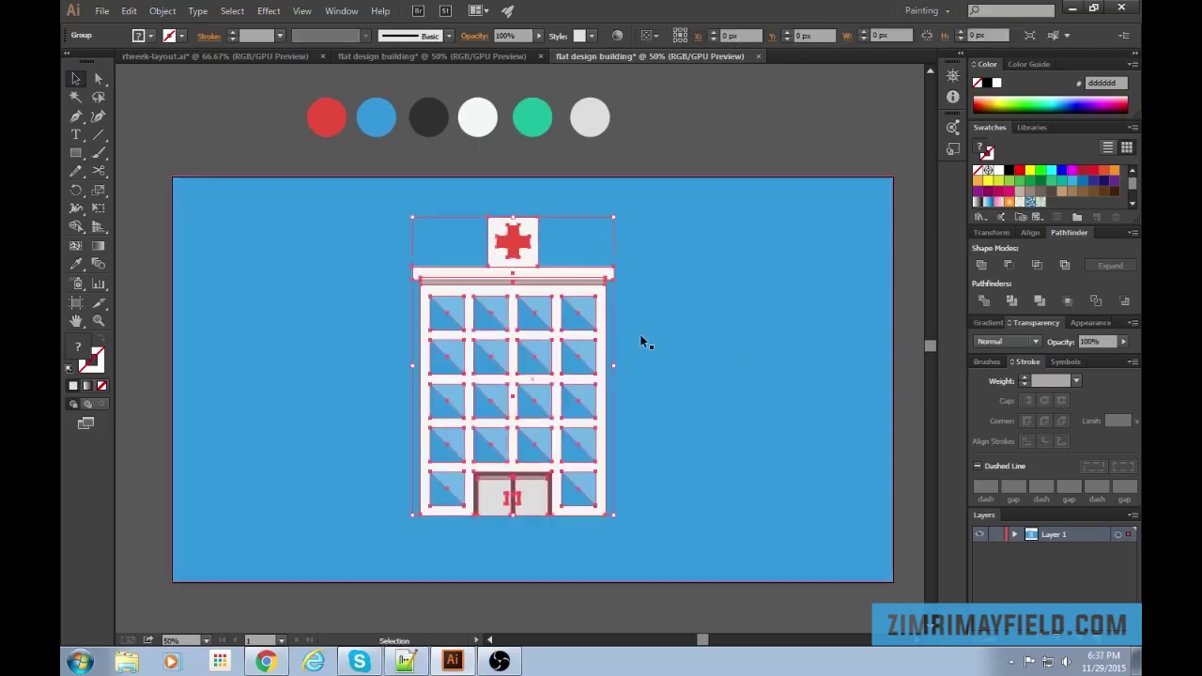
pyautogui.hotkey('ctrl', 'c')
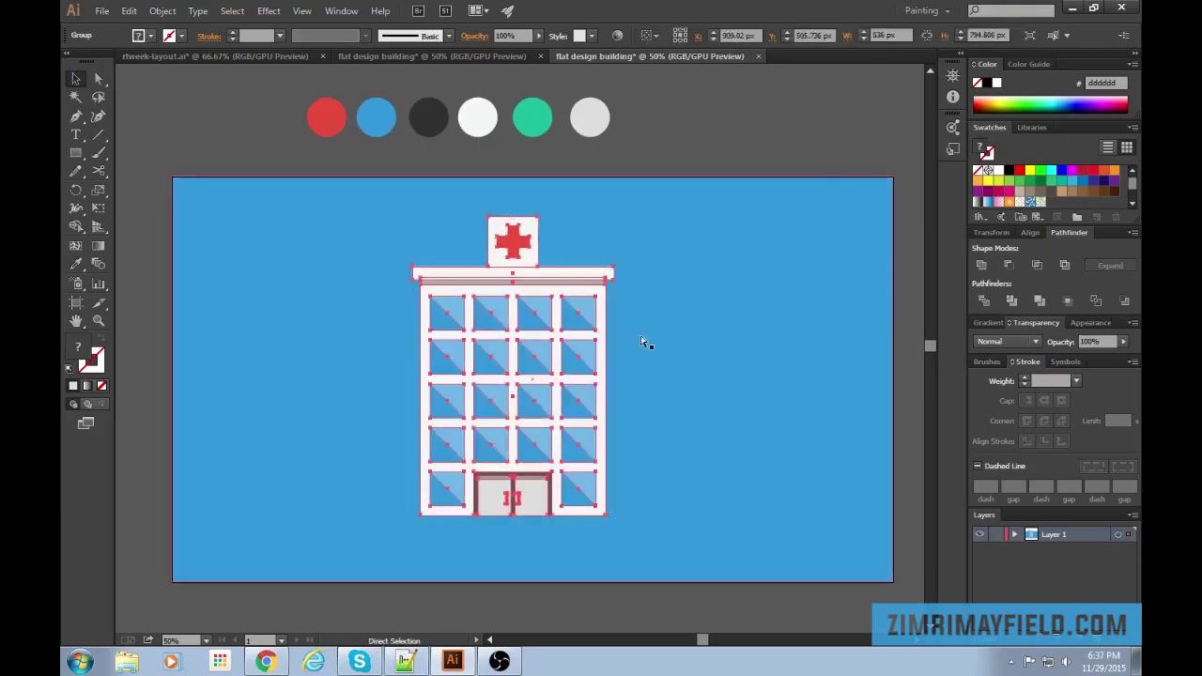
pyautogui.click(983, 267)
pyautogui.click(749, 148)
pyautogui.click(533, 348)
pyautogui.press('space')
pyautogui.moveTo(724, 165); pyautogui.dragTo(723, 203)
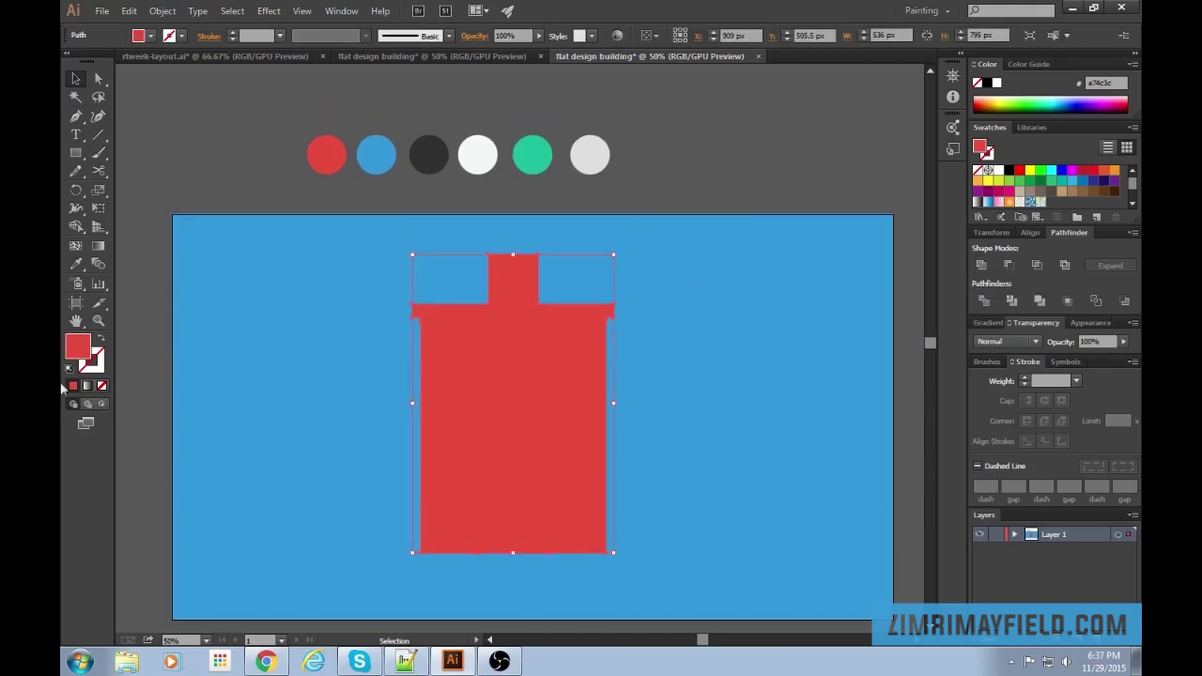
# Fill the building silhouette with black (000000).
pyautogui.doubleClick(79, 348)
pyautogui.moveTo(662, 335); pyautogui.dragTo(648, 377)
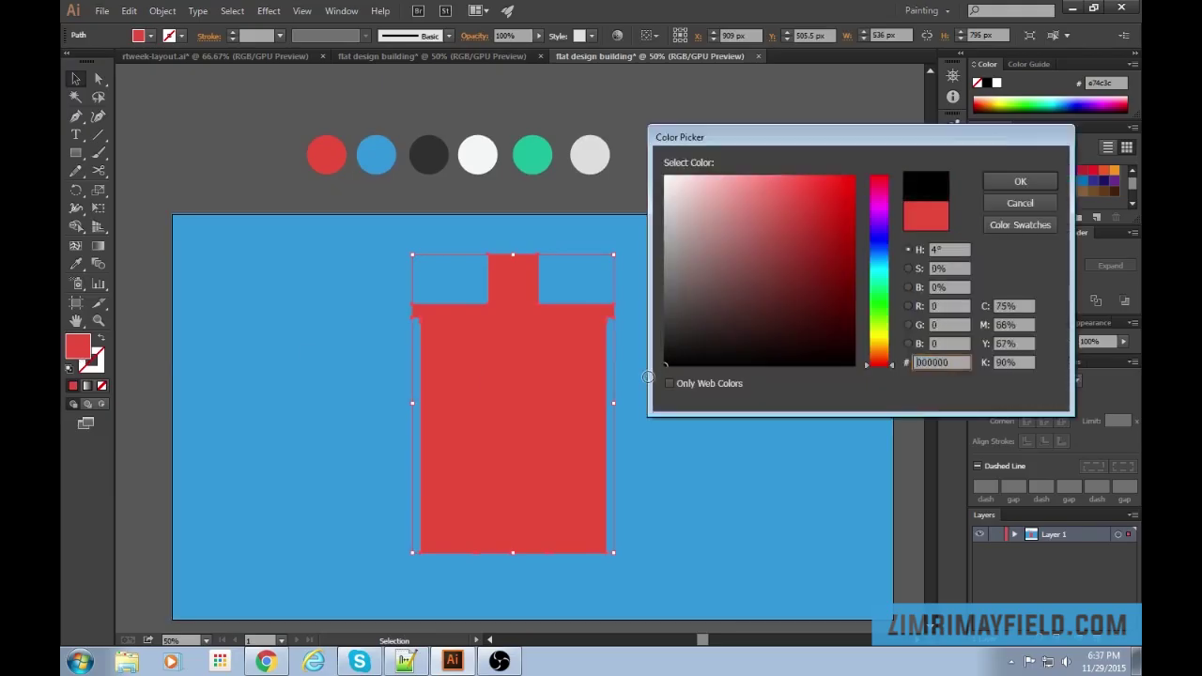
pyautogui.click(1020, 181)
pyautogui.click(730, 148)
pyautogui.moveTo(697, 191); pyautogui.dragTo(718, 176)
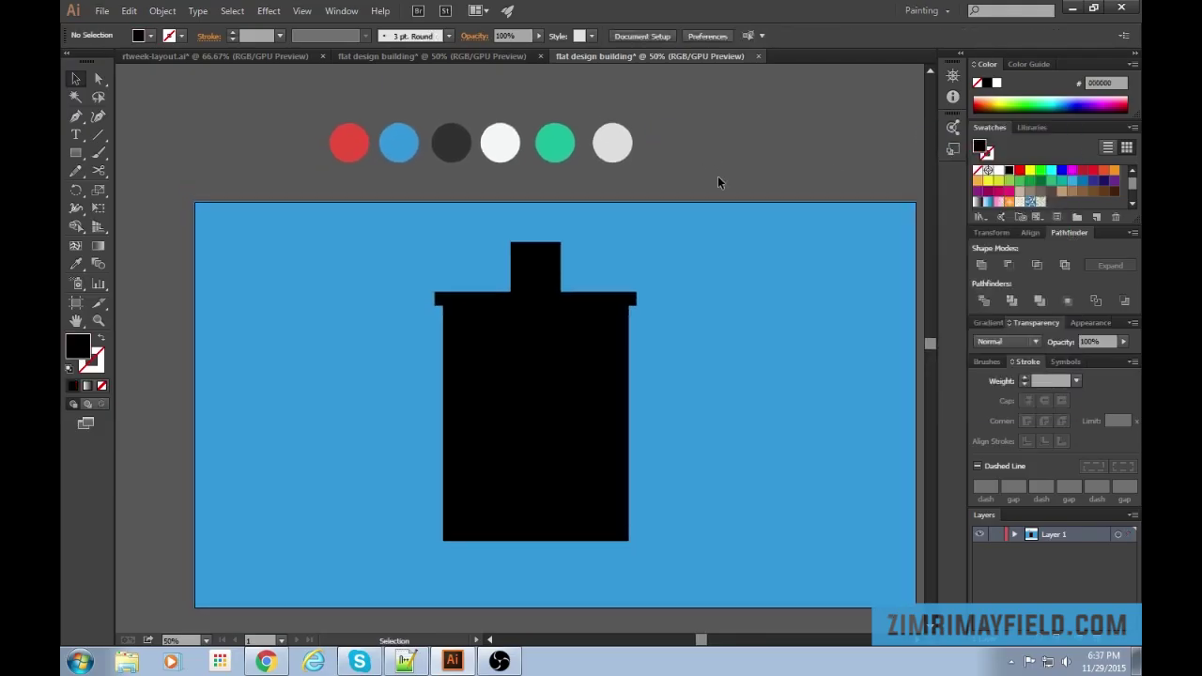
# Draw a rectangle over the left half of the black silhouette and subtract it, leaving only the right half.
pyautogui.press('m')
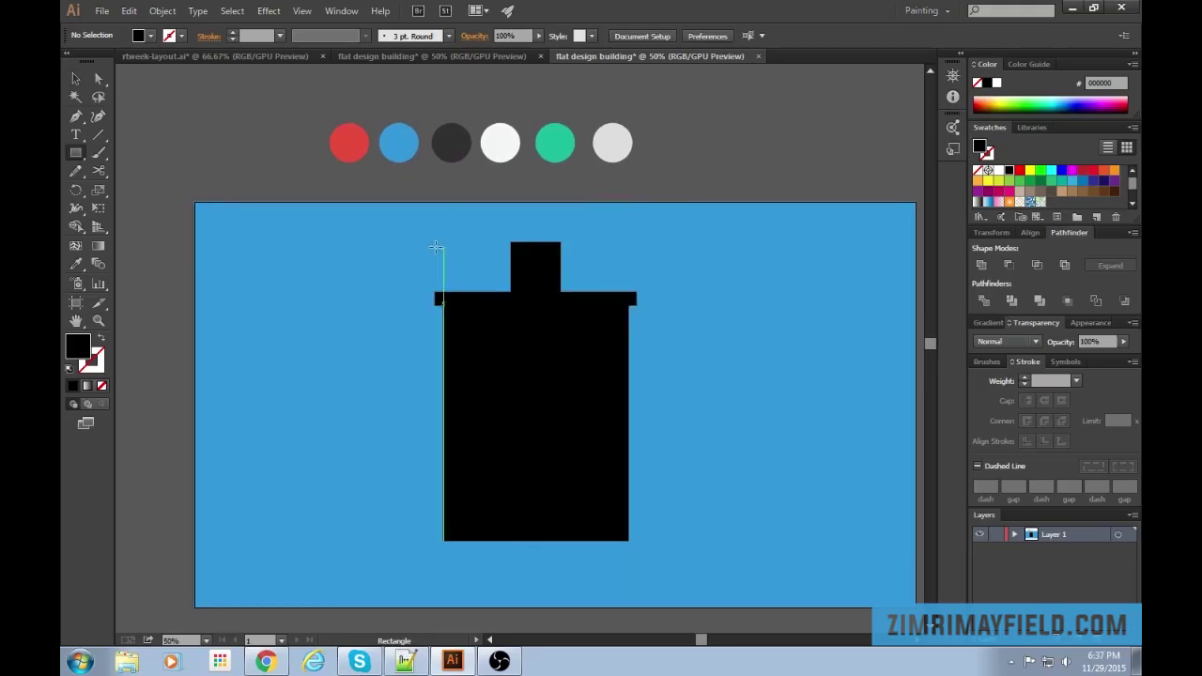
pyautogui.moveTo(410, 222); pyautogui.dragTo(535, 565)
pyautogui.press('v')
pyautogui.moveTo(469, 373)
pyautogui.mouseDown()
pyautogui.moveTo(727, 374)
pyautogui.moveTo(469, 374)
pyautogui.mouseUp()
pyautogui.keyDown('shift'); pyautogui.click(611, 389); pyautogui.keyUp('shift')
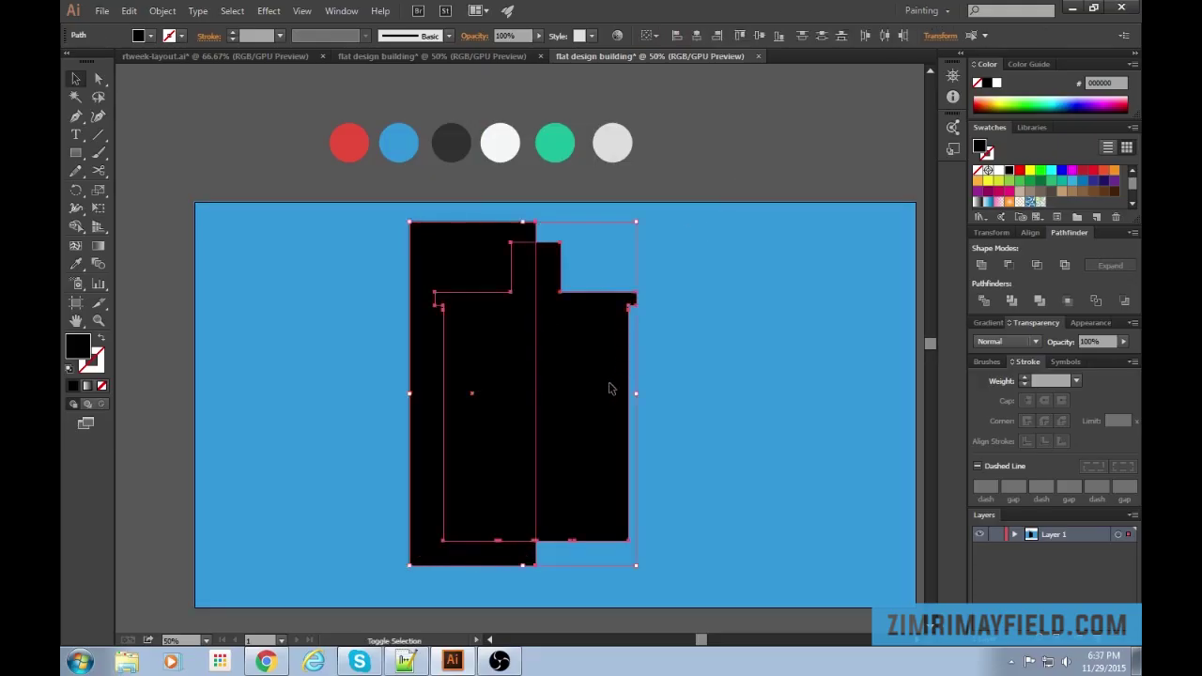
pyautogui.click(1011, 267)
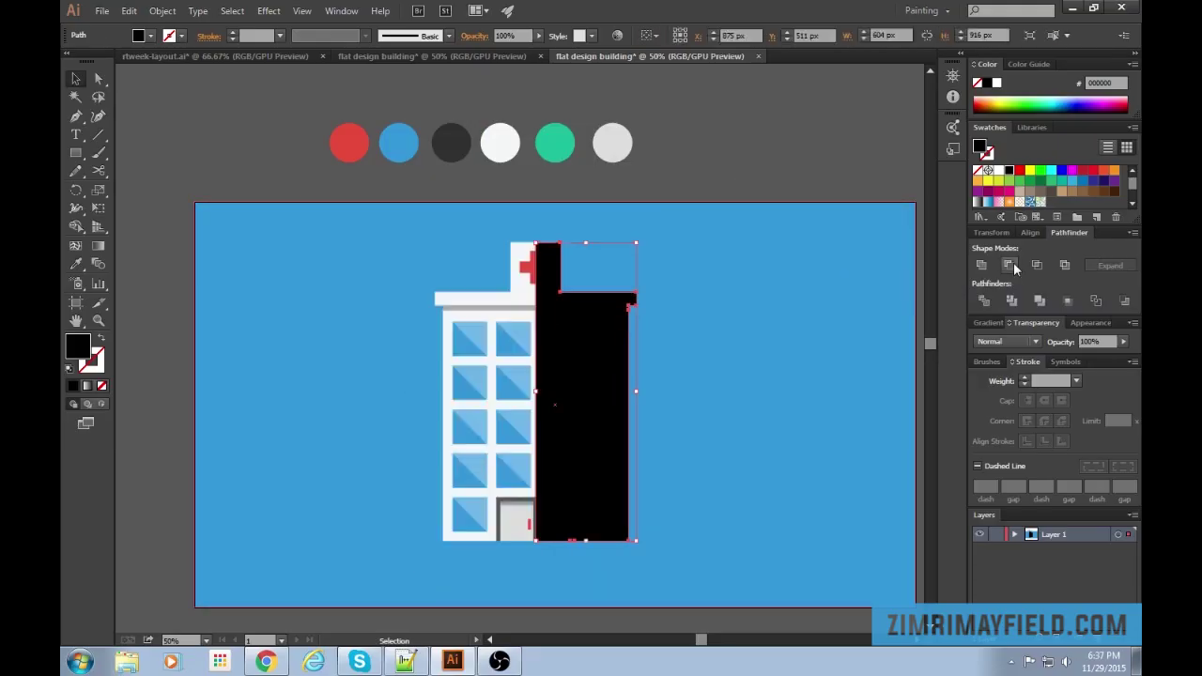
# Set the opacity of the black right-half silhouette to 10% as a shadow over the building.
pyautogui.click(709, 217)
pyautogui.click(606, 453)
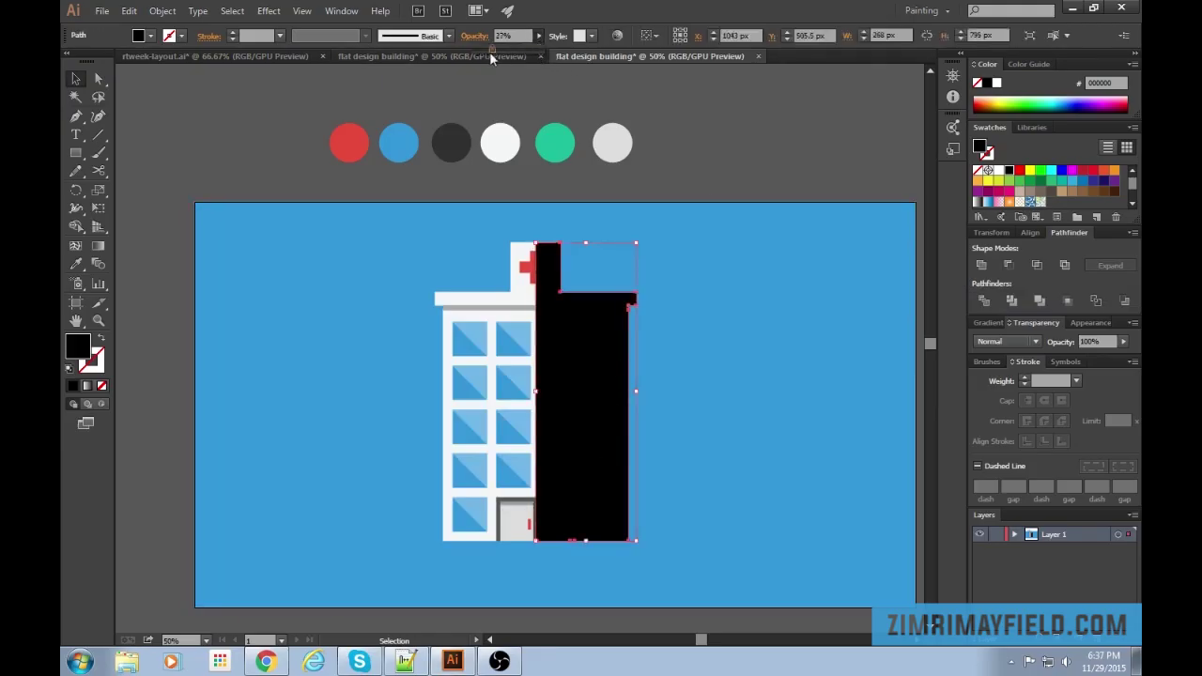
pyautogui.moveTo(479, 54); pyautogui.dragTo(478, 53)
pyautogui.click(748, 166)
# Scale the building and its half shadow down slightly together, proportionally about their centre.
pyautogui.press('space')
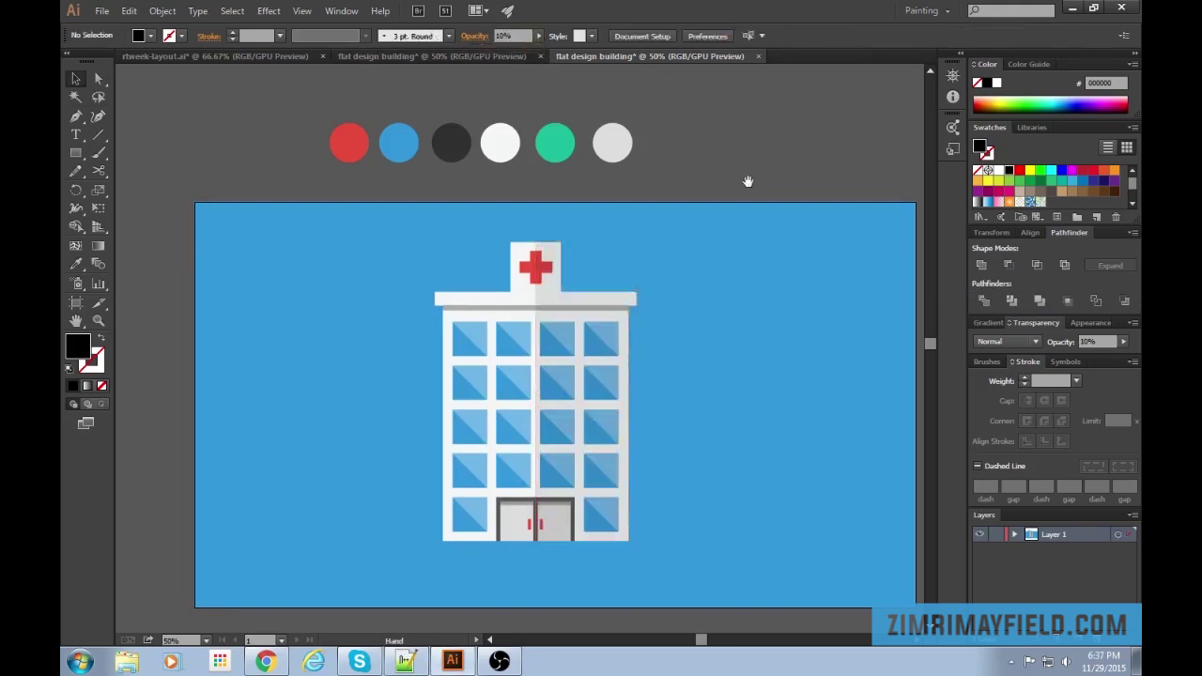
pyautogui.hotkey('ctrl', '-')
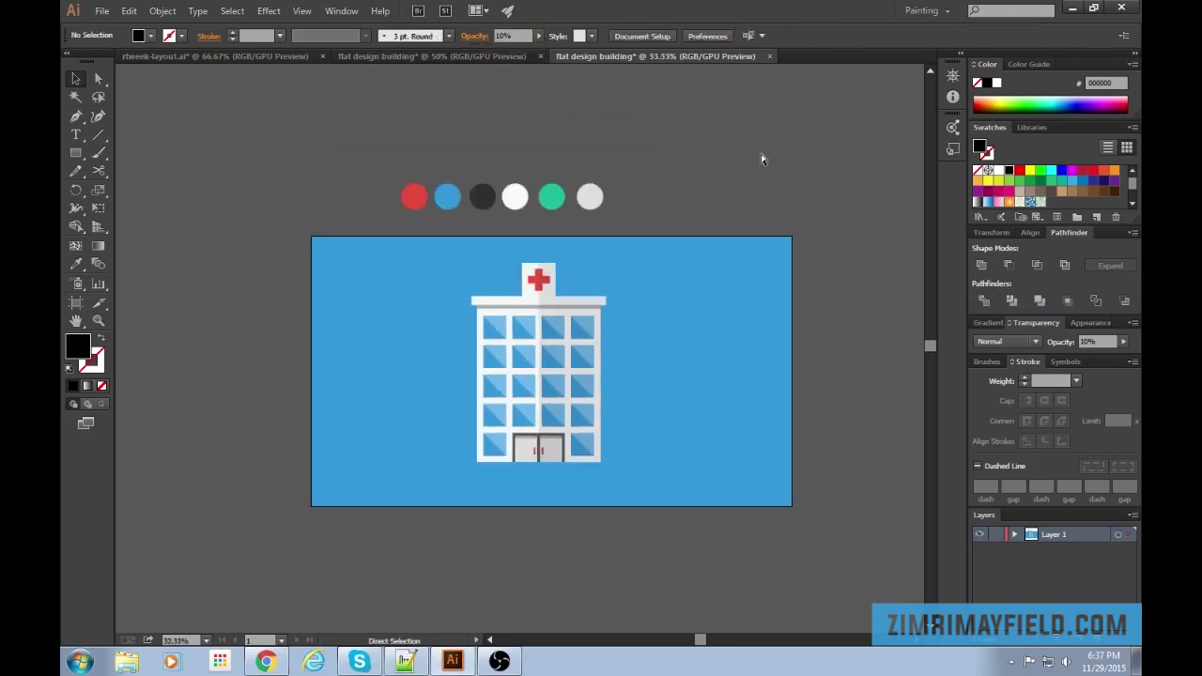
pyautogui.hotkey('ctrl', '+')
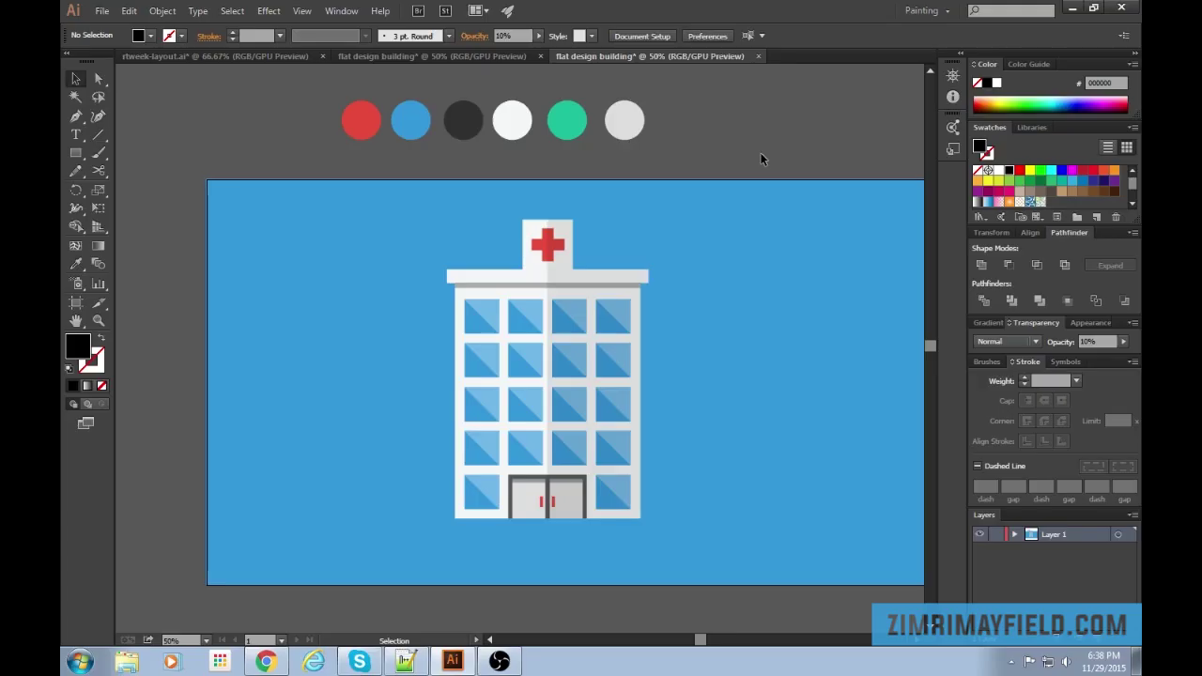
pyautogui.hotkey('ctrl', '-')
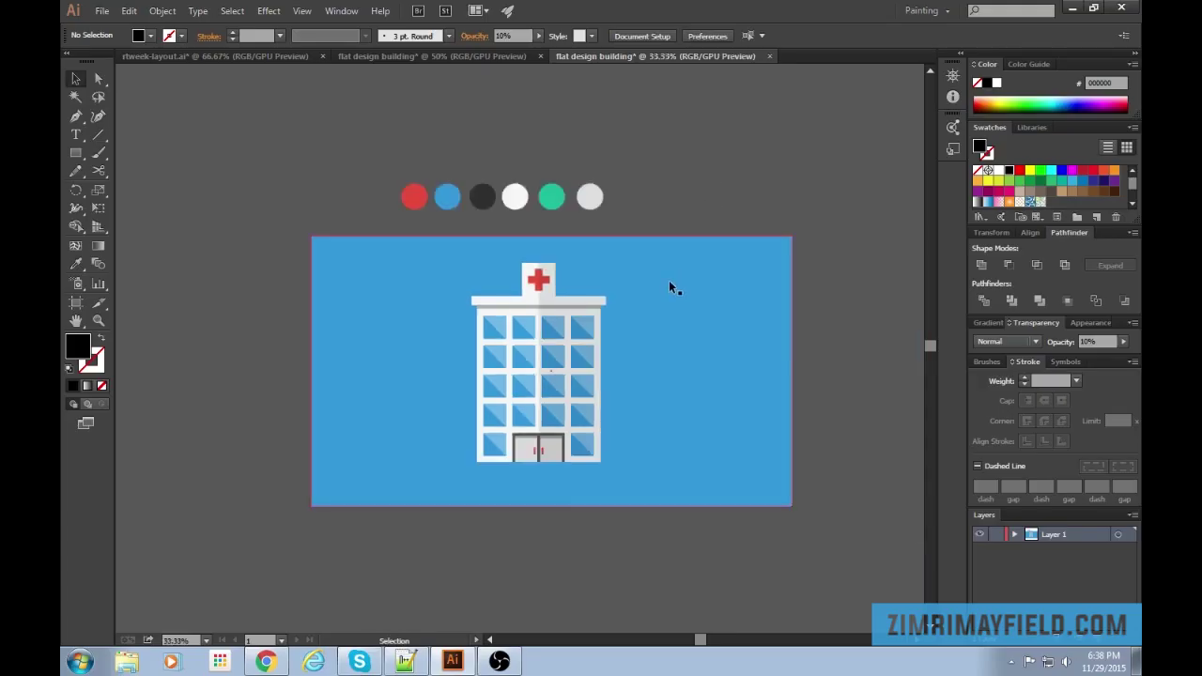
pyautogui.hotkey('ctrl', '+')
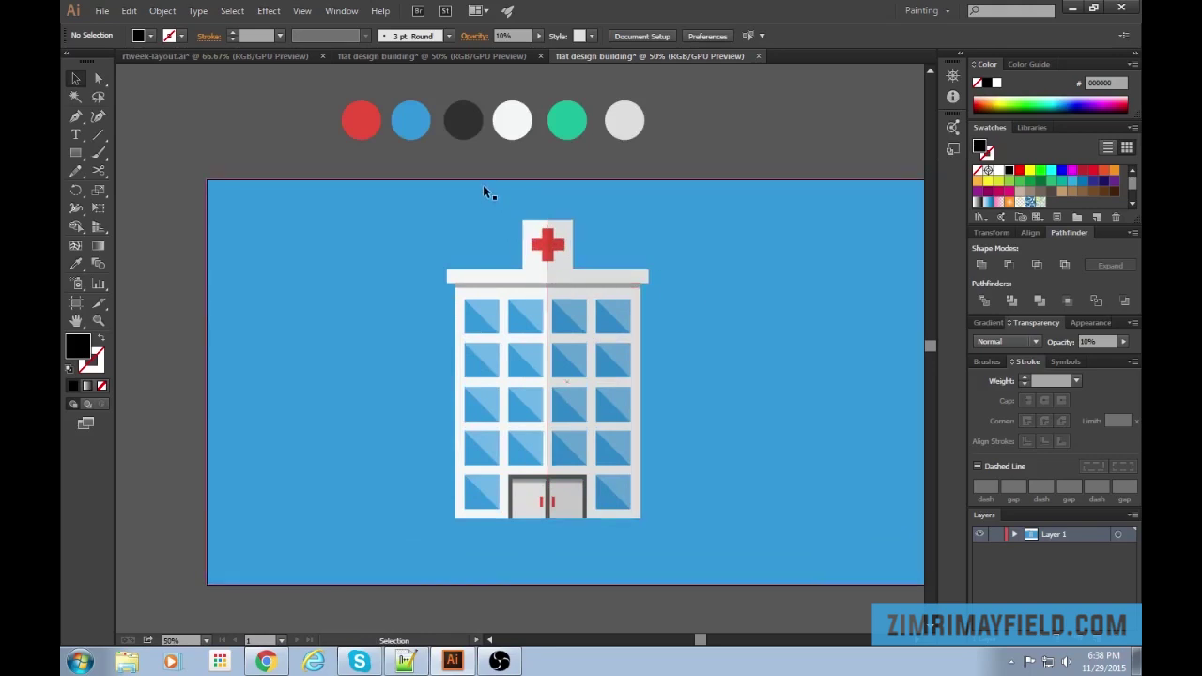
pyautogui.moveTo(424, 174)
pyautogui.mouseDown()
pyautogui.moveTo(705, 532)
pyautogui.moveTo(679, 510)
pyautogui.mouseUp()
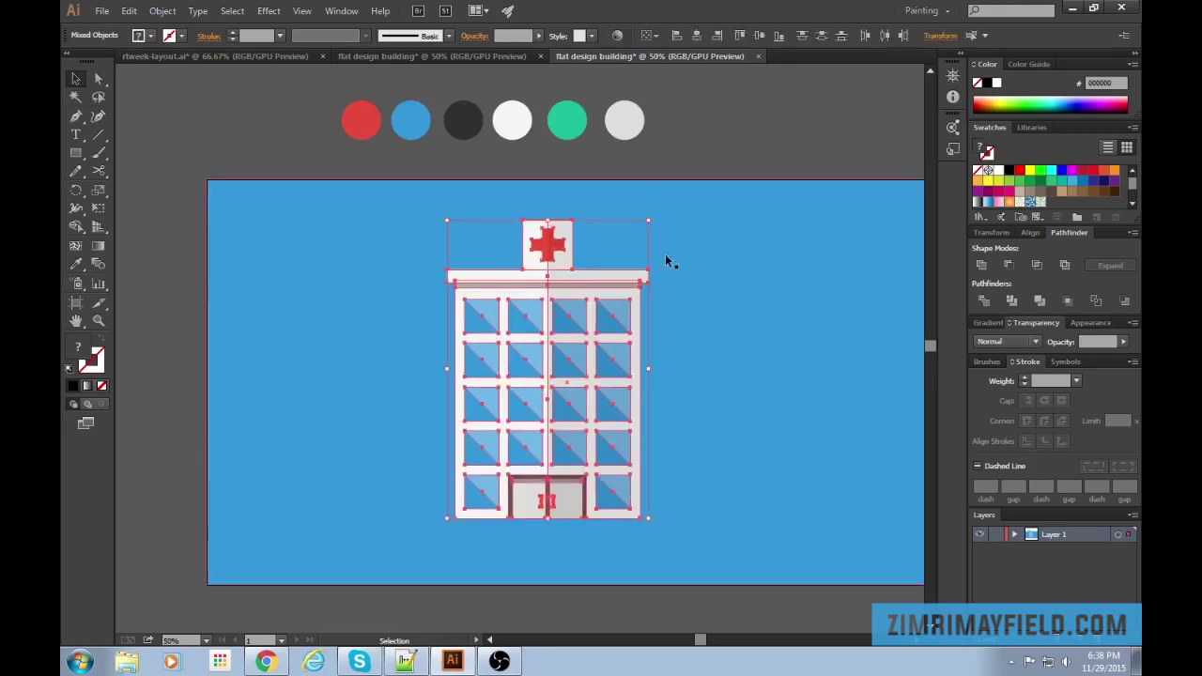
pyautogui.moveTo(648, 222); pyautogui.dragTo(630, 247)
pyautogui.click(722, 160)
pyautogui.moveTo(773, 228); pyautogui.dragTo(765, 195)
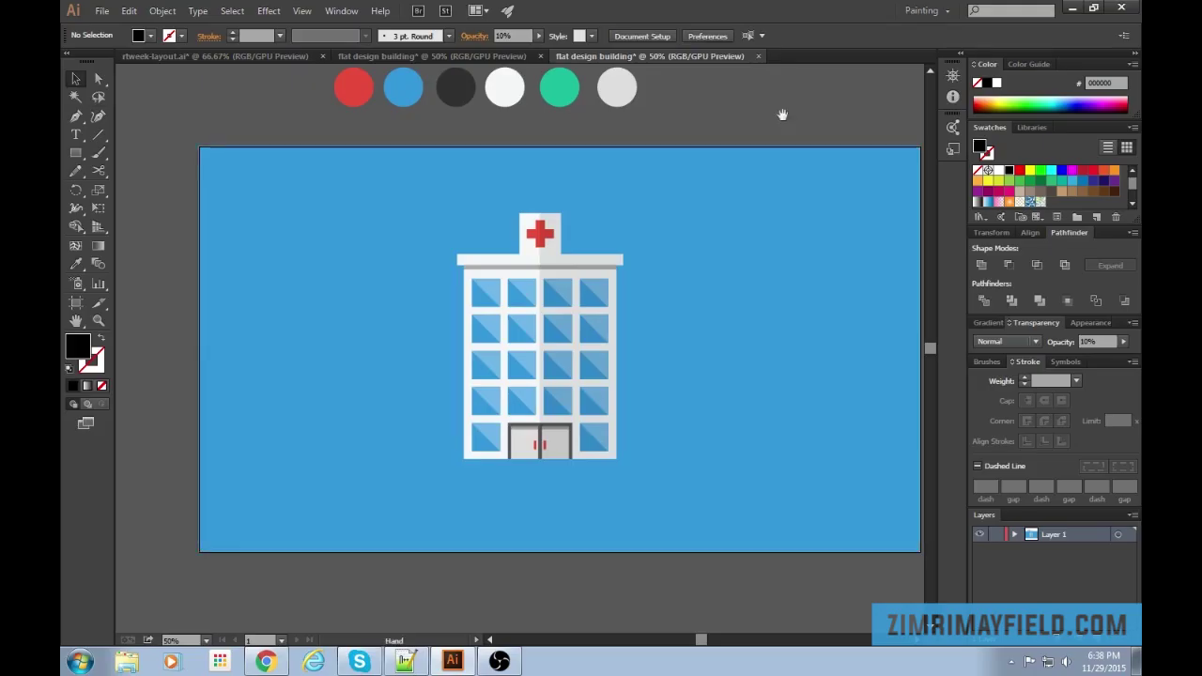
pyautogui.hotkey('ctrl', '-')
pyautogui.hotkey('ctrl', '+')
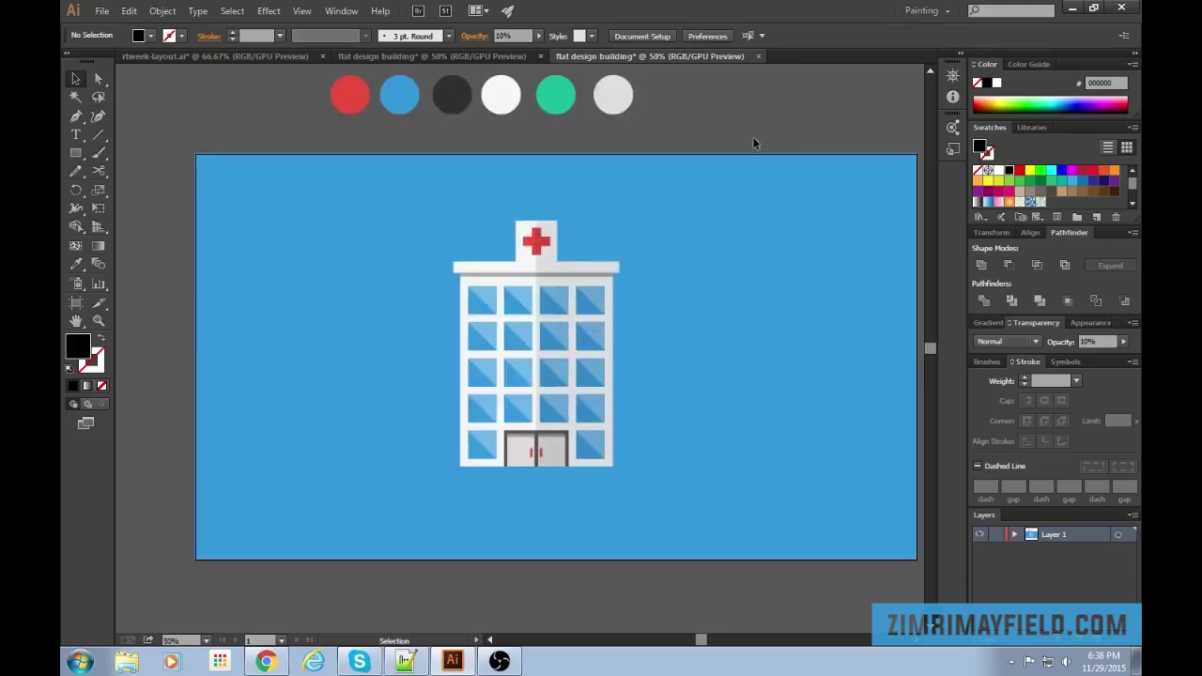